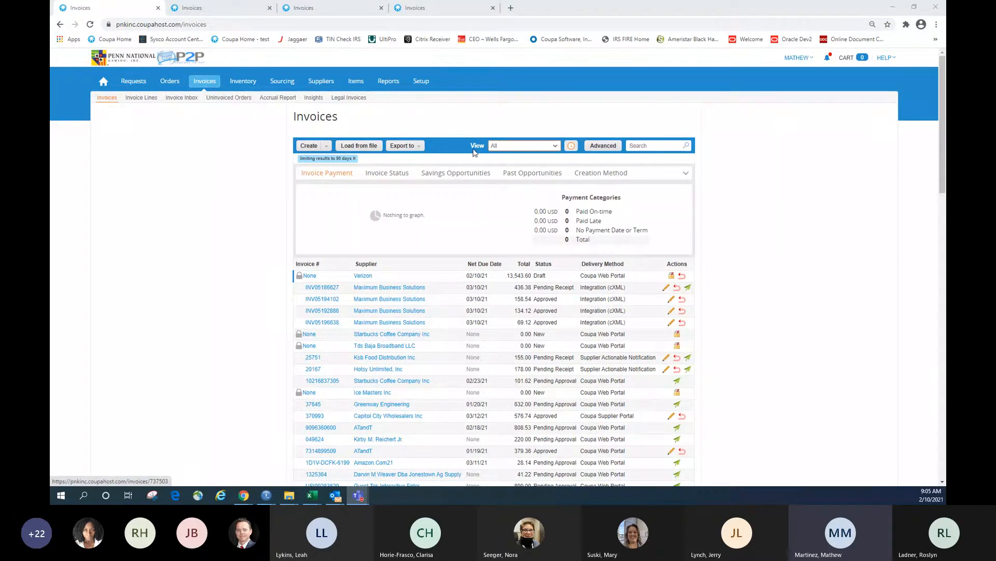
# Choose Create View from the bottom of the Invoices page's View dropdown
pyautogui.click(554, 148)
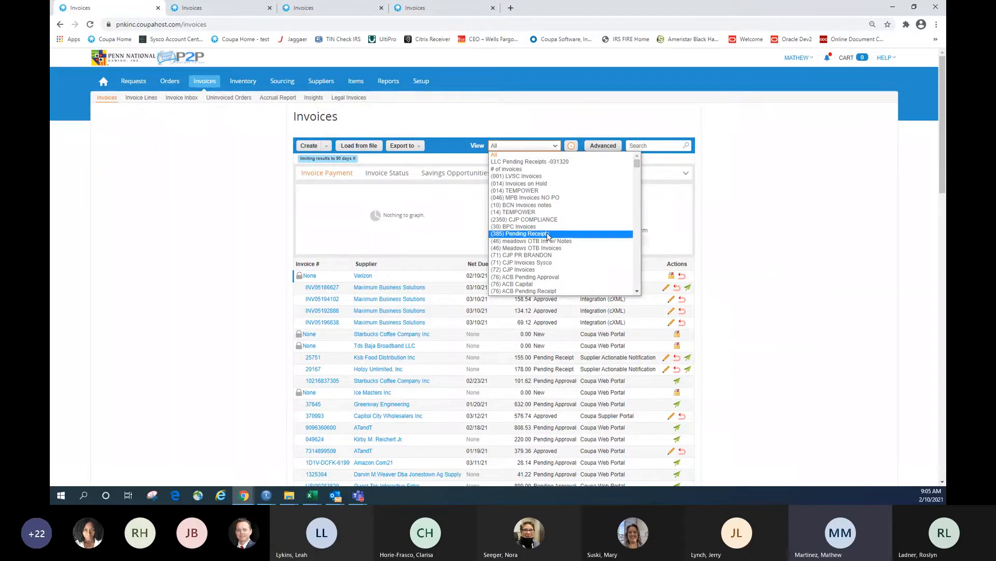
pyautogui.scroll(-10, 549, 238)
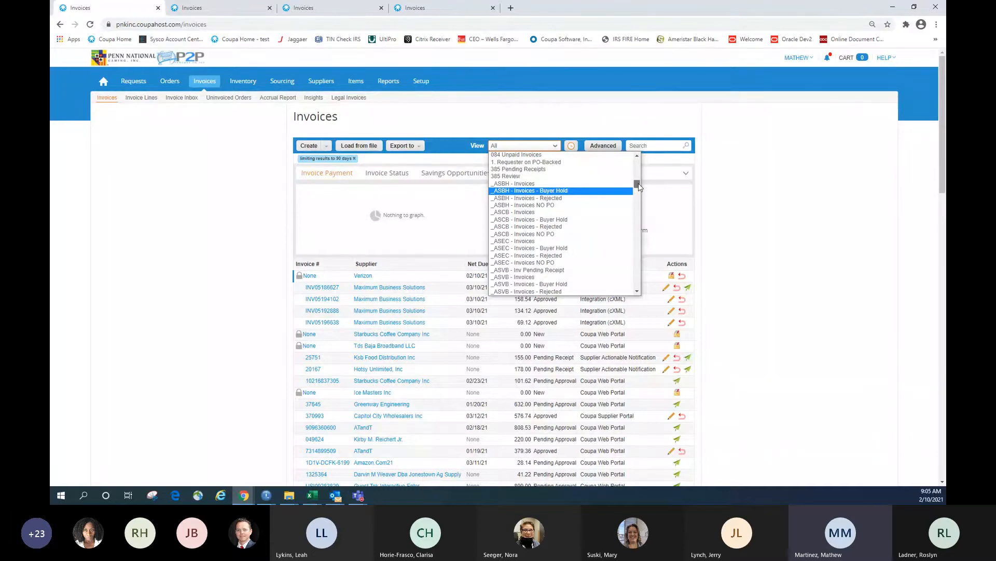
pyautogui.moveTo(640, 187); pyautogui.dragTo(643, 294)
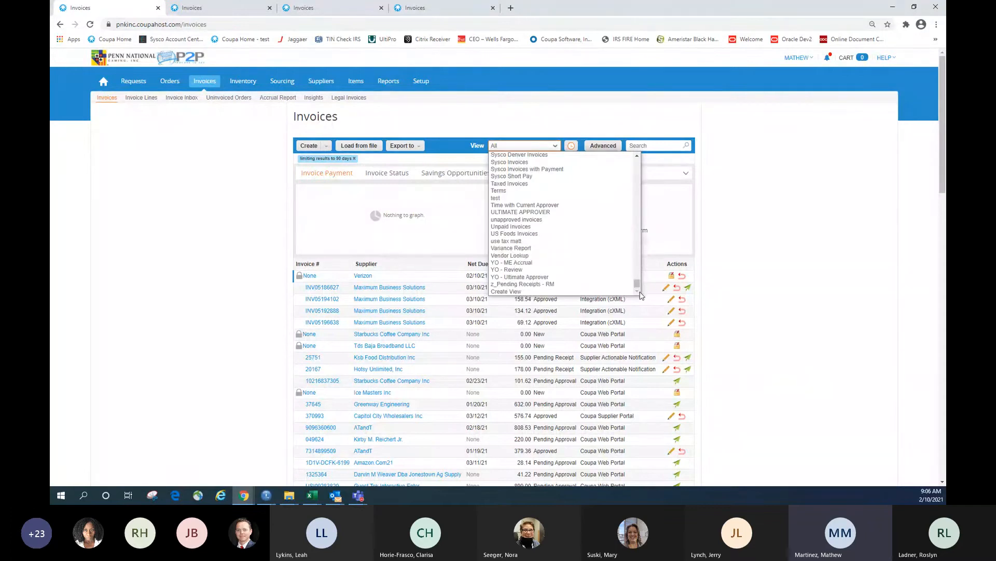
pyautogui.click(509, 292)
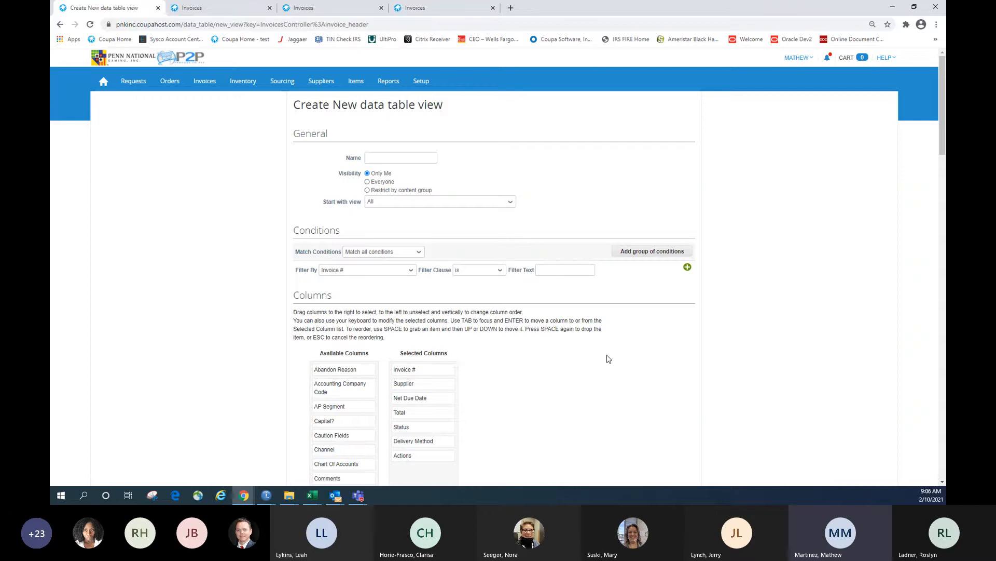
# Enter 'Corp Pending Approval' as the view name, then change it to '1000 Pending Approval'
pyautogui.click(397, 157)
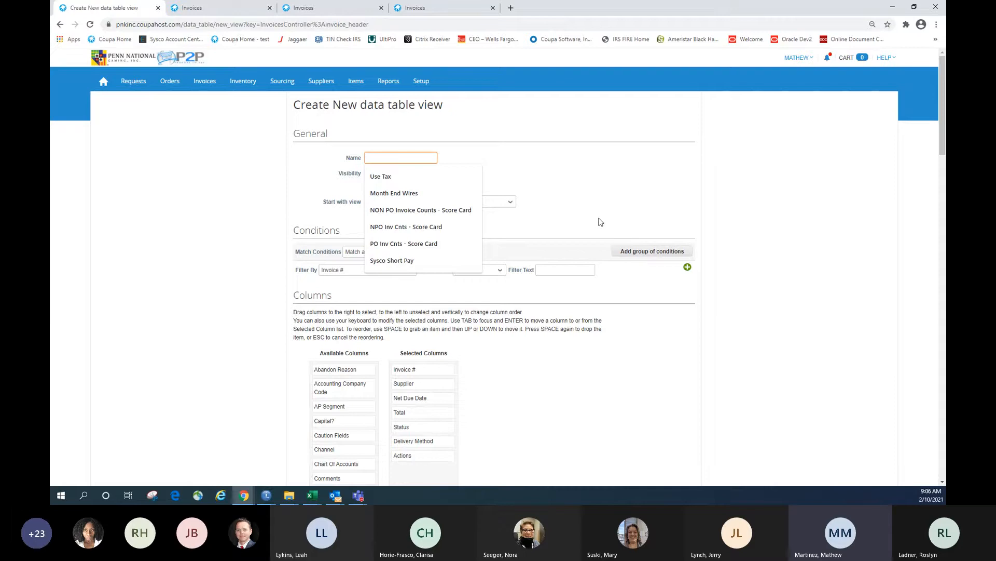
pyautogui.write('Corp')
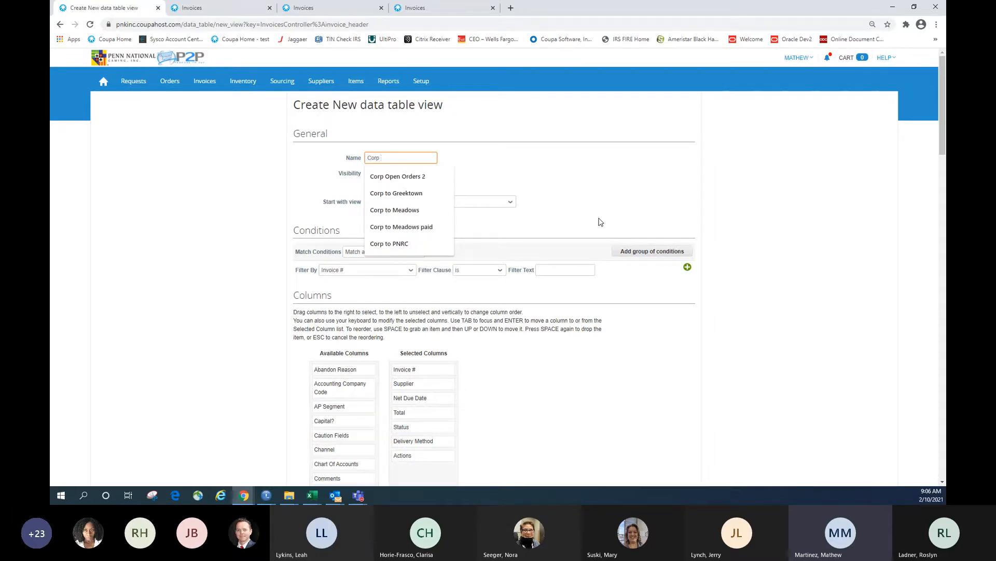
pyautogui.write(' Pending')
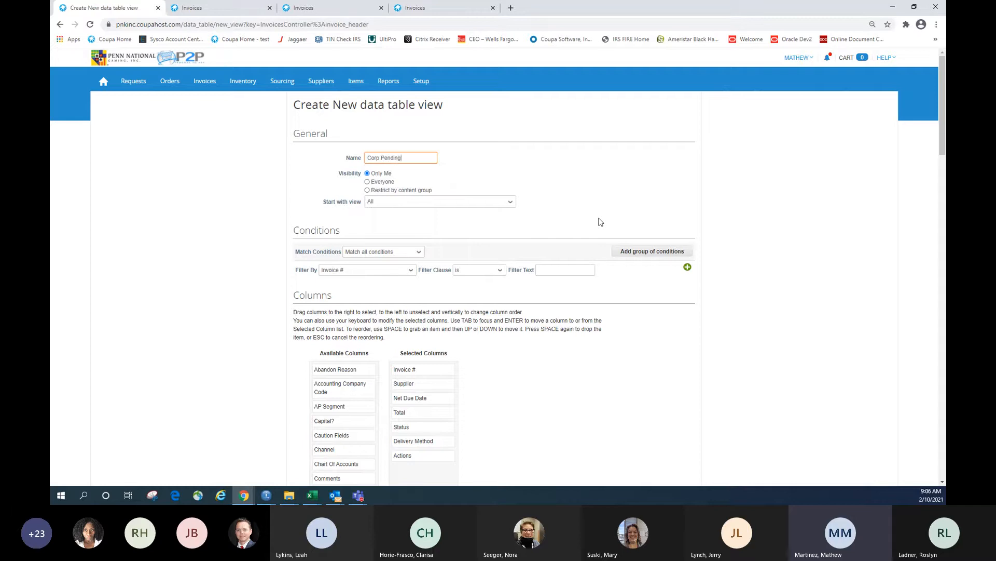
pyautogui.write(' Approval')
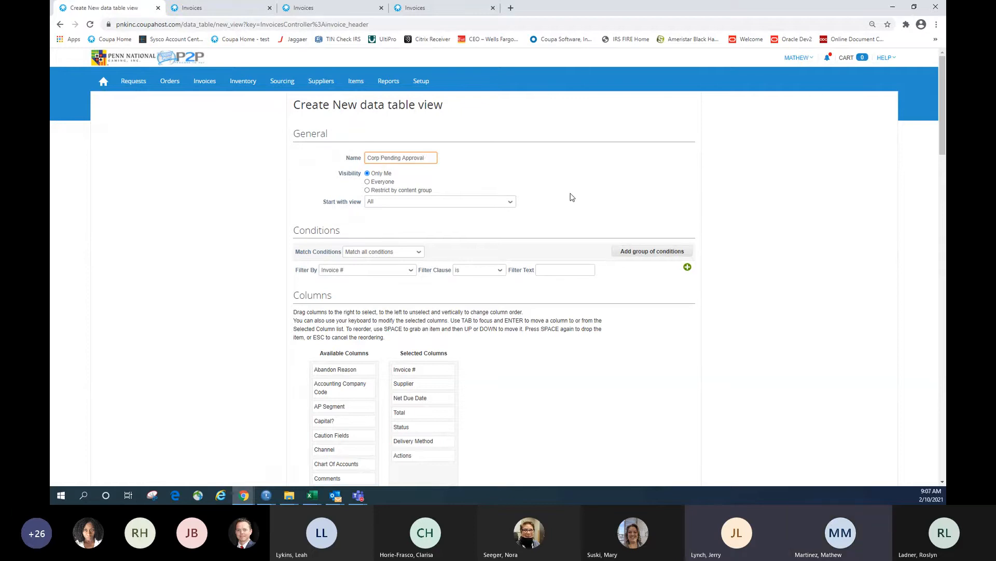
pyautogui.press('Home')
pyautogui.press('Delete')
pyautogui.press('Delete')
pyautogui.press('Delete')
pyautogui.press('Delete')
pyautogui.press('Delete')
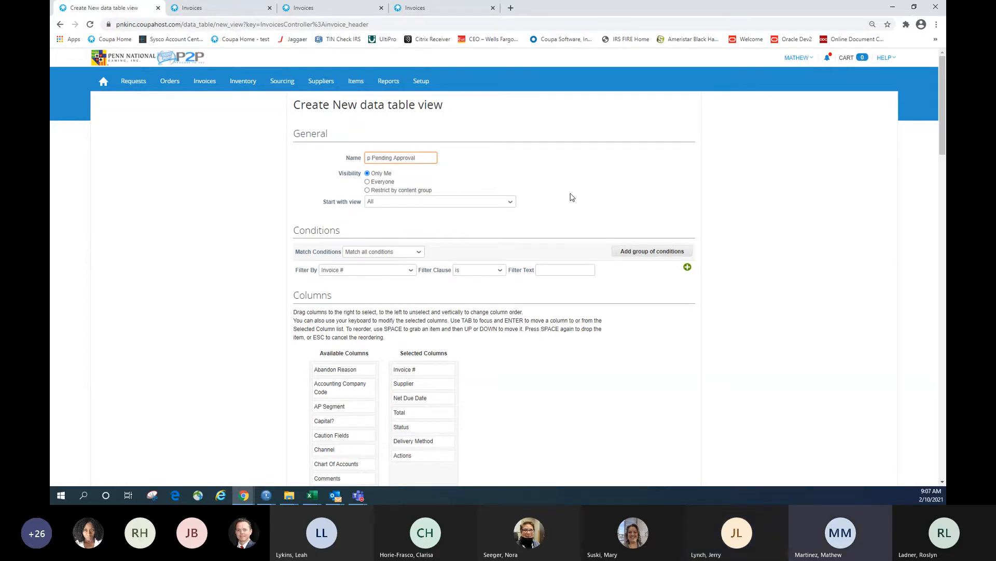
pyautogui.write('10000')
pyautogui.press('BackSpace')
pyautogui.scroll(-2, 607, 179)
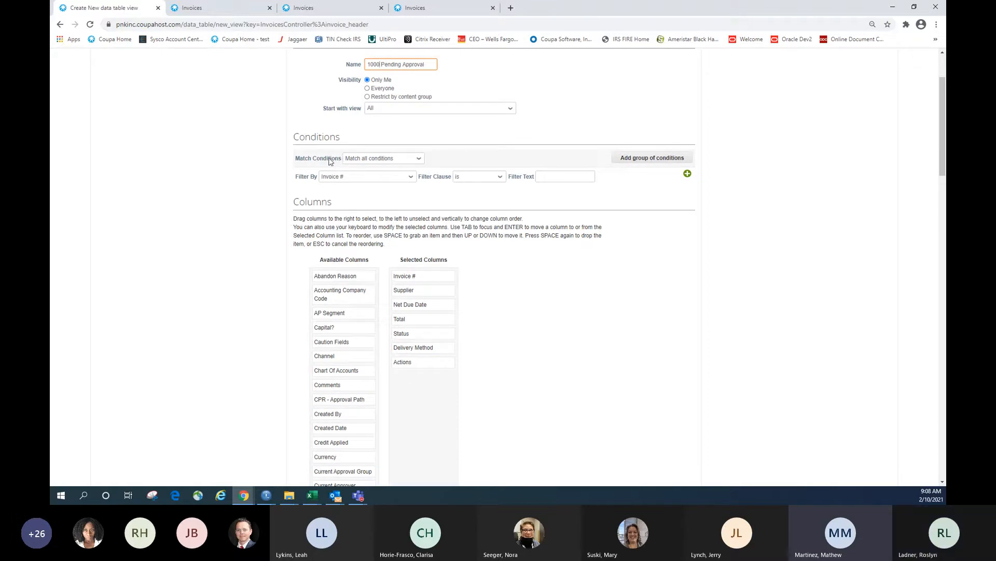
# Keep the view requiring all conditions to match, leaving the filter field at Invoice # for now
pyautogui.click(402, 157)
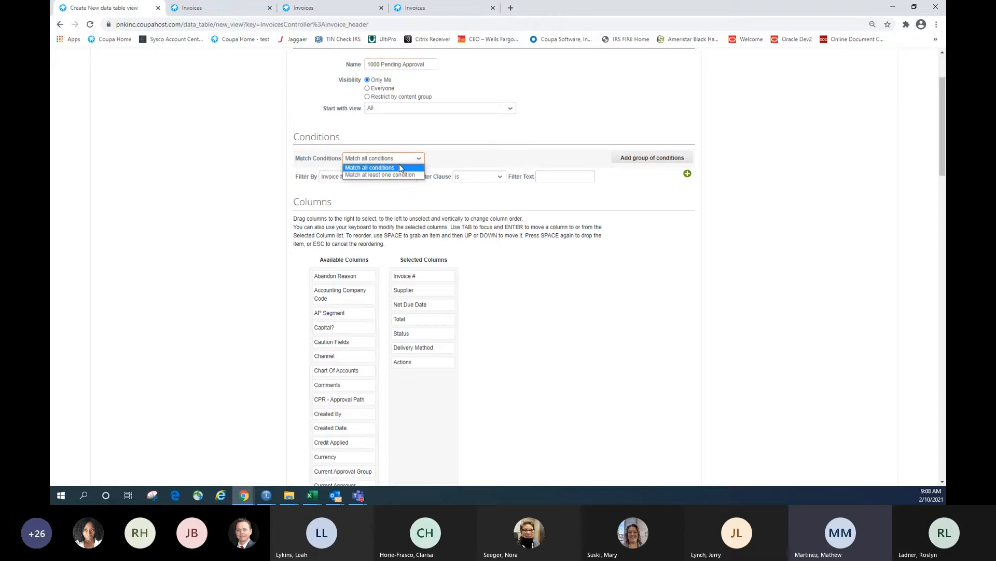
pyautogui.click(400, 167)
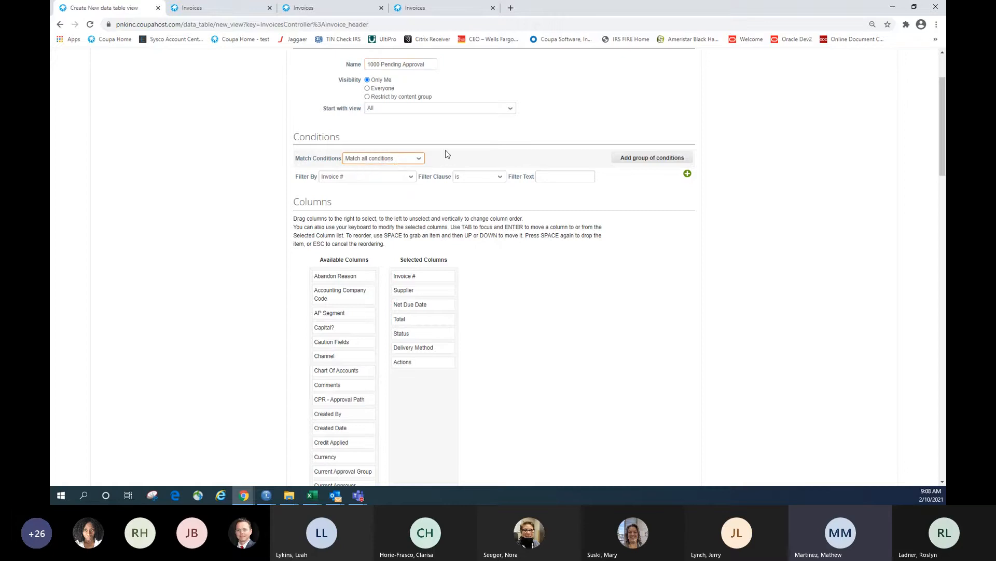
pyautogui.scroll(1, 445, 156)
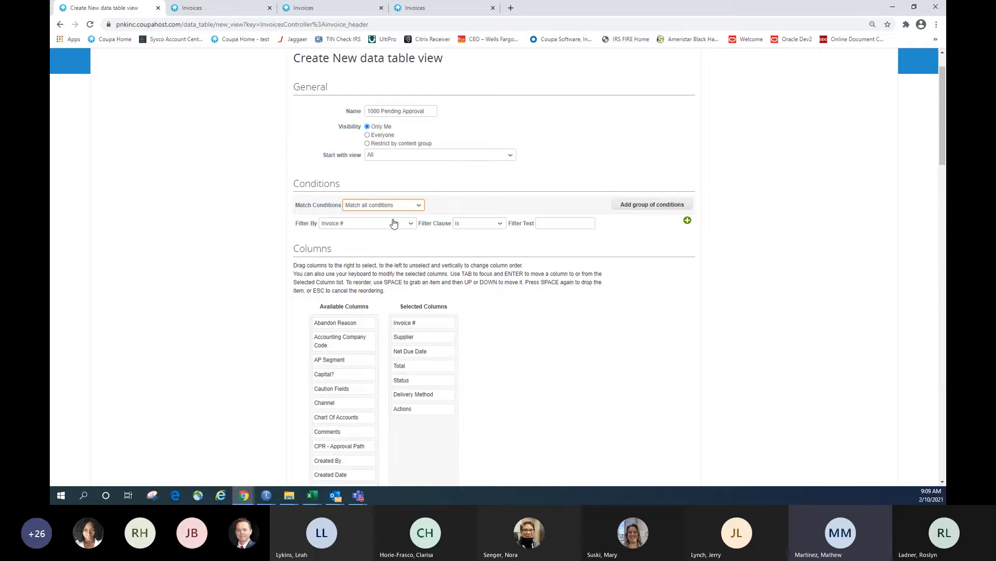
pyautogui.scroll(-2, 447, 210)
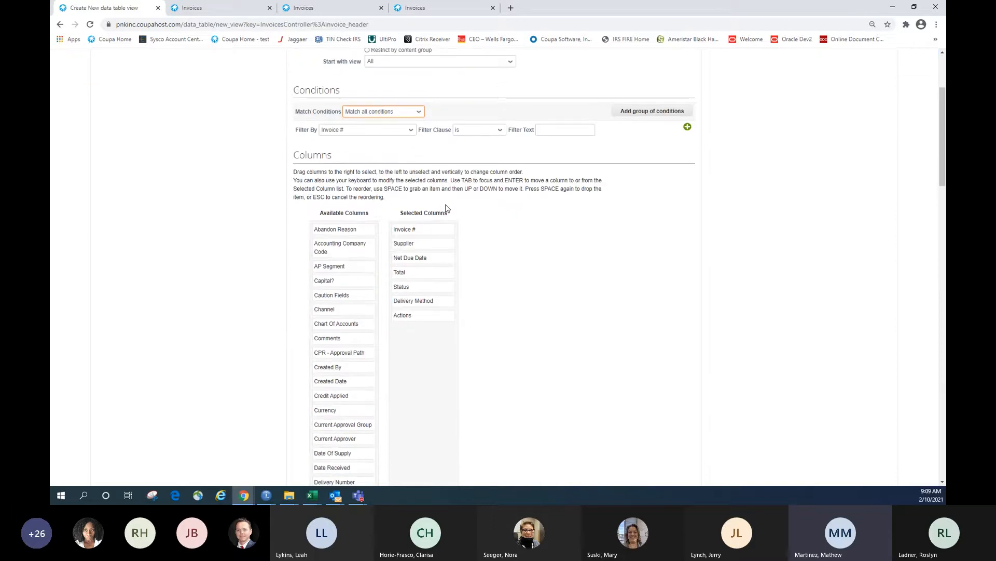
pyautogui.click(347, 131)
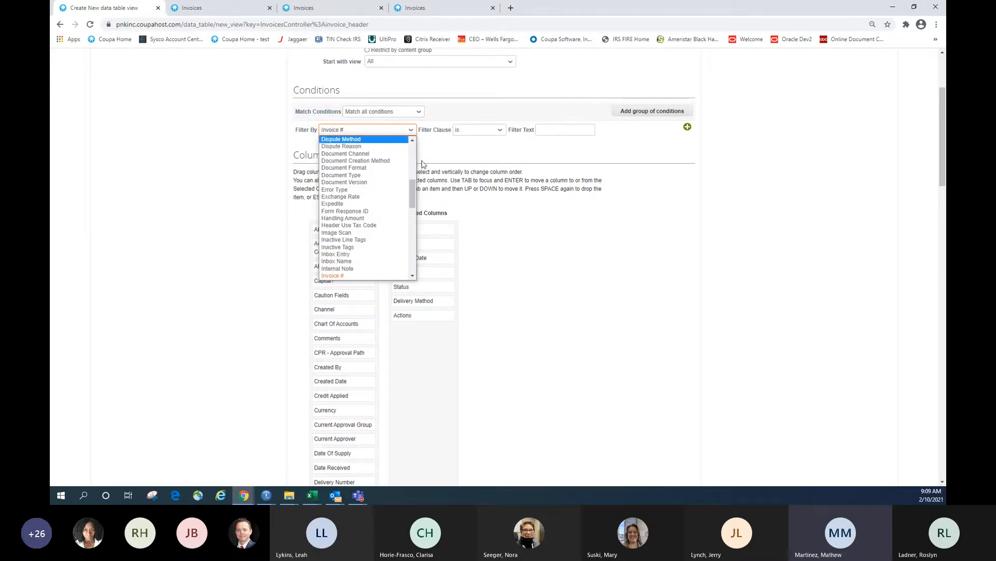
pyautogui.scroll(3, 389, 179)
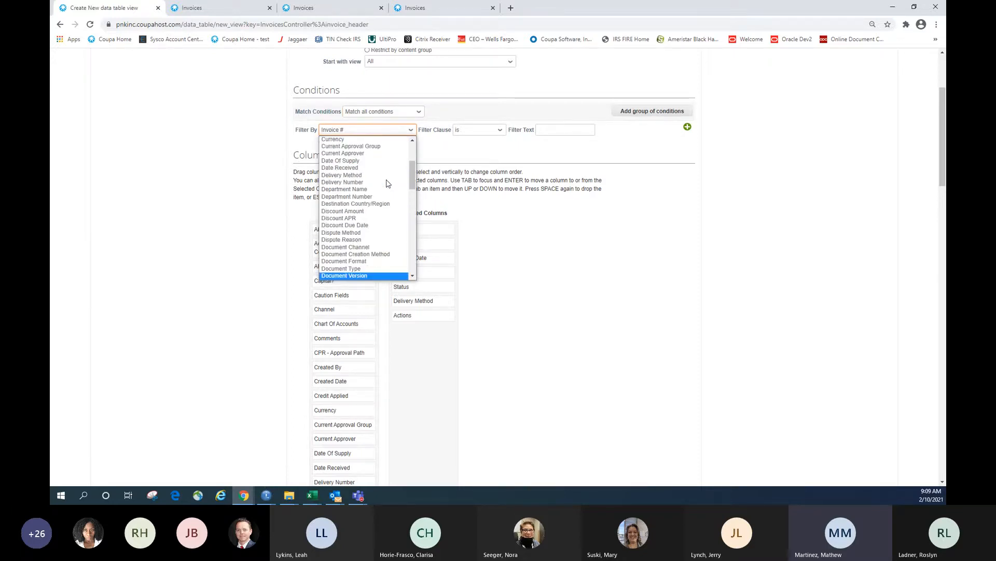
pyautogui.scroll(3, 388, 184)
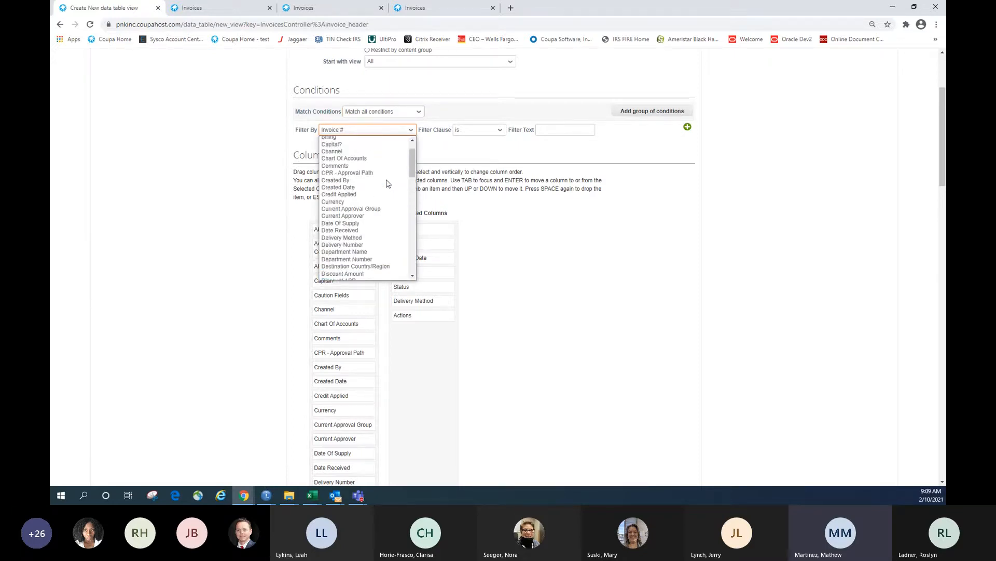
pyautogui.click(454, 163)
pyautogui.scroll(1, 454, 163)
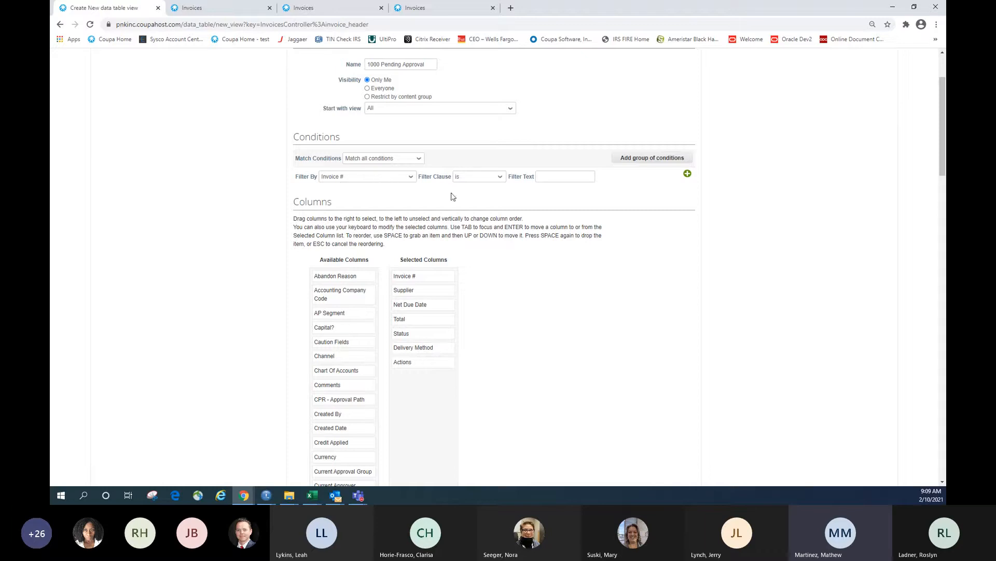
pyautogui.scroll(1, 452, 196)
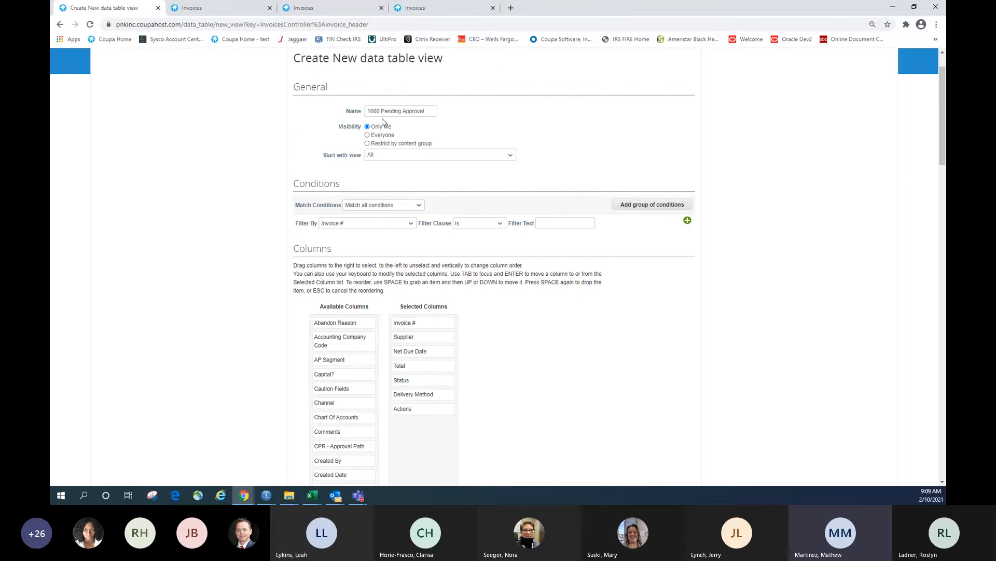
# Set the first filter condition to Status is Pending Approval
pyautogui.click(384, 223)
pyautogui.scroll(-6, 393, 260)
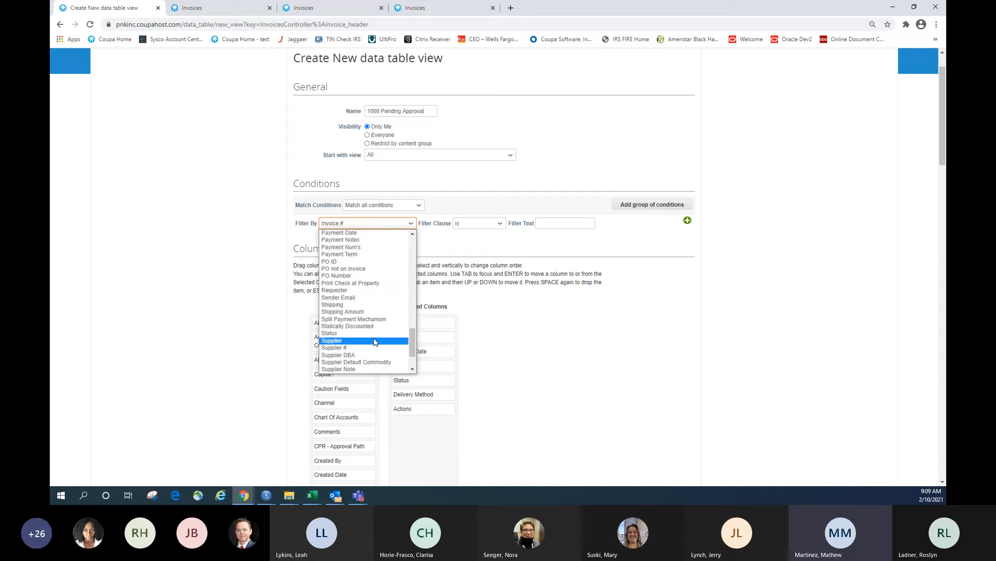
pyautogui.click(363, 333)
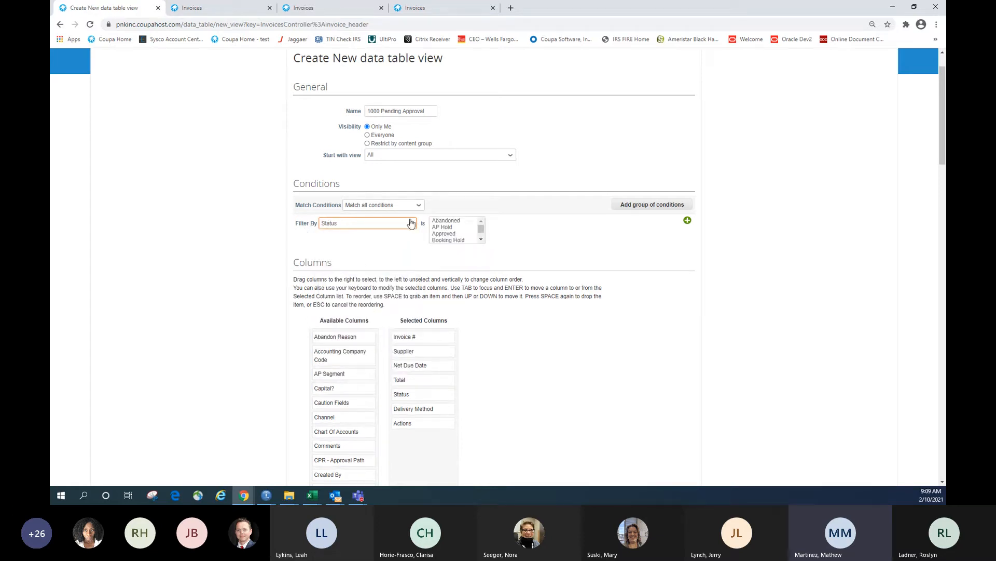
pyautogui.click(481, 239)
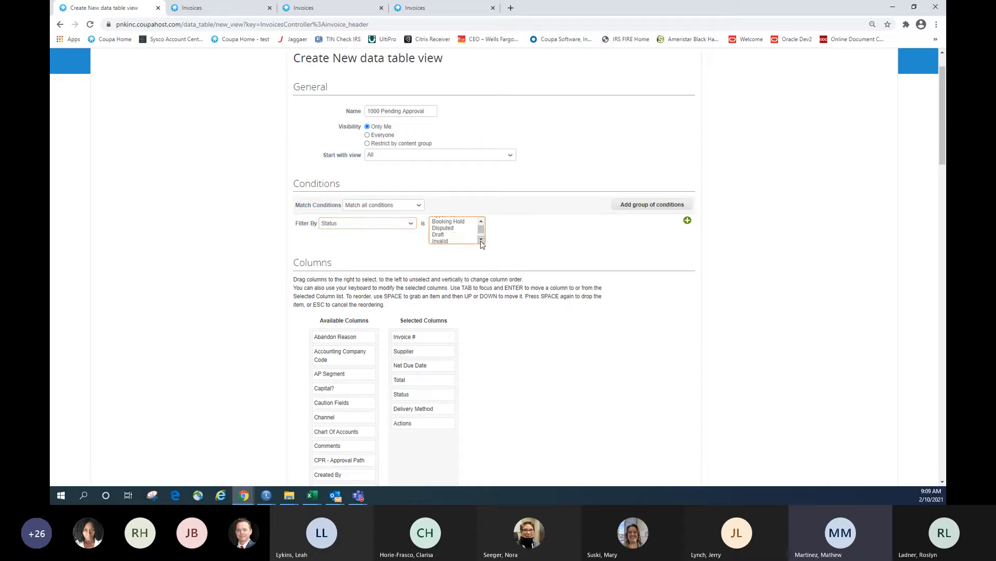
pyautogui.scroll(-2, 481, 241)
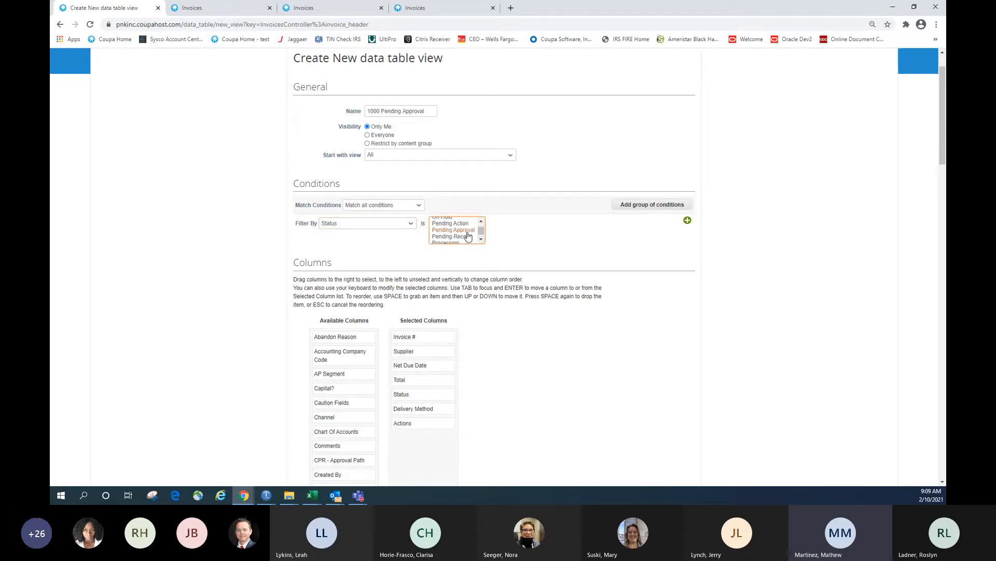
pyautogui.click(467, 231)
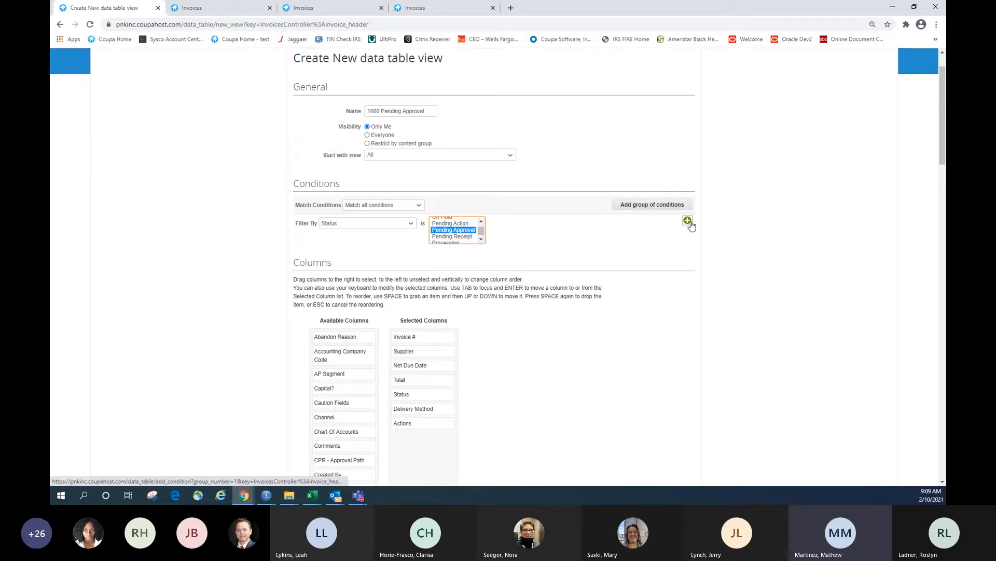
# Add a second filter condition: Accounting Company Code is 1000
pyautogui.click(687, 221)
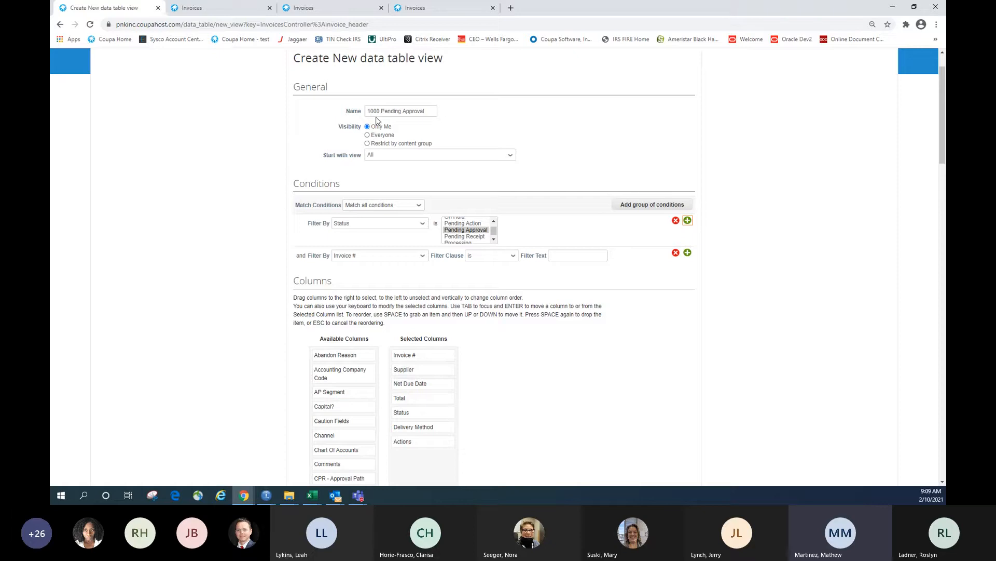
pyautogui.click(420, 256)
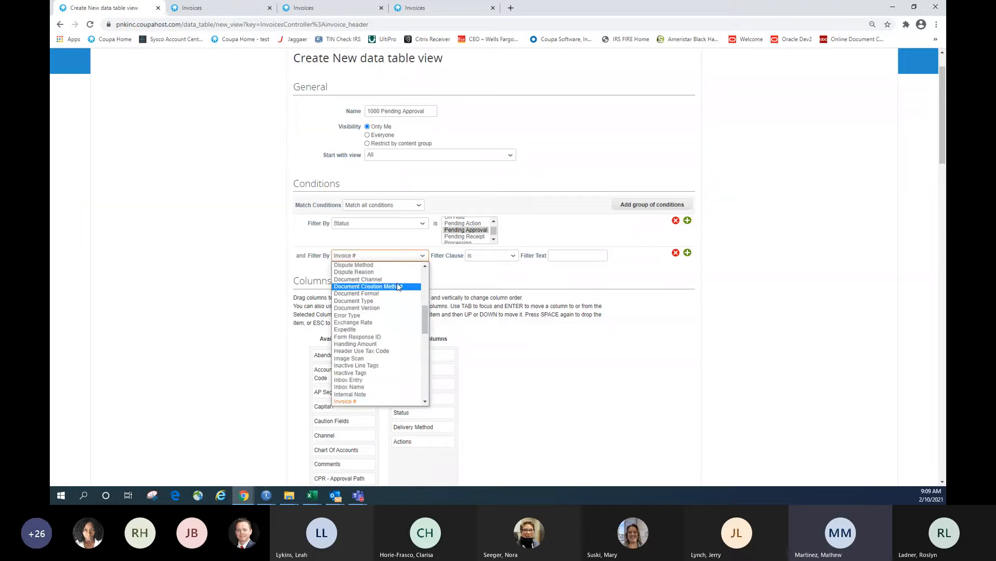
pyautogui.scroll(5, 397, 285)
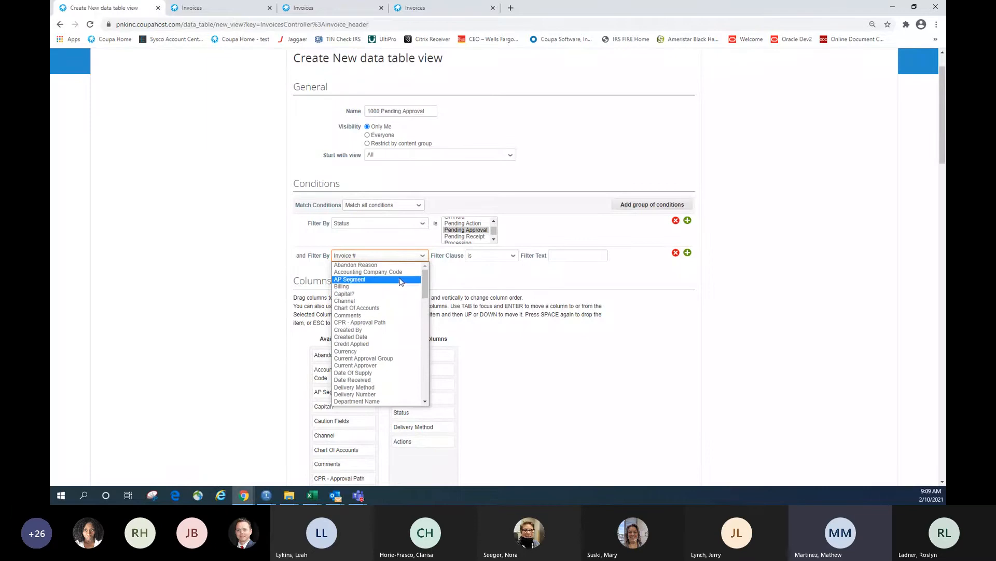
pyautogui.click(394, 275)
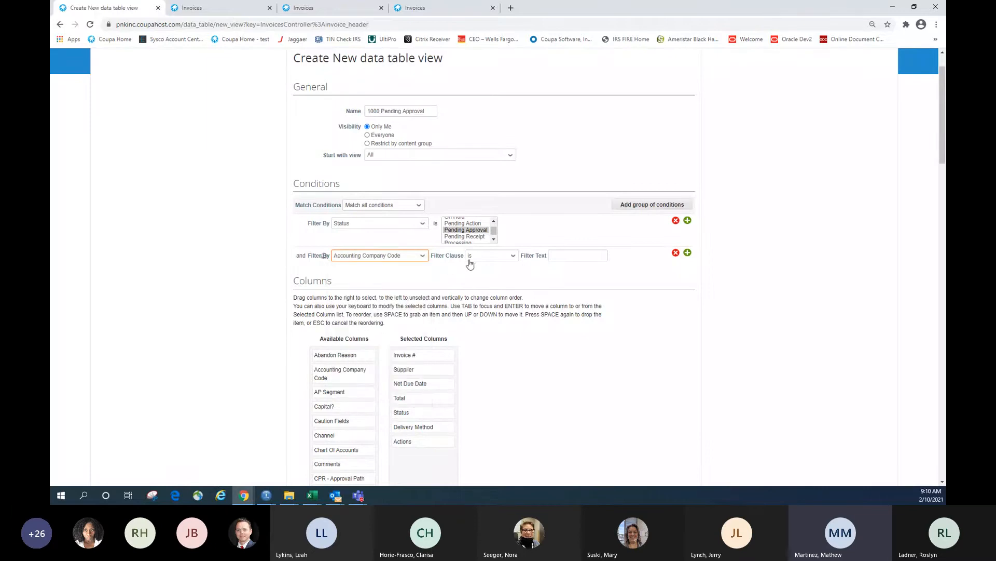
pyautogui.click(568, 259)
pyautogui.write('1000')
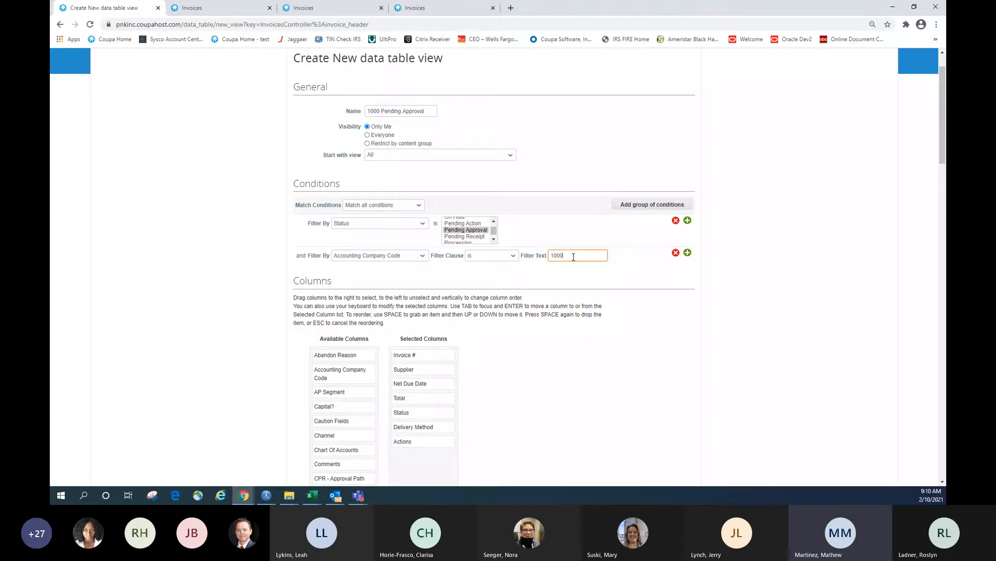
pyautogui.click(758, 267)
pyautogui.click(493, 239)
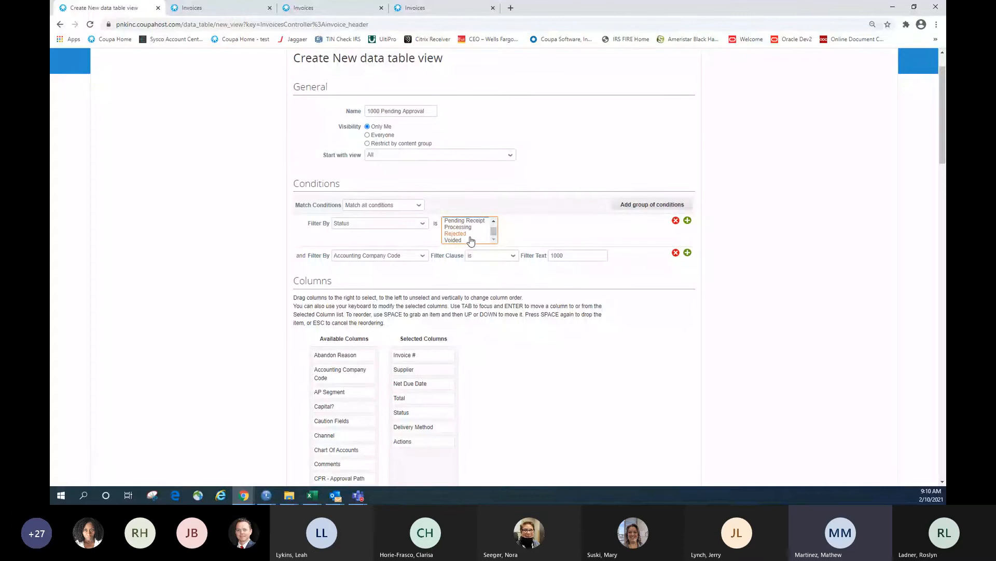
pyautogui.tripleClick(798, 295)
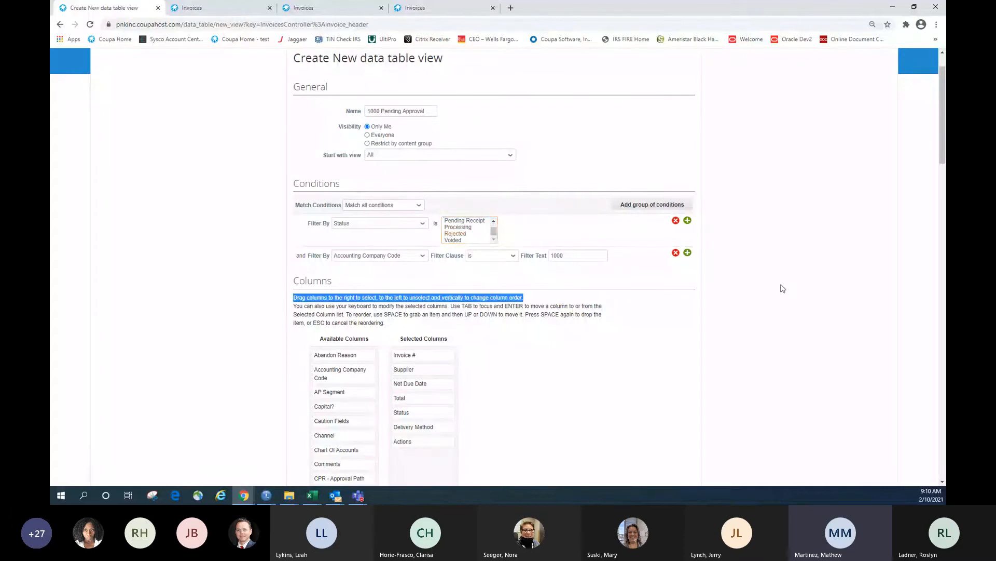
pyautogui.scroll(-1, 637, 301)
pyautogui.click(637, 301)
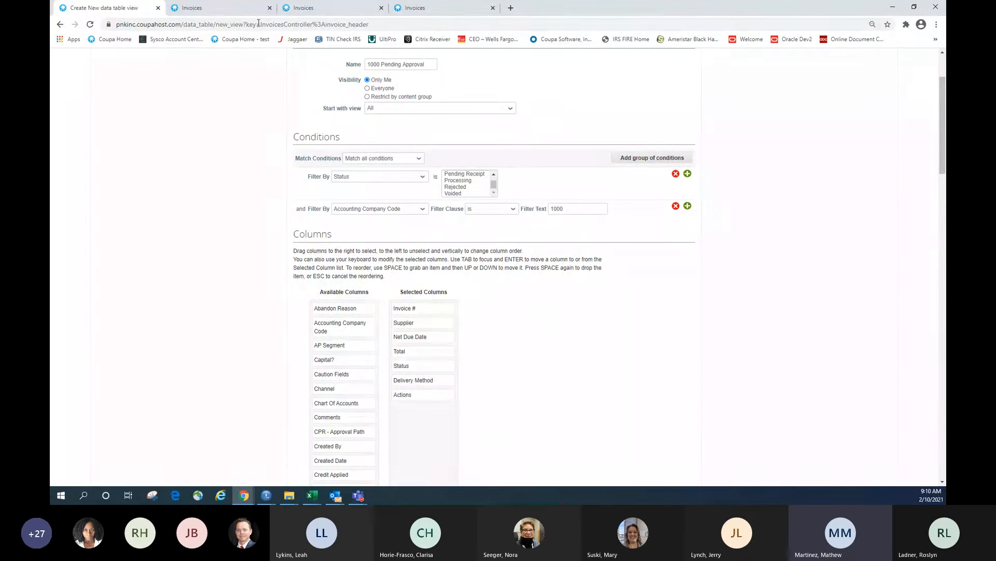
pyautogui.click(244, 5)
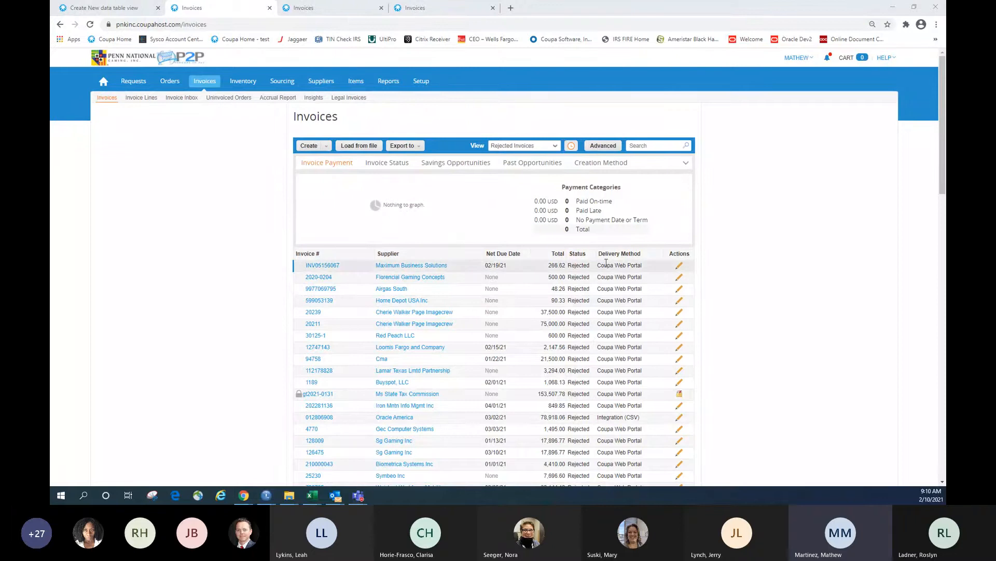
pyautogui.click(119, 9)
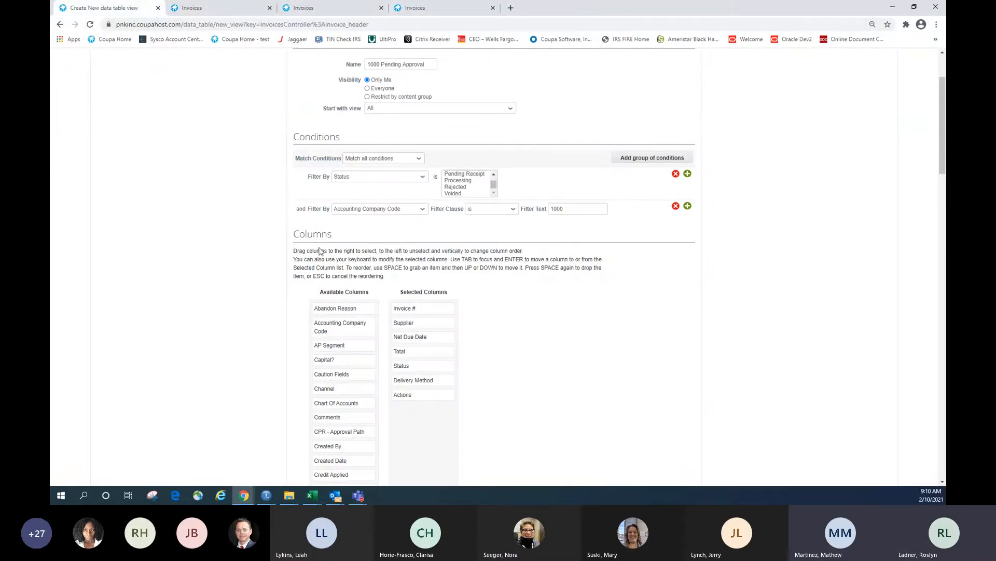
pyautogui.scroll(-2, 591, 291)
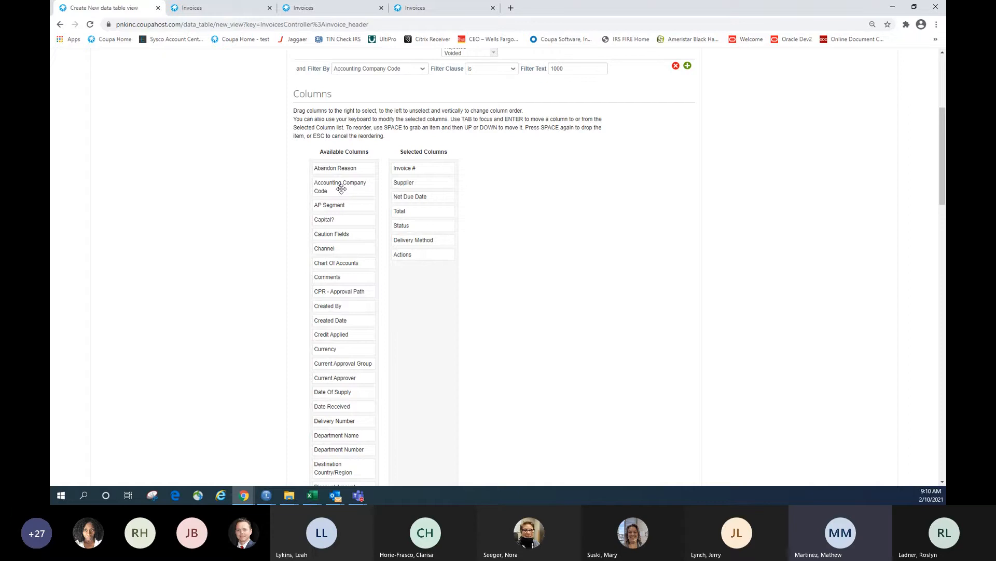
# Add Accounting Company Code to the columns, put Status first, and move Supplier ahead of Invoice #
pyautogui.moveTo(341, 189); pyautogui.dragTo(425, 166)
pyautogui.moveTo(431, 247); pyautogui.dragTo(429, 165)
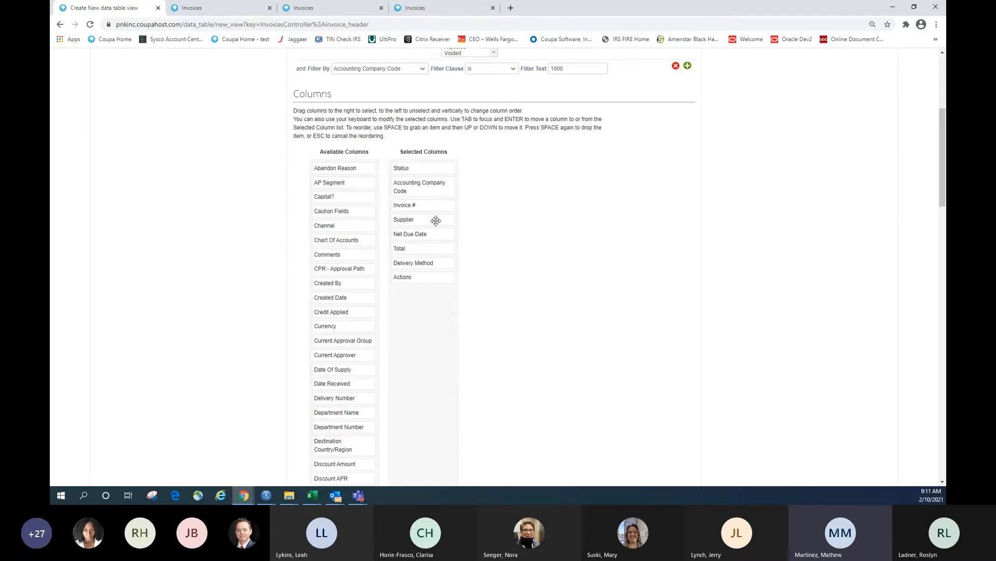
pyautogui.moveTo(436, 220); pyautogui.dragTo(438, 205)
# Add the Supplier #, Supplier DBA and Current Approver columns to Selected Columns
pyautogui.scroll(-6, 367, 330)
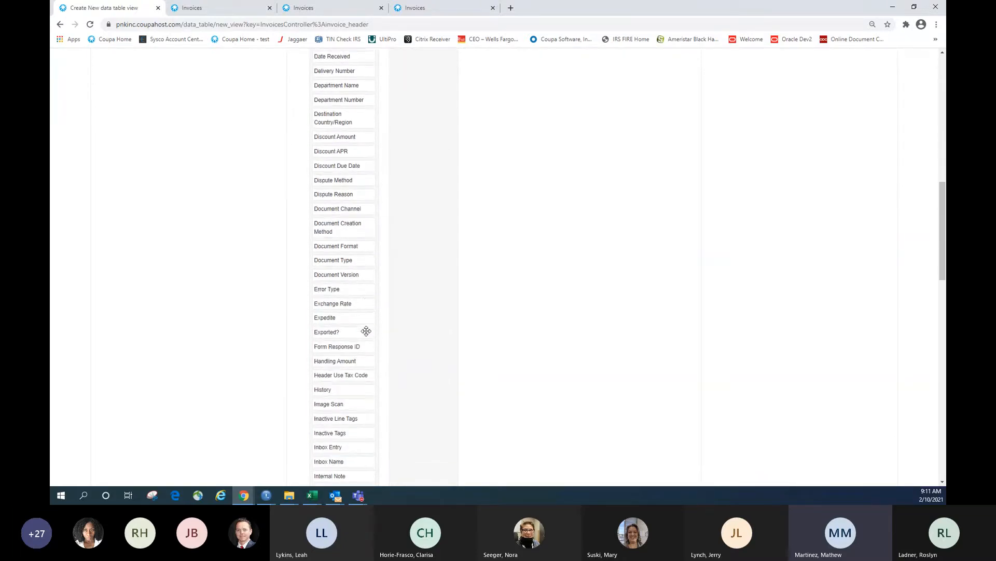
pyautogui.scroll(-5, 367, 331)
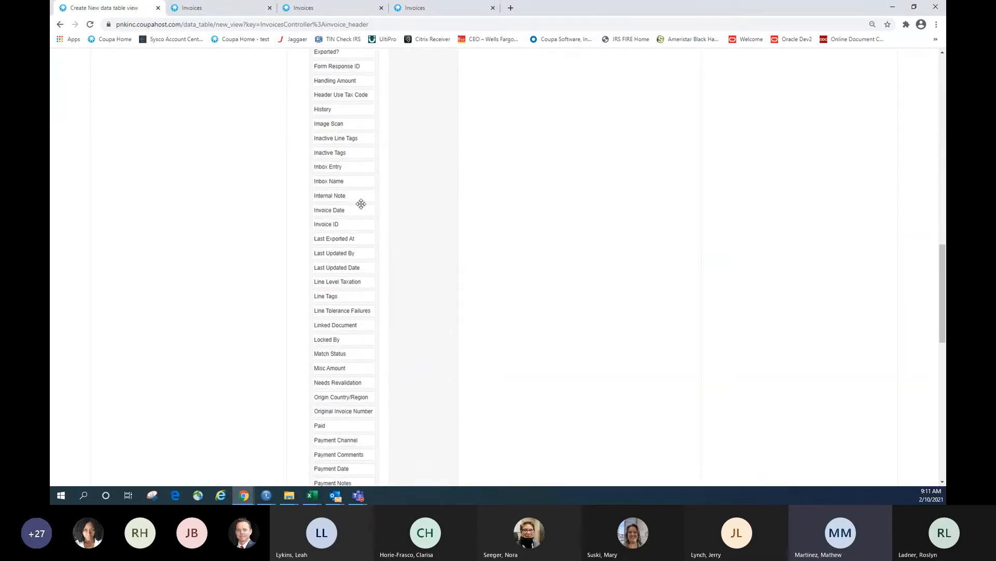
pyautogui.scroll(-3, 340, 423)
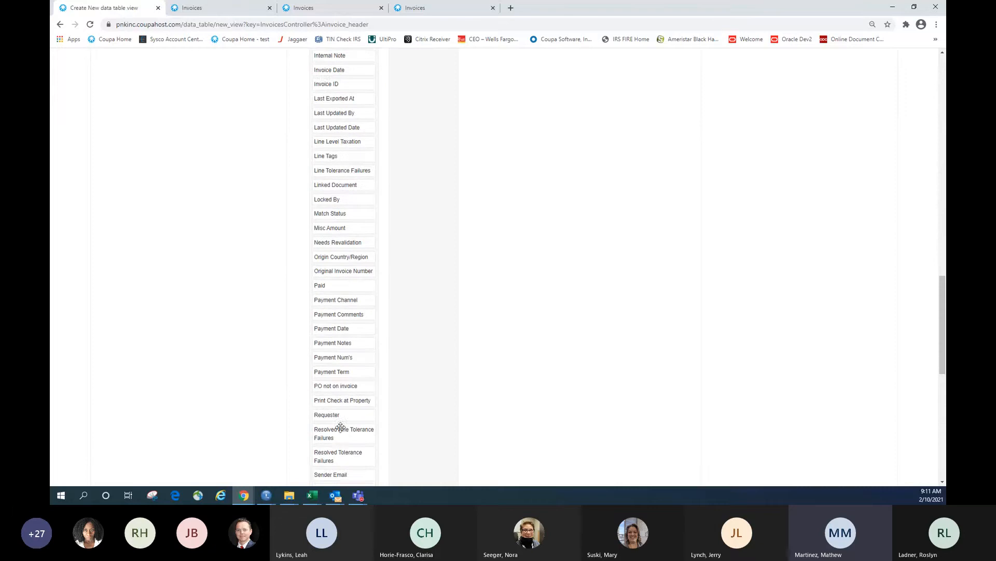
pyautogui.scroll(-3, 340, 426)
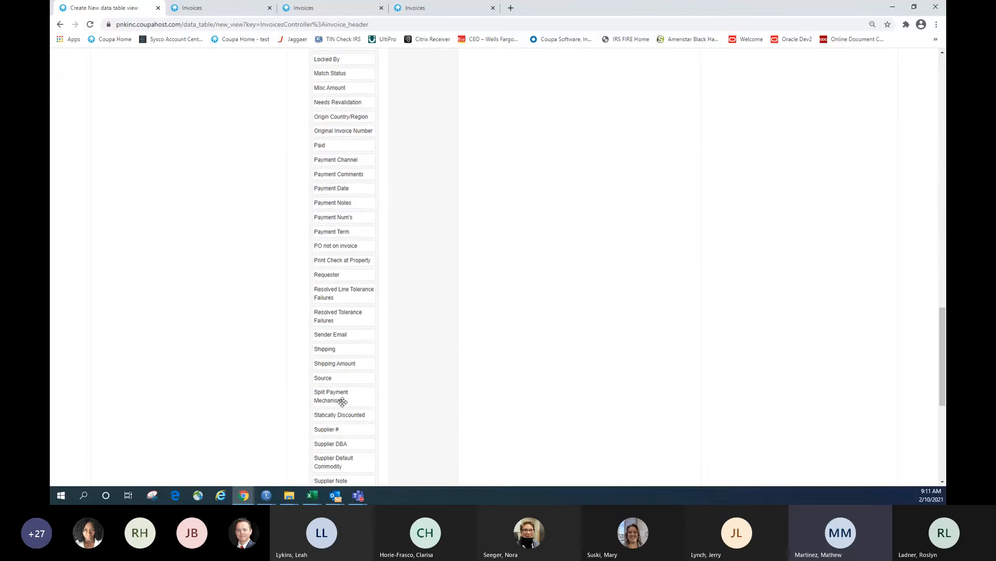
pyautogui.scroll(-1, 342, 402)
pyautogui.moveTo(342, 382); pyautogui.dragTo(426, 360)
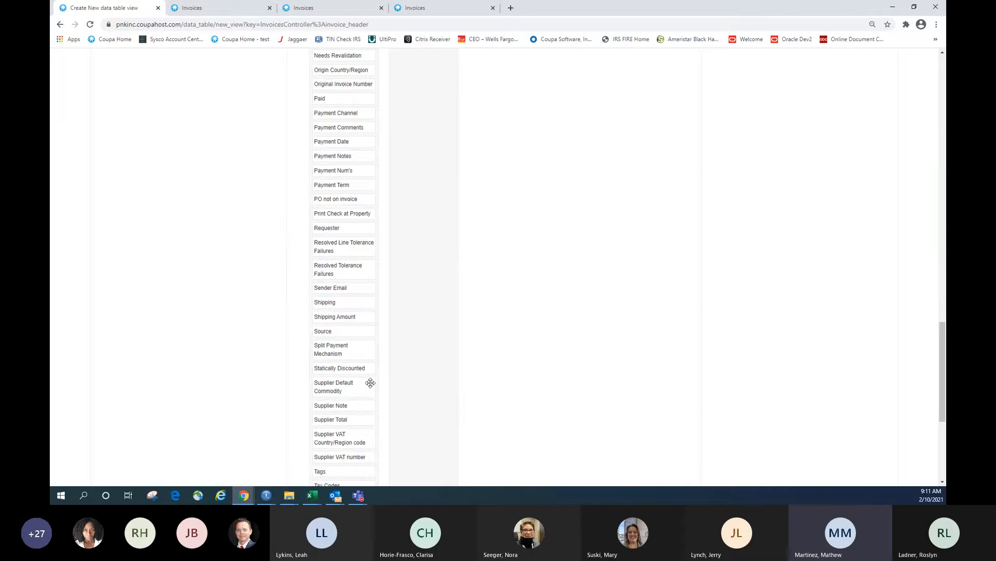
pyautogui.scroll(-2, 369, 382)
pyautogui.scroll(-1, 370, 382)
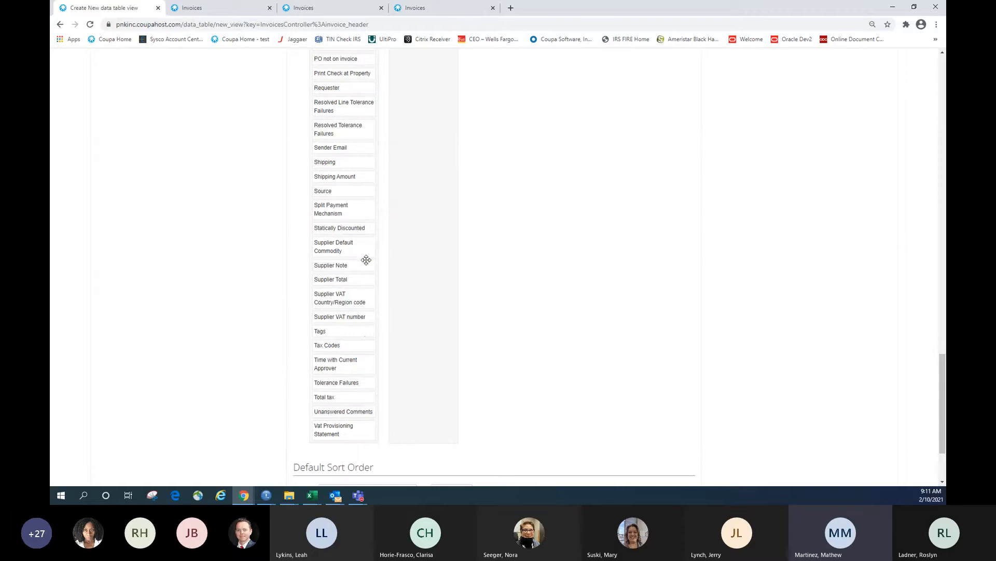
pyautogui.scroll(1, 366, 259)
pyautogui.scroll(3, 367, 260)
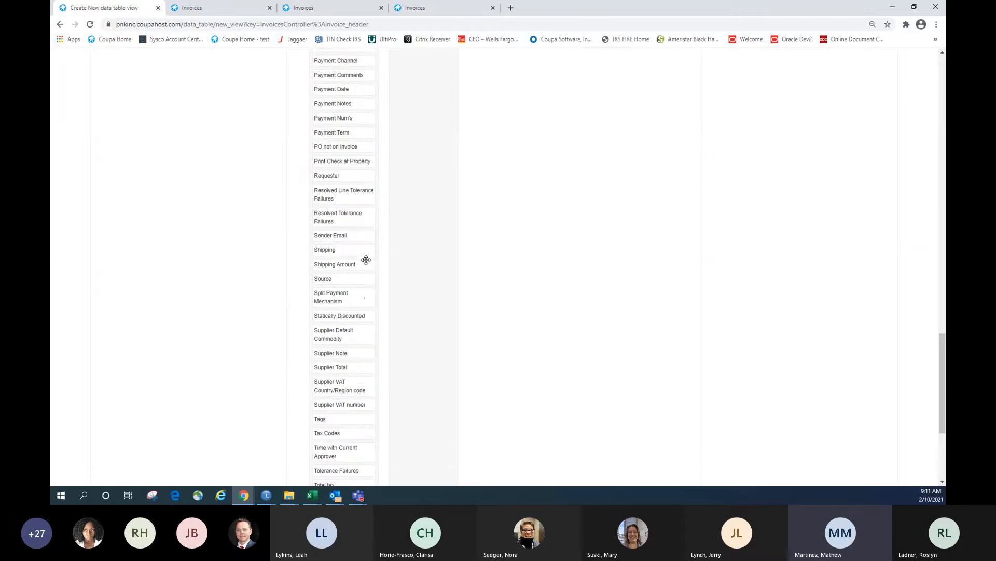
pyautogui.scroll(1, 366, 260)
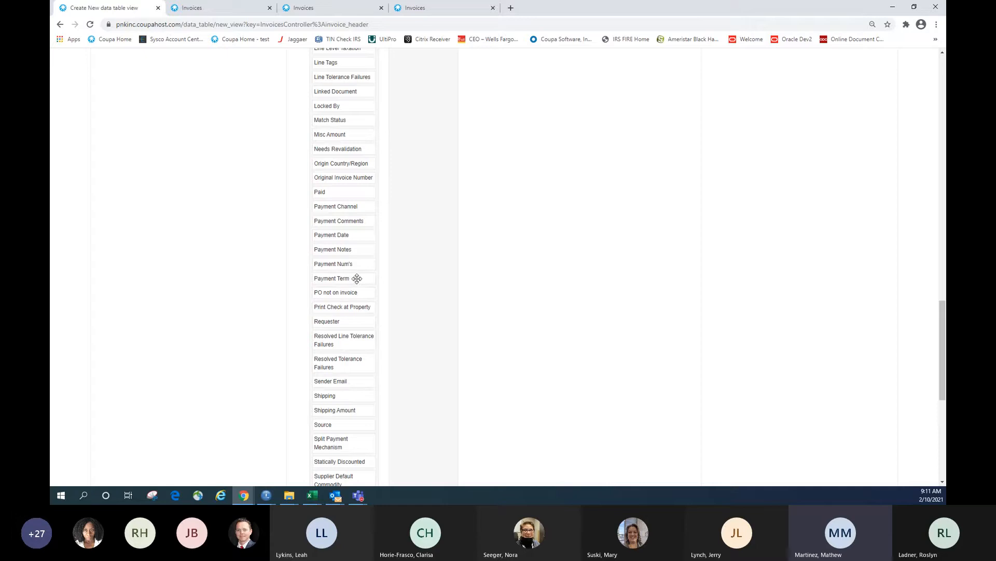
pyautogui.scroll(3, 357, 278)
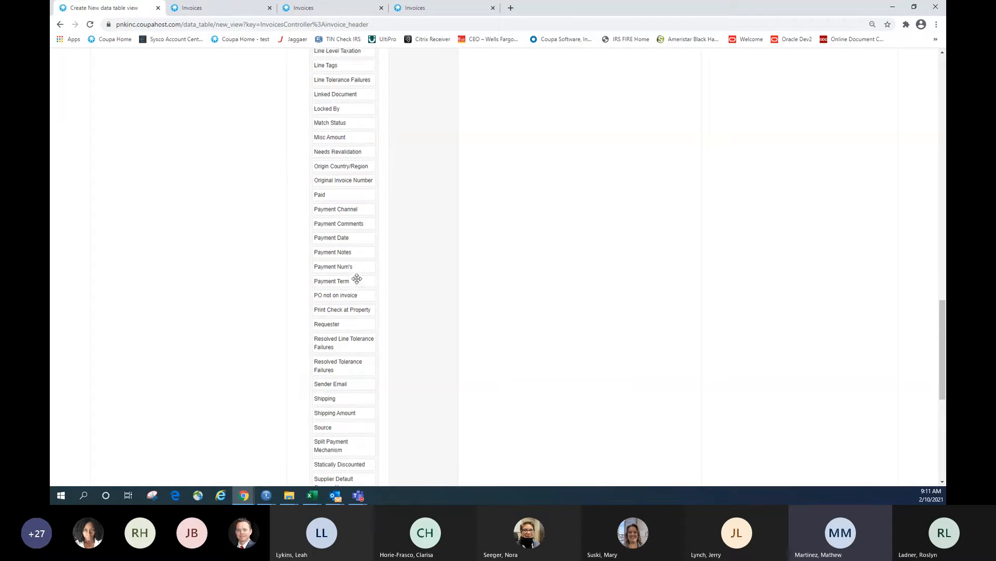
pyautogui.scroll(2, 358, 282)
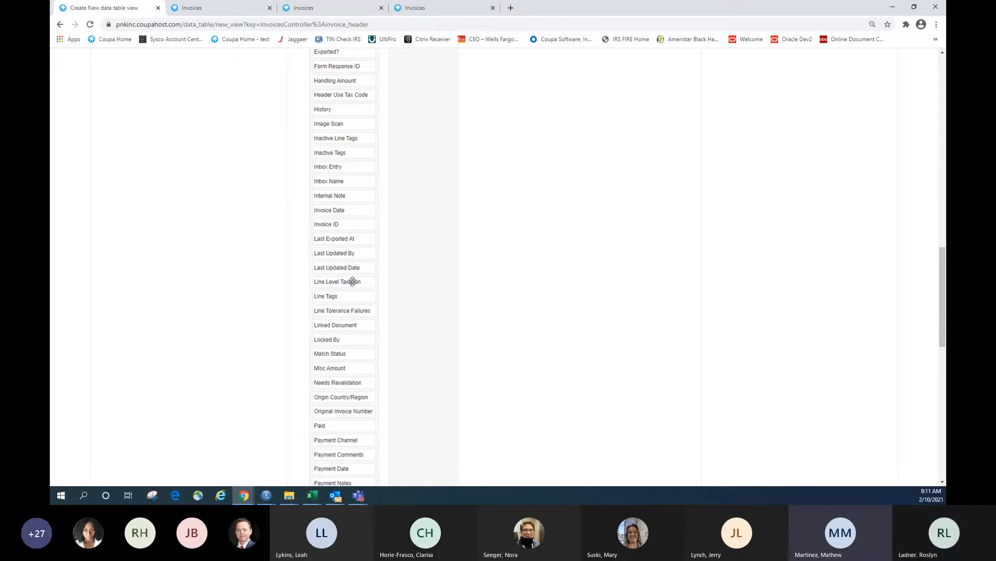
pyautogui.scroll(5, 354, 281)
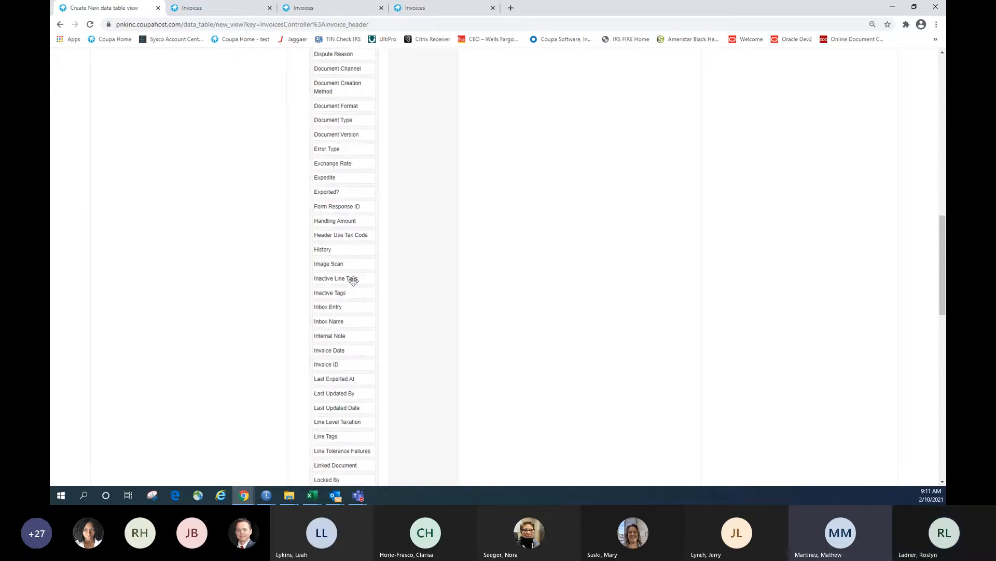
pyautogui.scroll(3, 354, 281)
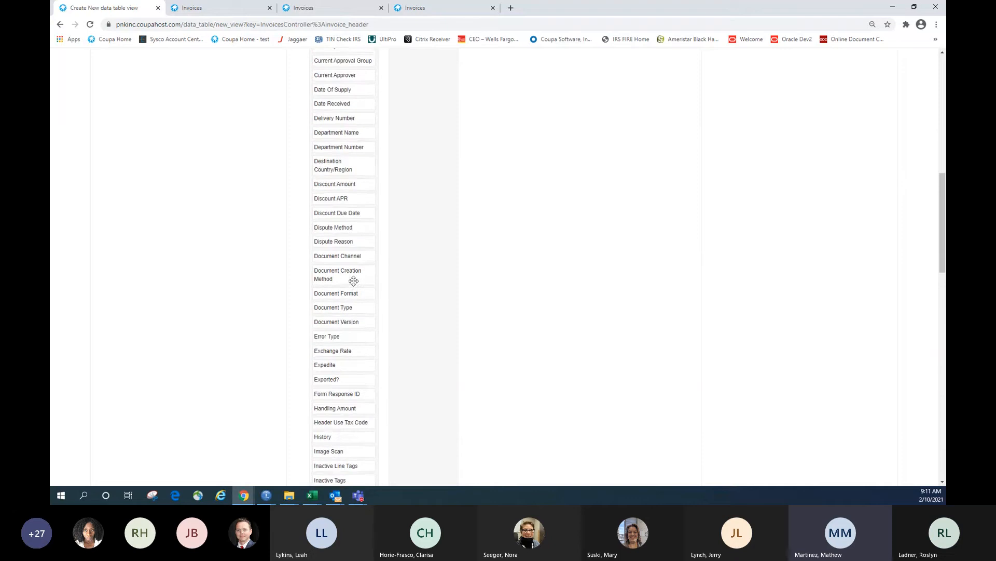
pyautogui.scroll(1, 354, 285)
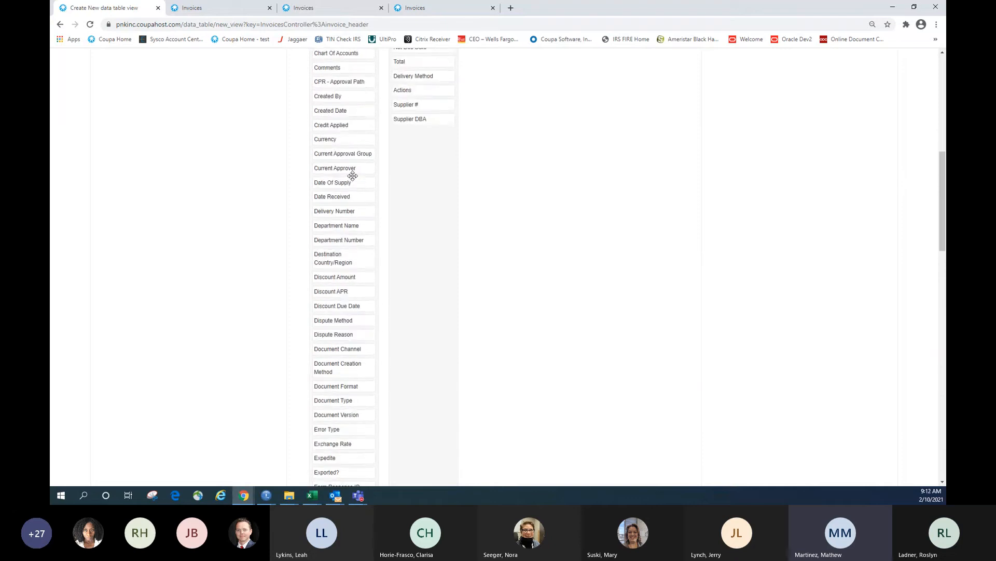
pyautogui.moveTo(351, 171); pyautogui.dragTo(430, 179)
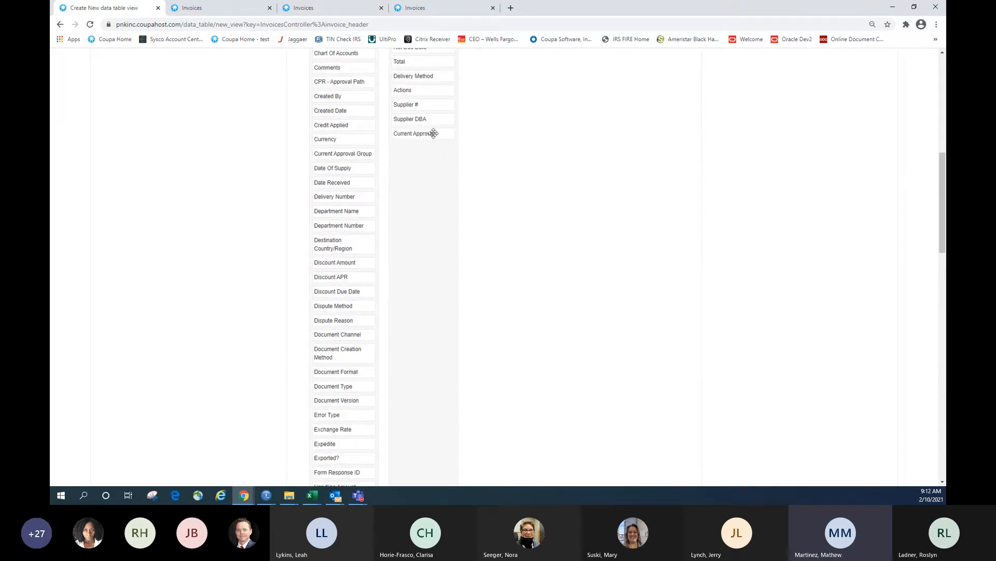
# Add Invoice Date to the view's selected columns
pyautogui.scroll(-2, 354, 317)
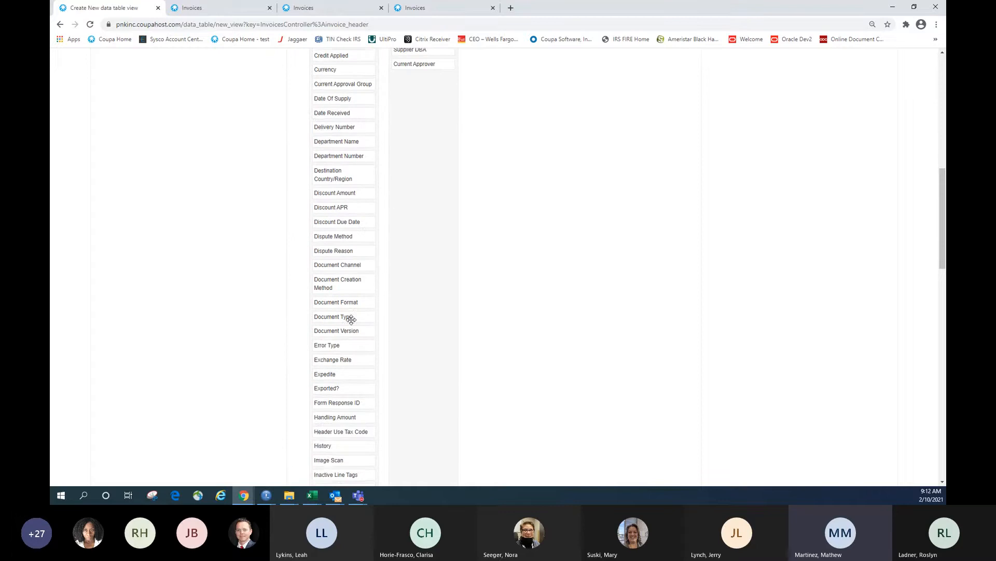
pyautogui.scroll(4, 355, 316)
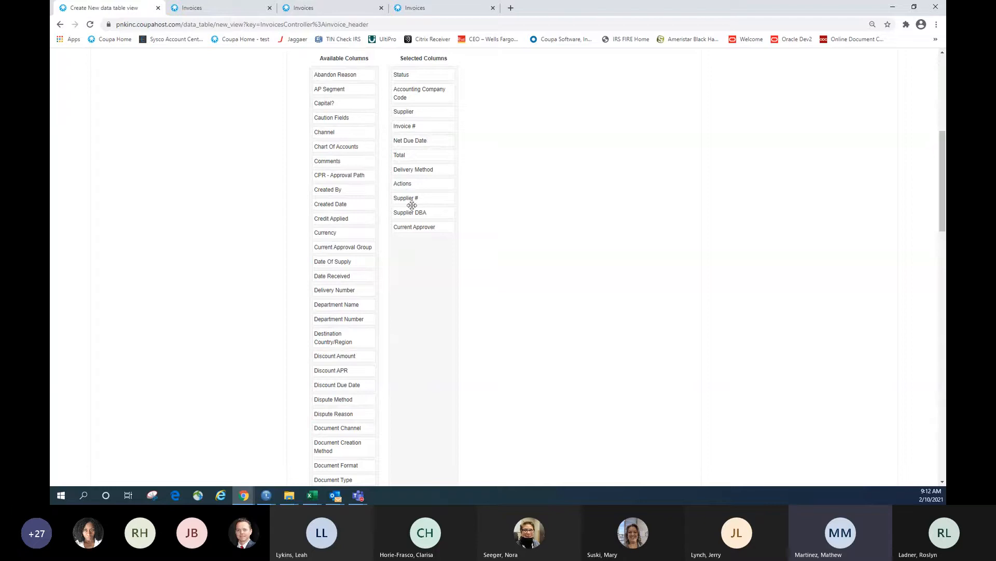
pyautogui.scroll(-2, 352, 367)
pyautogui.scroll(-5, 352, 367)
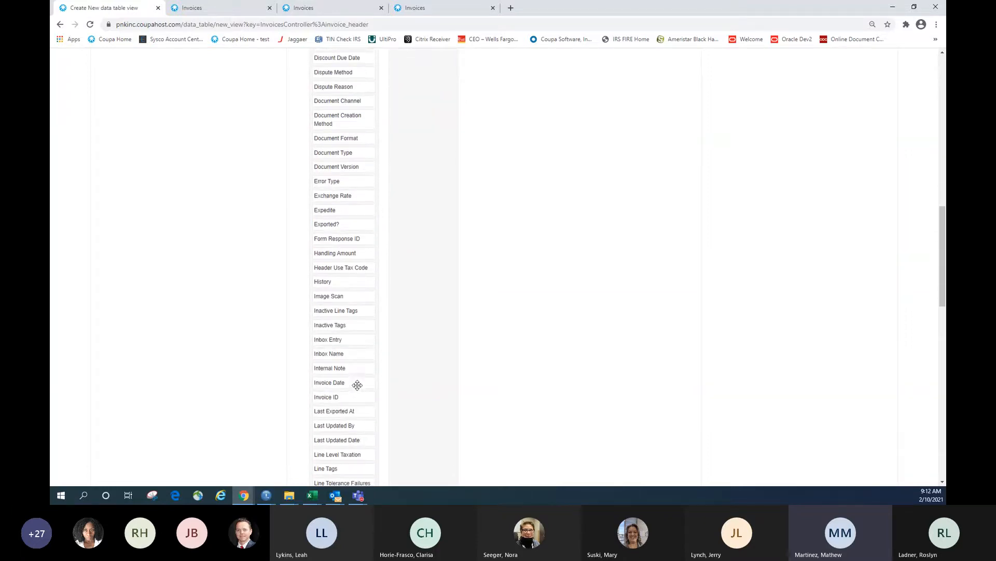
pyautogui.moveTo(356, 385); pyautogui.dragTo(386, 364)
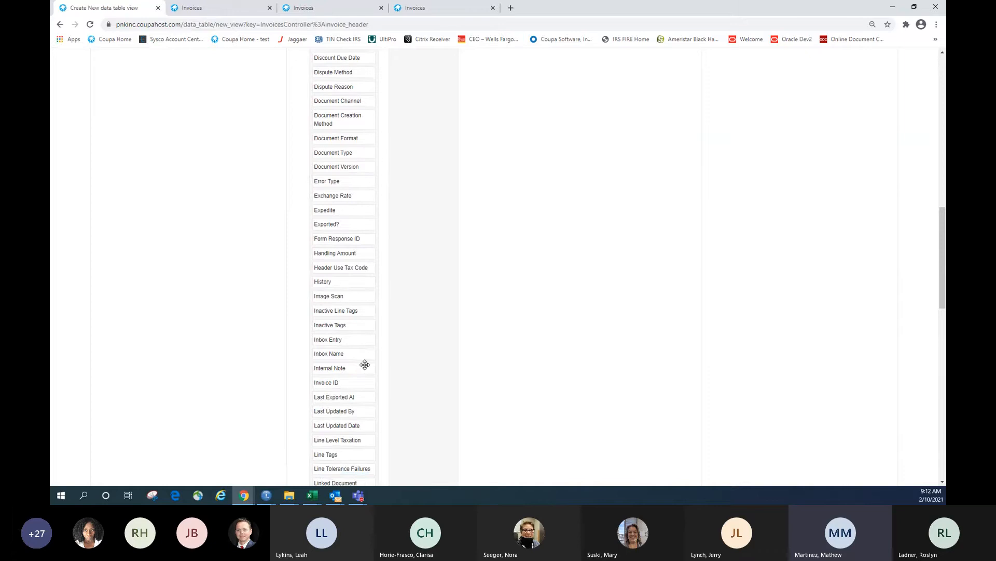
pyautogui.scroll(2, 364, 364)
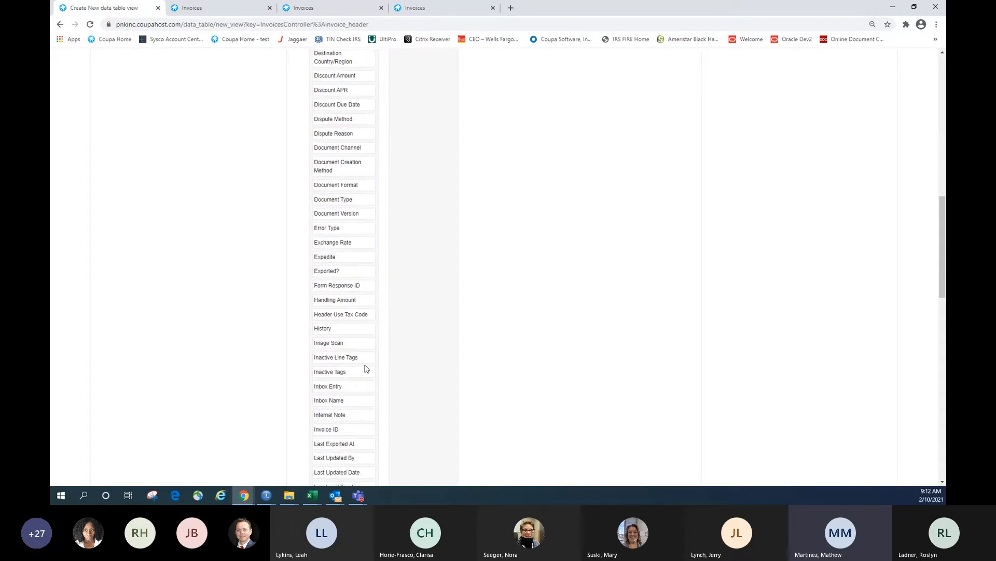
pyautogui.scroll(2, 365, 364)
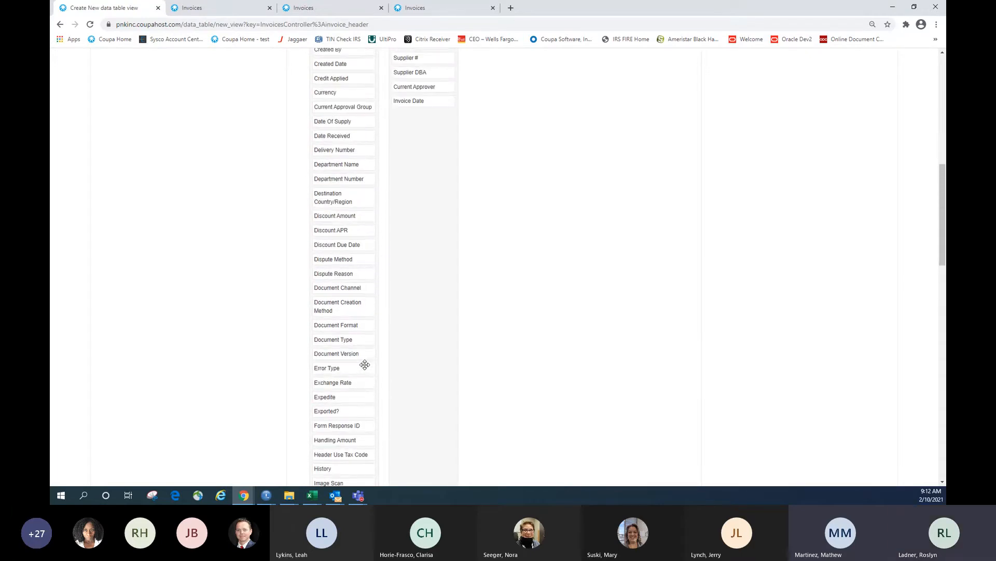
pyautogui.scroll(4, 365, 364)
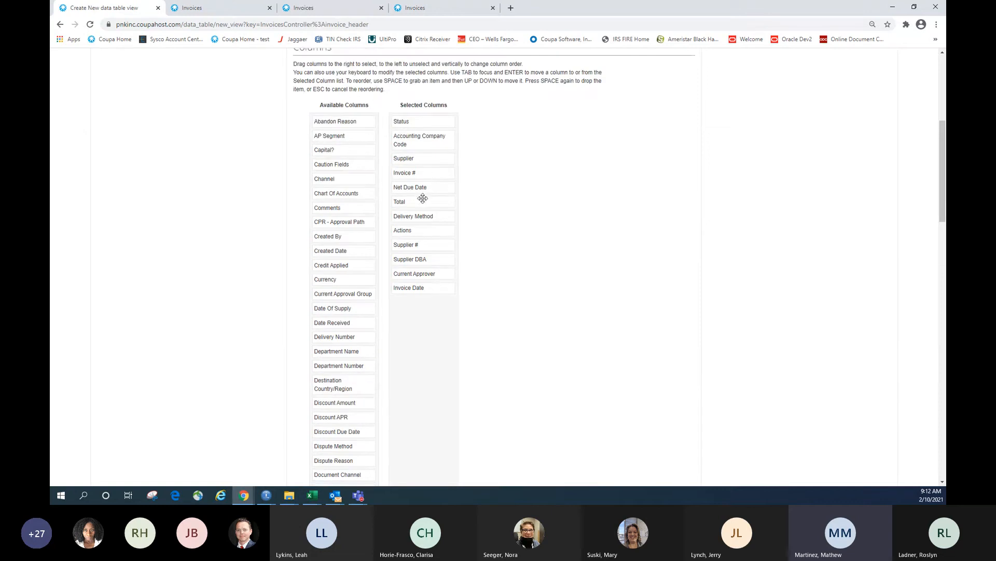
# Remove Net Due Date and move Supplier #, Supplier DBA and Invoice Date up near Invoice #
pyautogui.moveTo(429, 187); pyautogui.dragTo(342, 181)
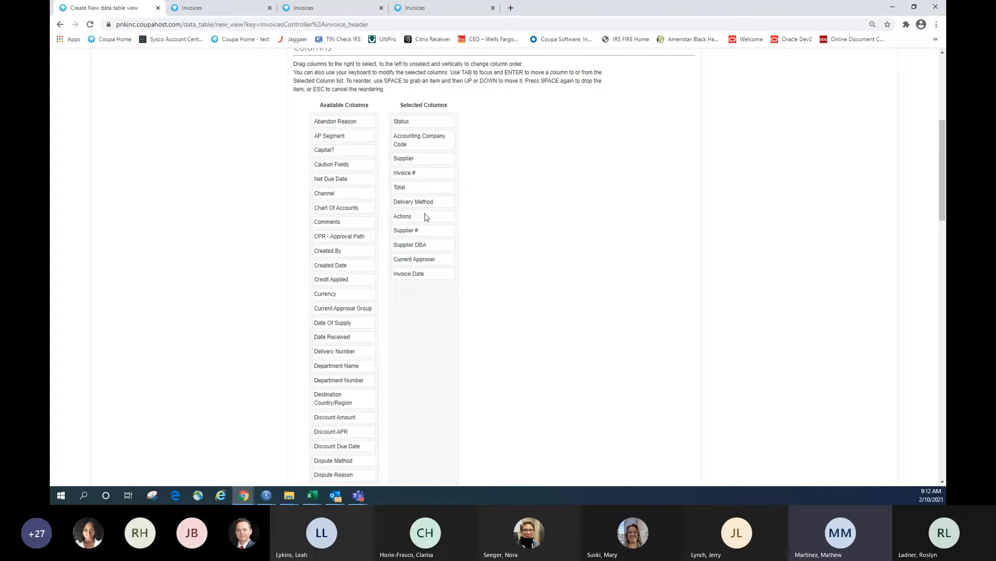
pyautogui.moveTo(422, 233); pyautogui.dragTo(427, 173)
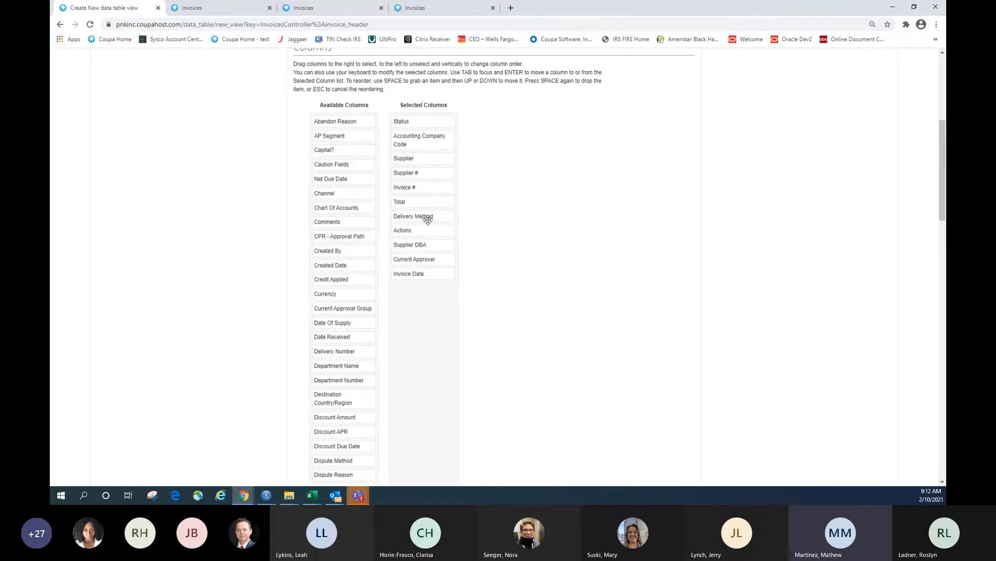
pyautogui.moveTo(437, 248); pyautogui.dragTo(438, 173)
pyautogui.moveTo(418, 273); pyautogui.dragTo(425, 213)
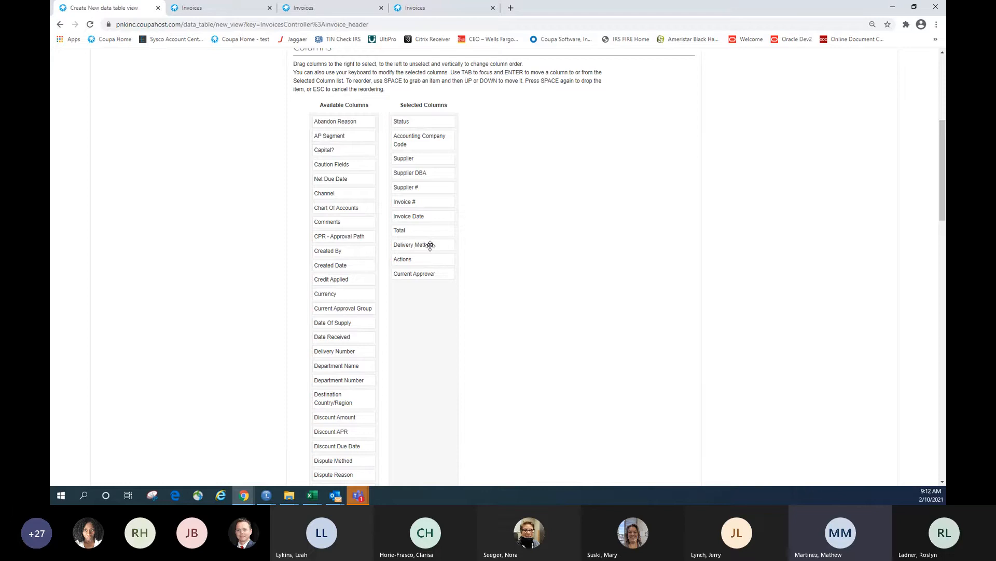
# Remove the Delivery Method and Actions columns from the view
pyautogui.moveTo(430, 246); pyautogui.dragTo(383, 249)
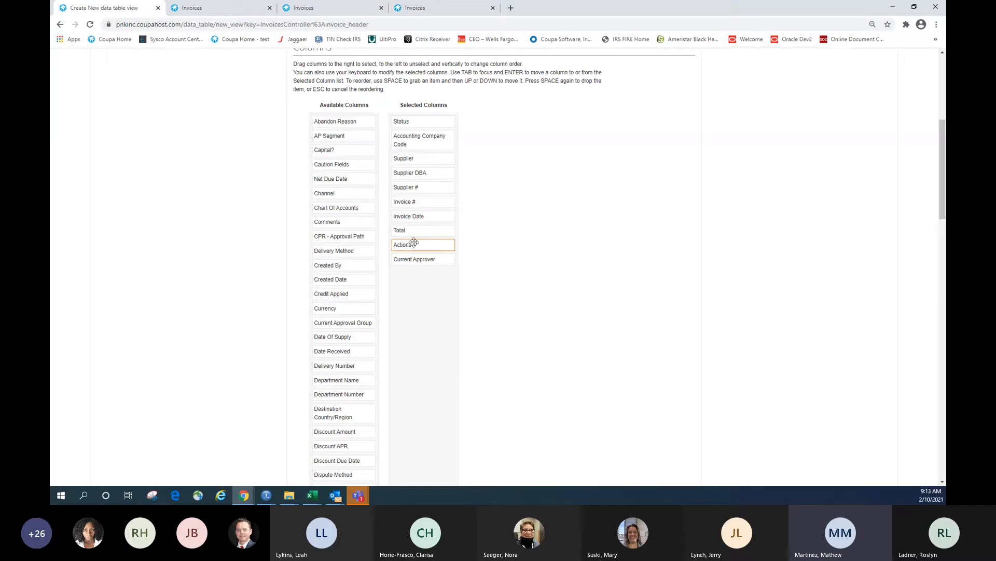
pyautogui.click(427, 270)
pyautogui.click(421, 247)
pyautogui.scroll(2, 429, 244)
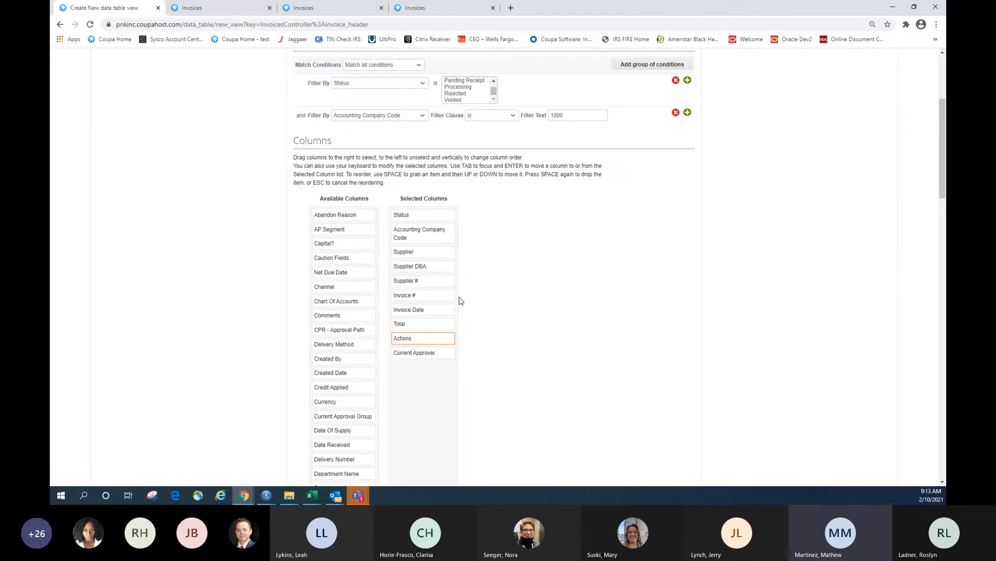
pyautogui.scroll(-1, 438, 330)
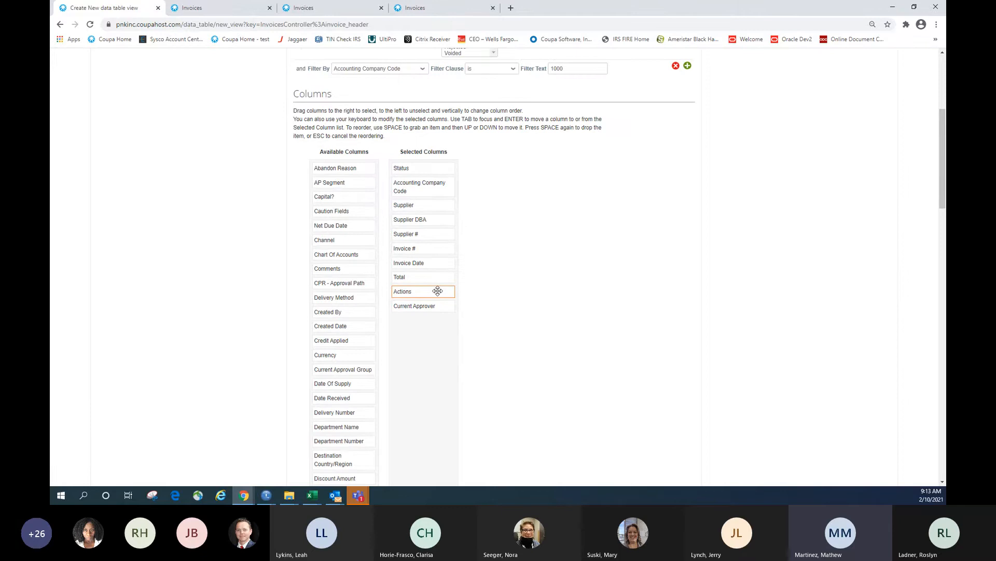
pyautogui.moveTo(438, 291); pyautogui.dragTo(358, 300)
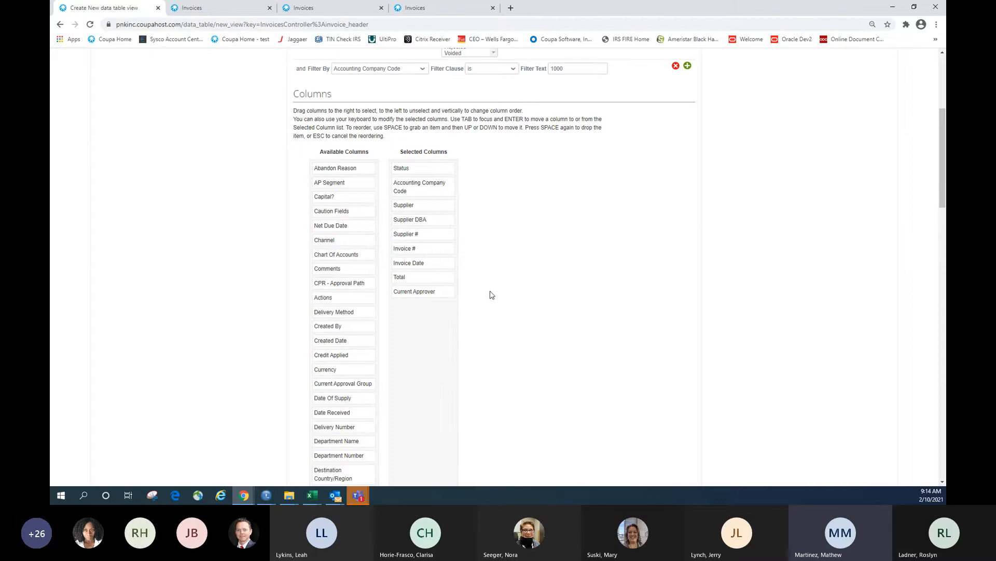
# Set the default sort to Total in descending order and save the view
pyautogui.scroll(-2, 450, 307)
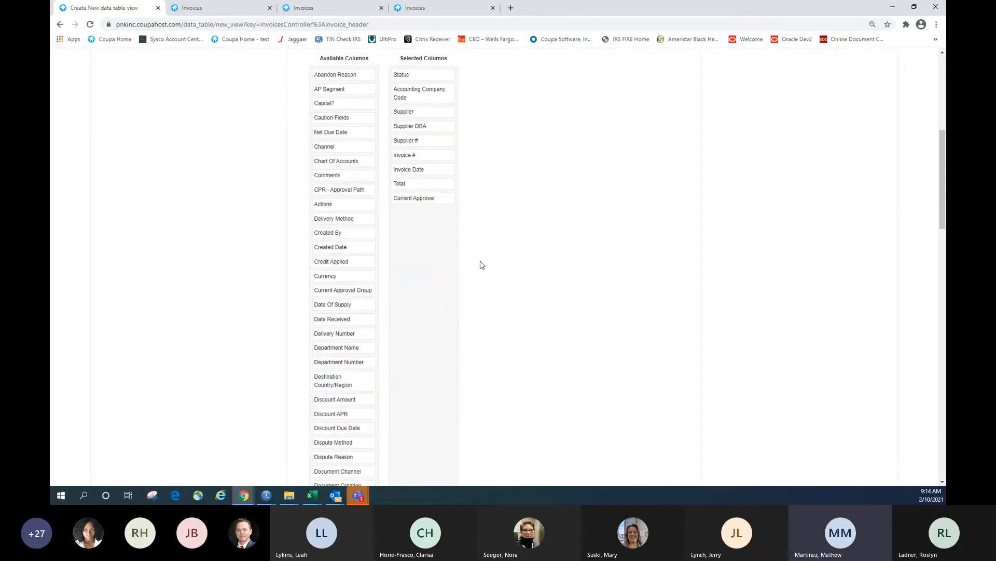
pyautogui.scroll(-12, 481, 268)
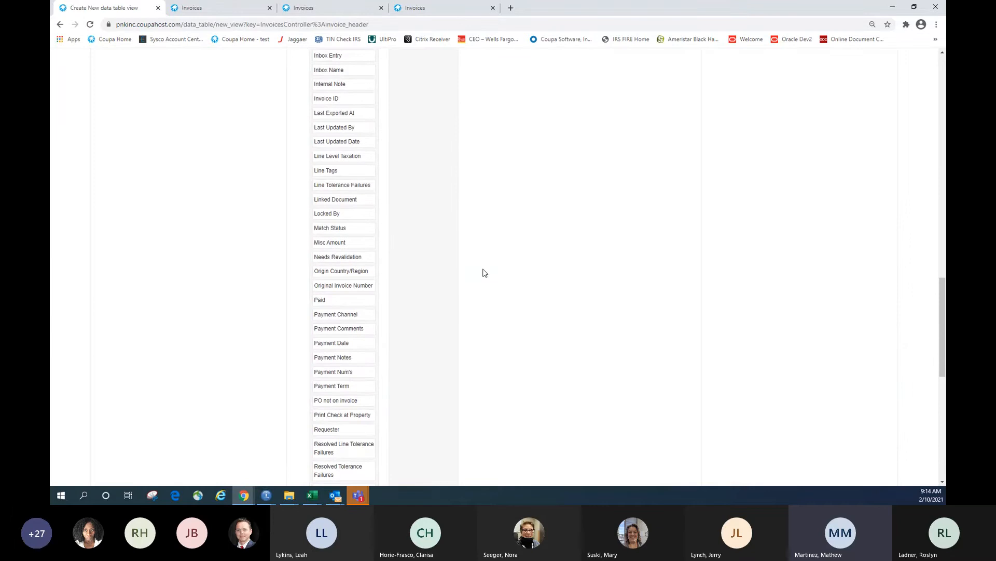
pyautogui.scroll(-8, 483, 272)
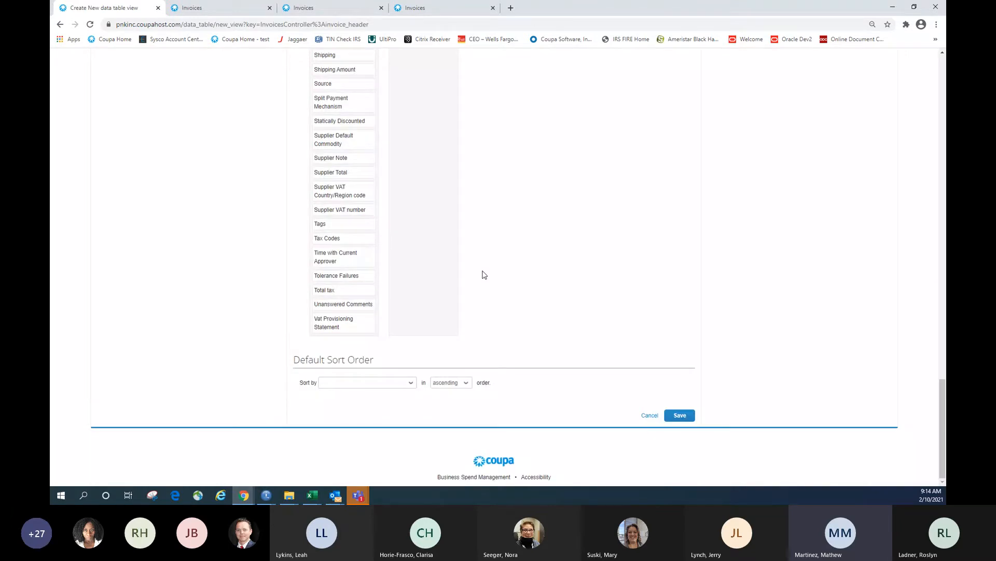
pyautogui.click(408, 383)
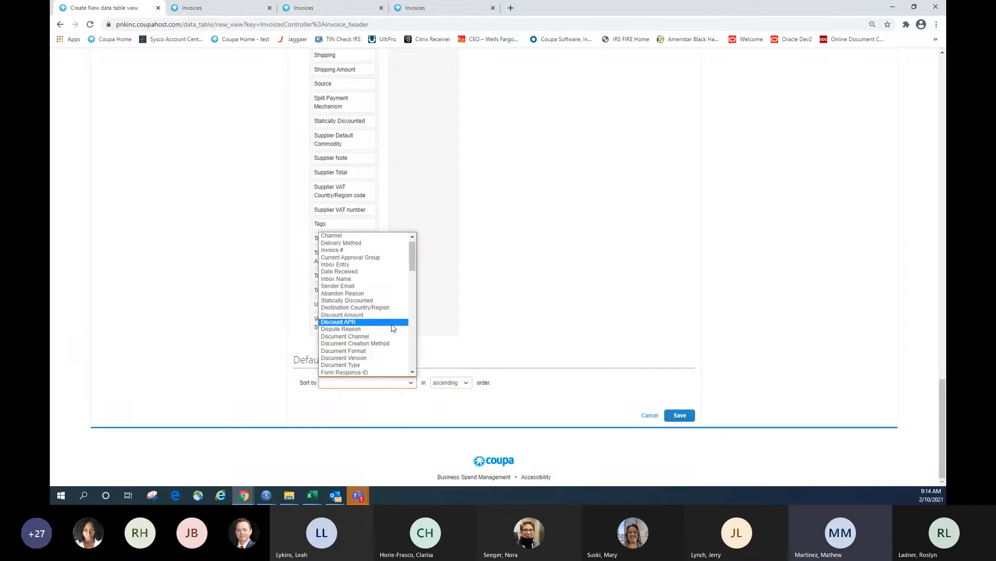
pyautogui.scroll(-4, 393, 322)
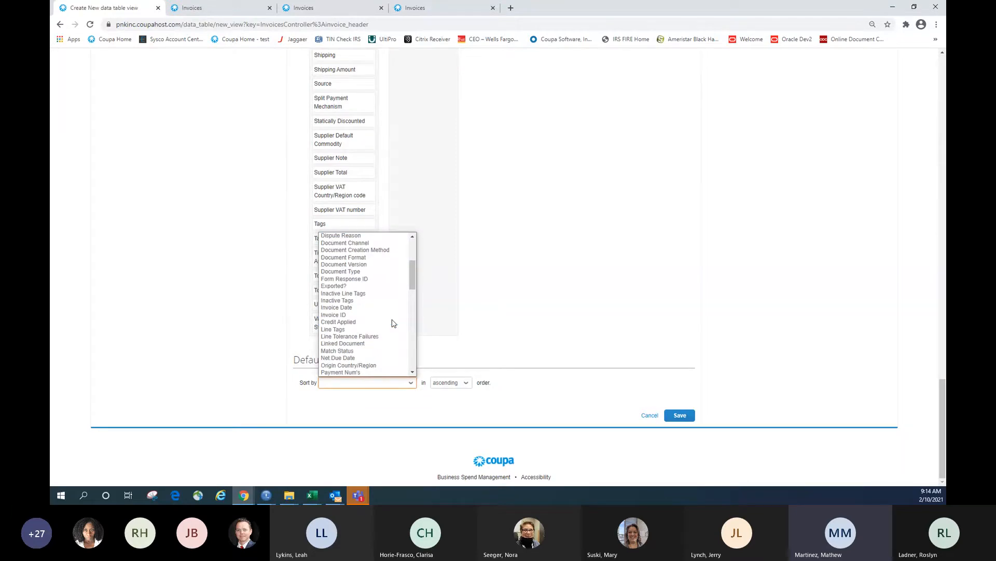
pyautogui.click(402, 308)
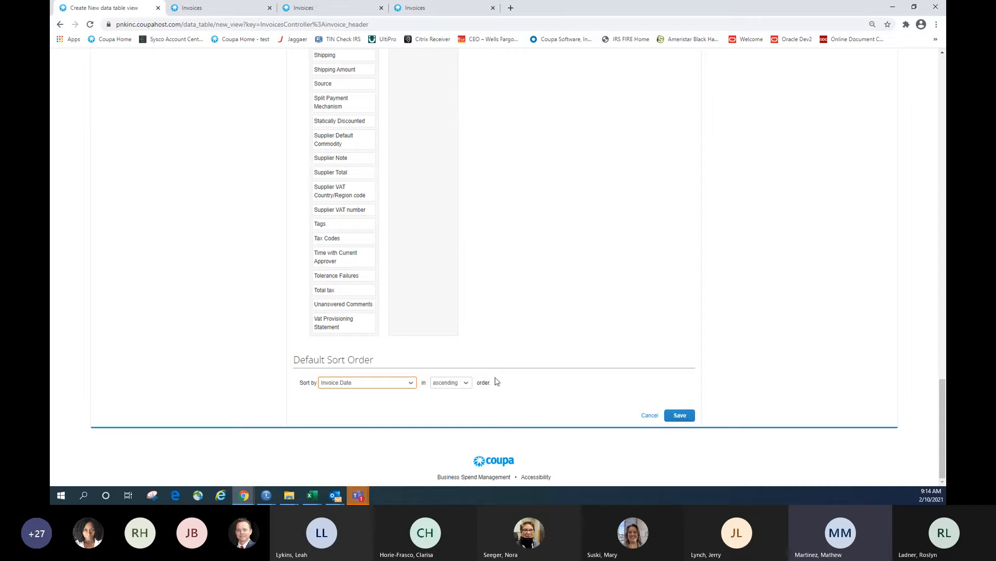
pyautogui.click(410, 382)
pyautogui.scroll(-5, 407, 363)
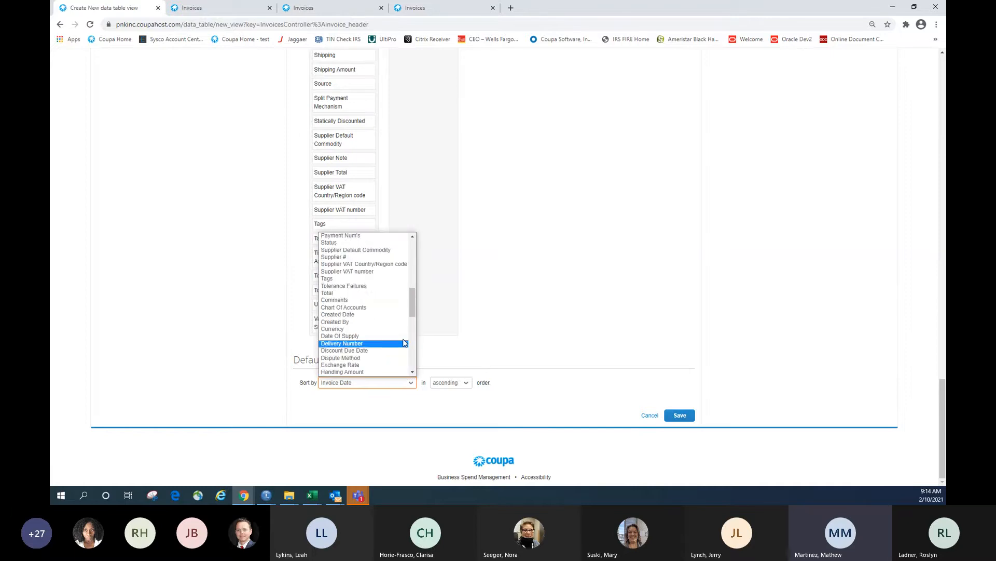
pyautogui.click(405, 294)
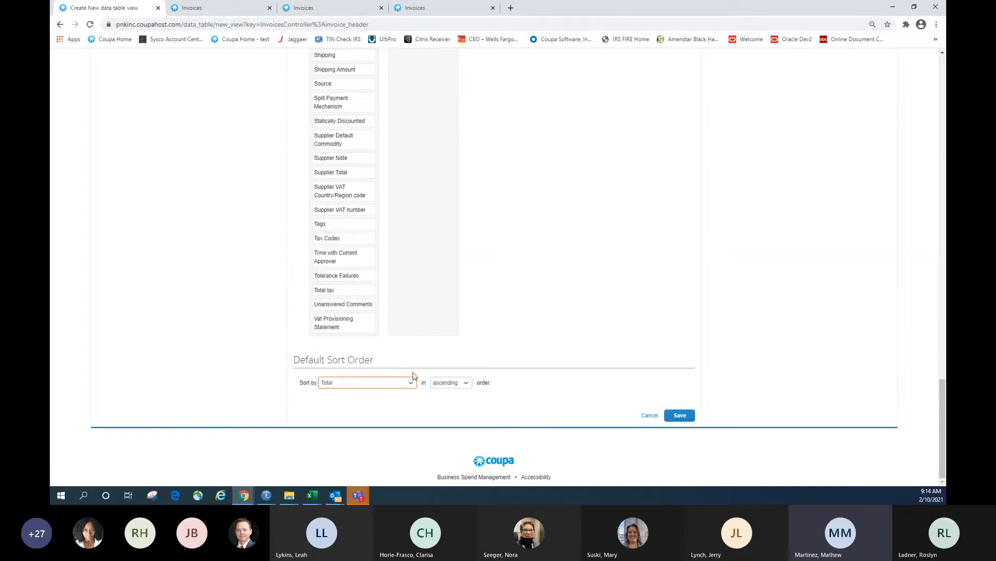
pyautogui.click(442, 383)
pyautogui.click(444, 399)
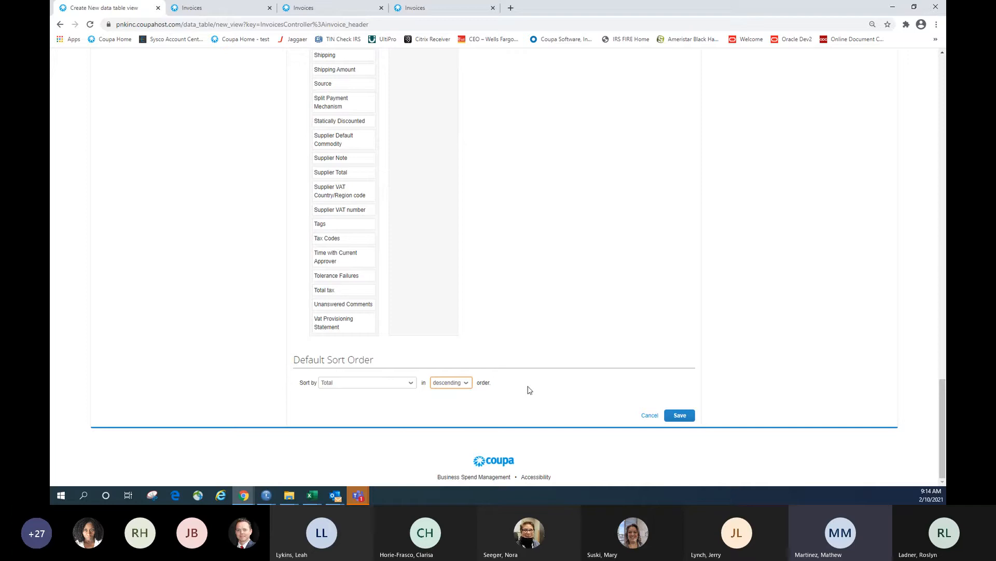
pyautogui.click(675, 418)
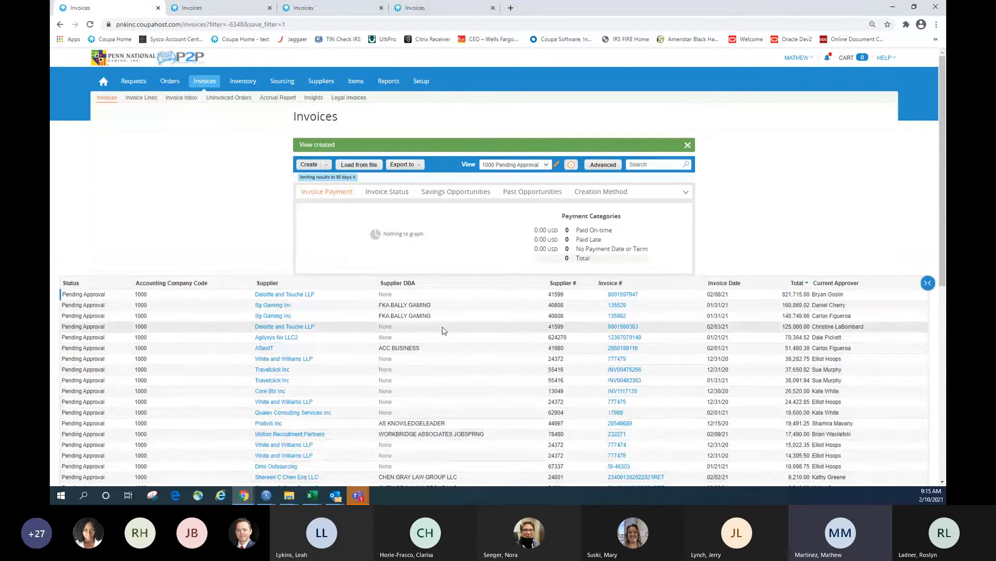
pyautogui.scroll(-3, 442, 330)
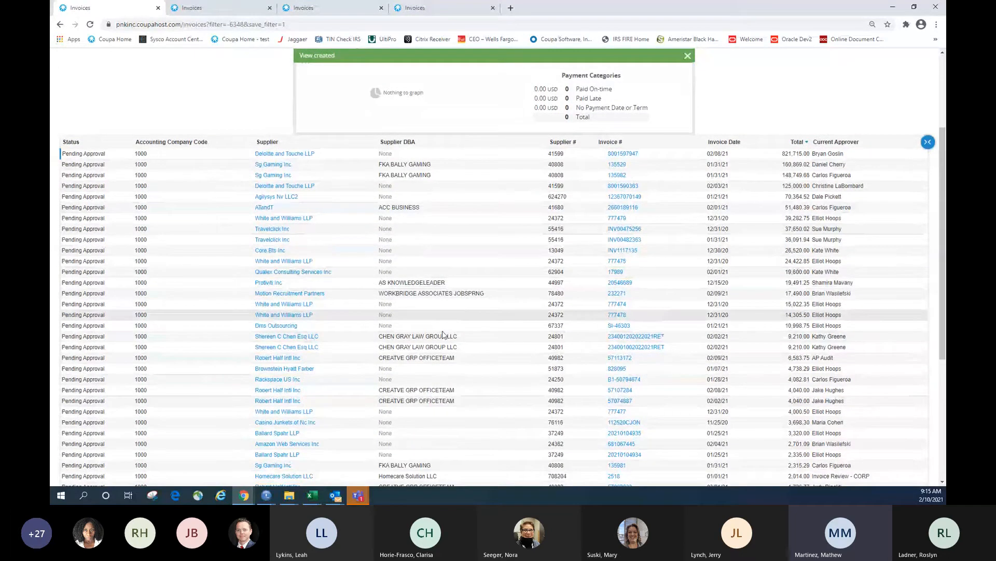
pyautogui.scroll(3, 442, 333)
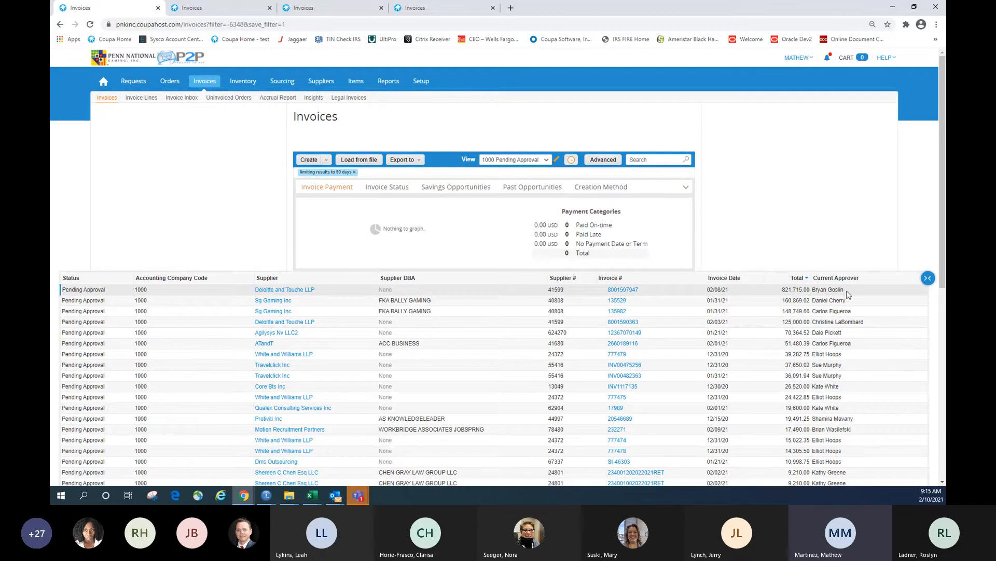
pyautogui.scroll(-5, 859, 373)
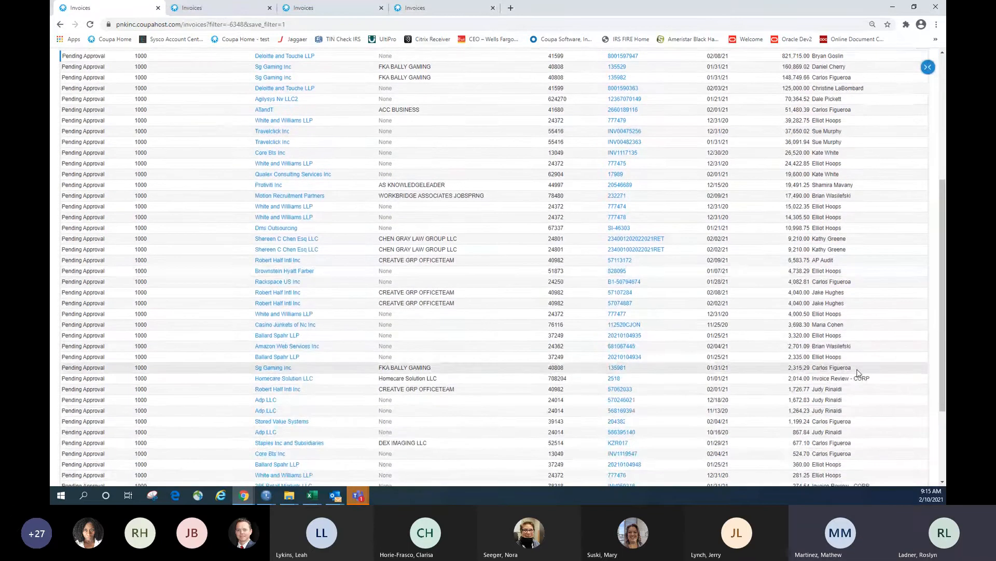
pyautogui.scroll(5, 859, 374)
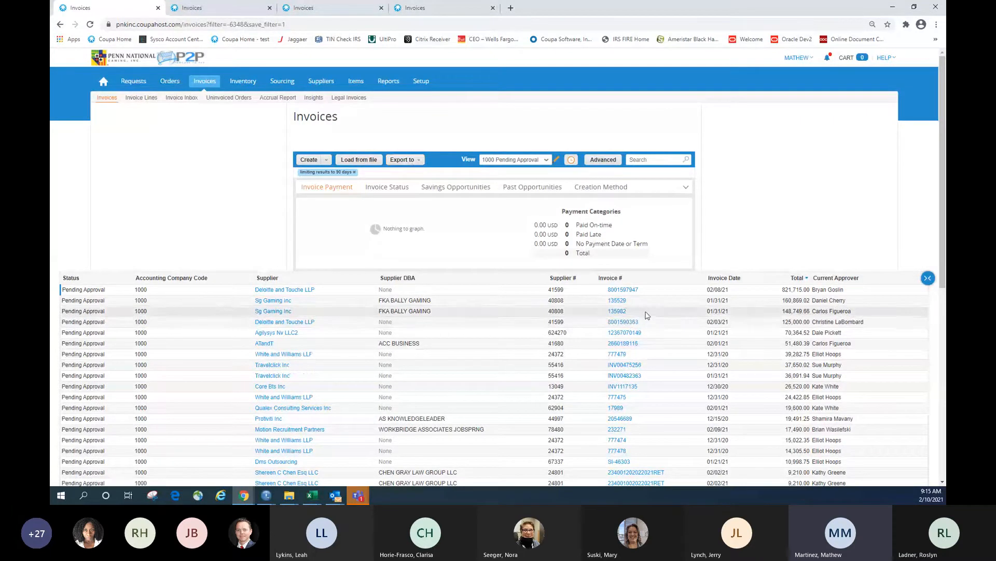
# Export the 1000 Pending Approval invoice list to Excel with its current columns
pyautogui.click(404, 159)
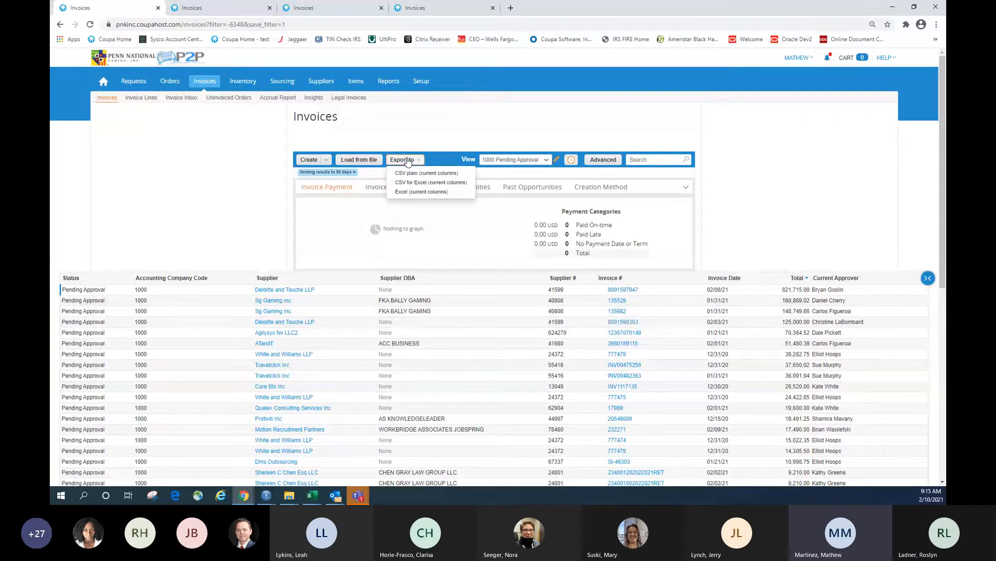
pyautogui.click(419, 192)
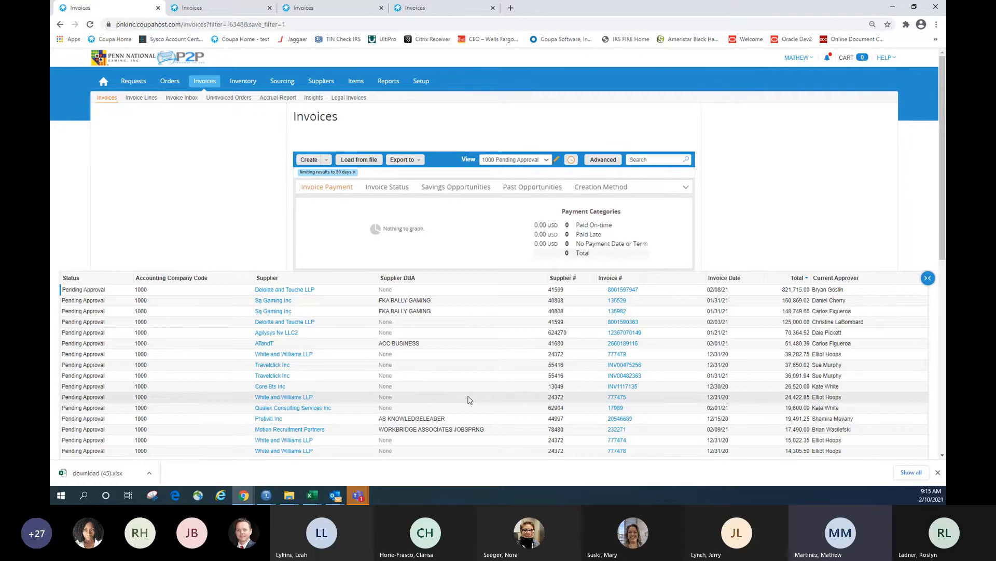
# Open the invoice_header_list.zip attachment from the Coupa Invoices report e-mail
pyautogui.moveTo(335, 495)
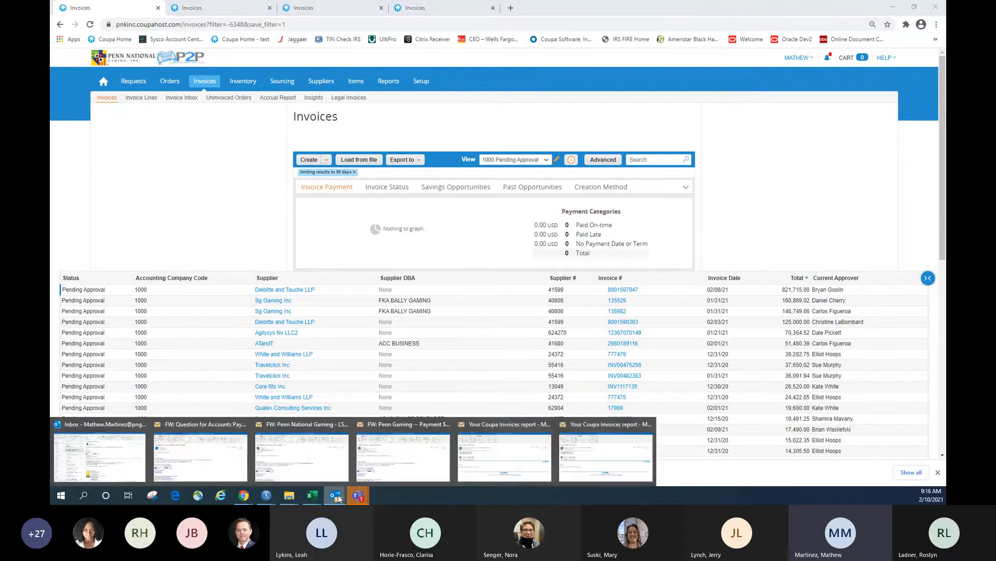
pyautogui.click(572, 455)
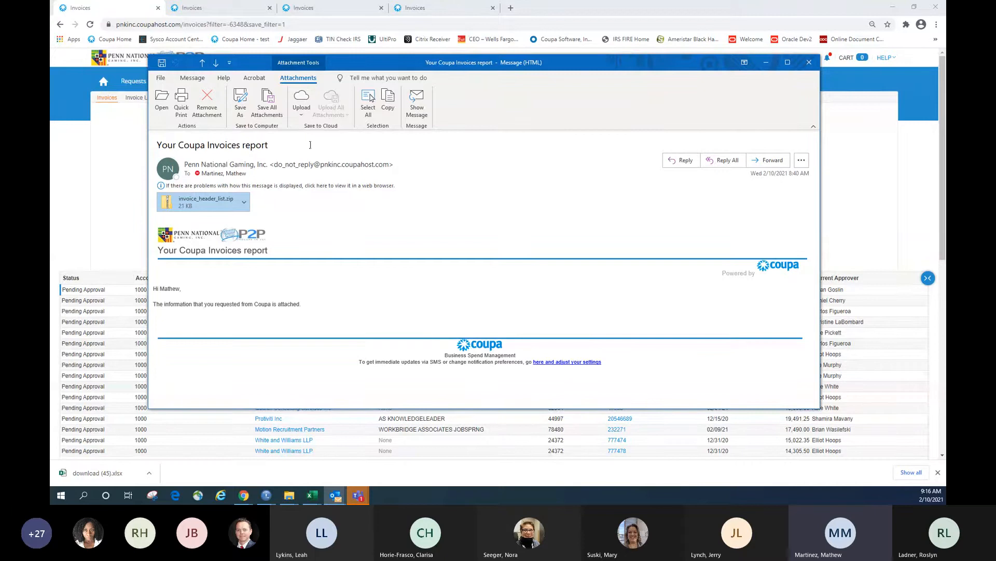
pyautogui.doubleClick(213, 203)
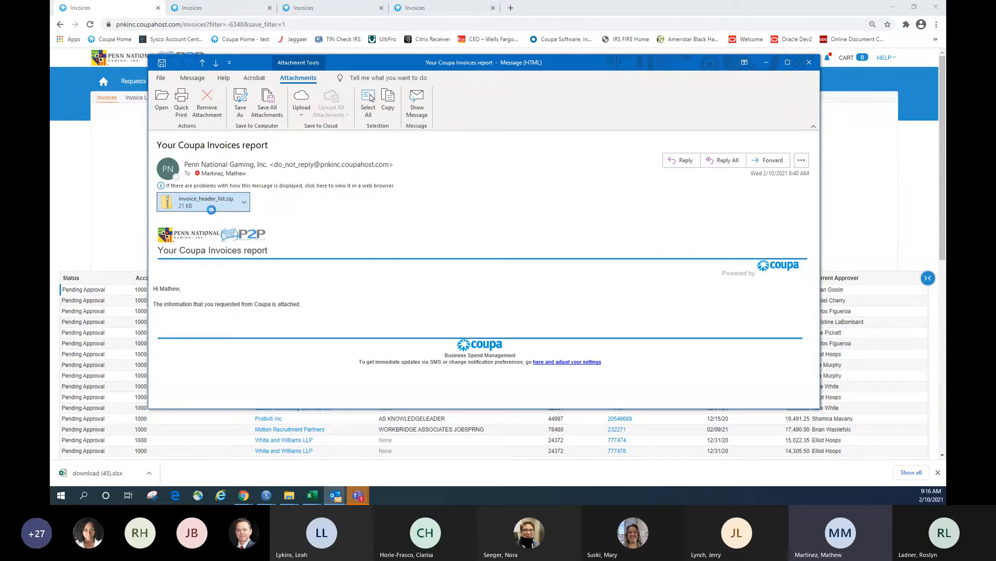
pyautogui.click(434, 257)
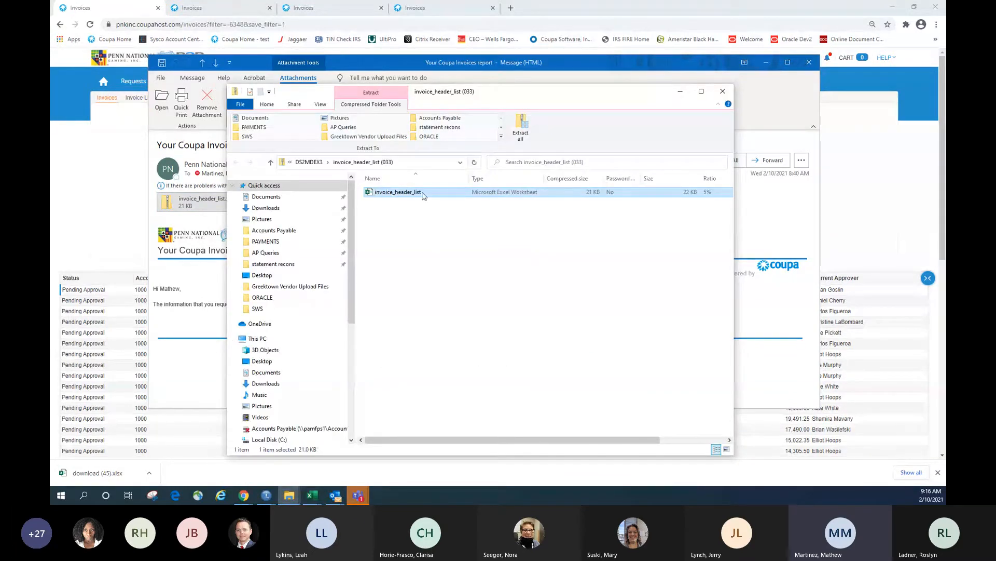
# Close the unzipped folder, view the invoice_header_list workbook, then minimize it
pyautogui.click(681, 92)
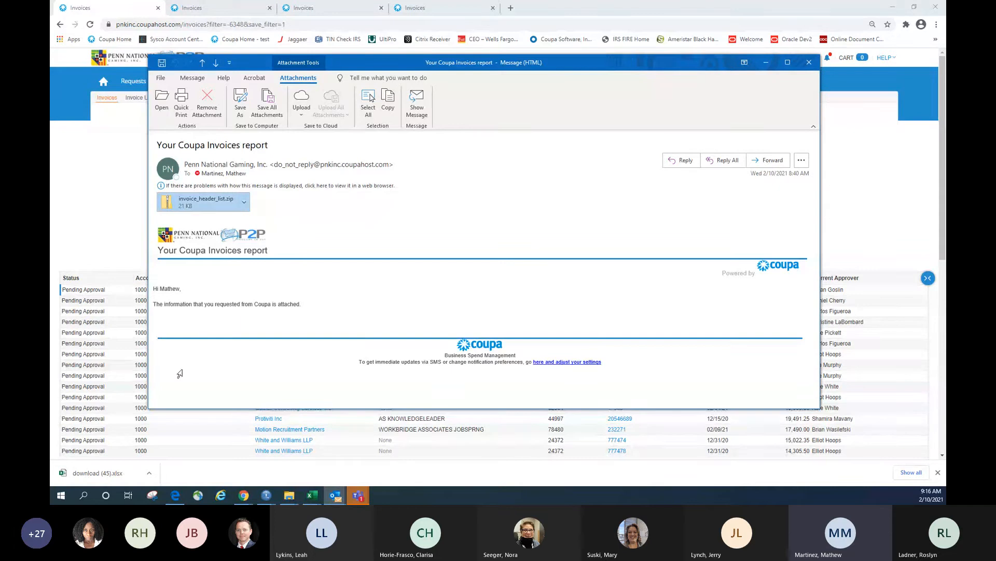
pyautogui.moveTo(320, 495)
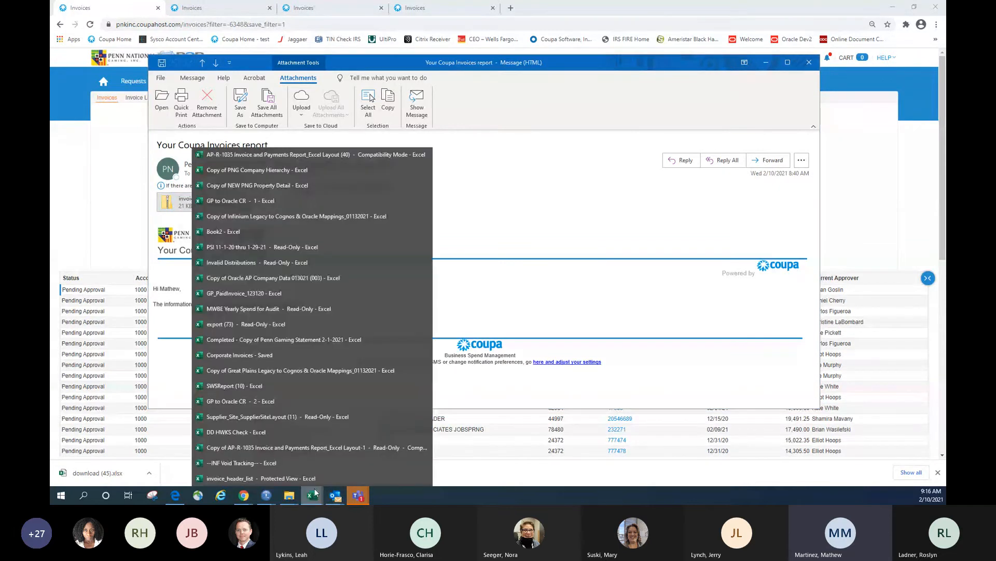
pyautogui.click(312, 479)
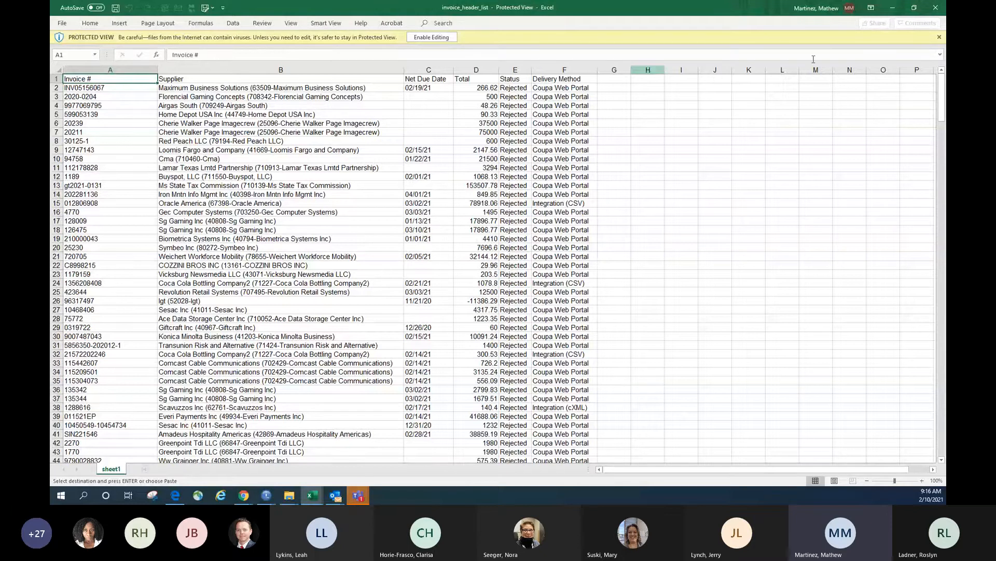
pyautogui.click(899, 11)
# Return to Coupa and open download (45).xlsx from Chrome's download bar
pyautogui.click(766, 64)
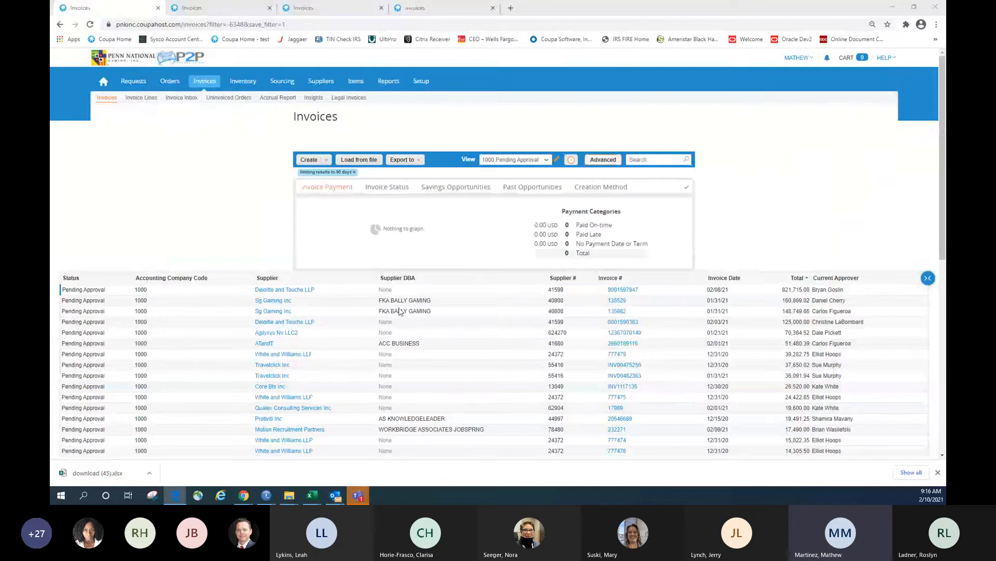
pyautogui.scroll(-3, 230, 330)
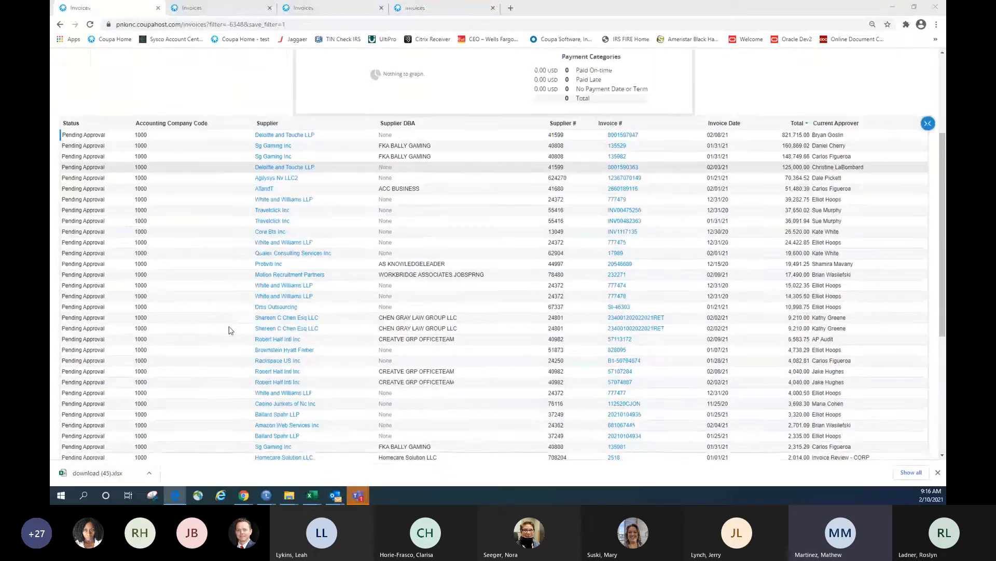
pyautogui.scroll(-5, 230, 330)
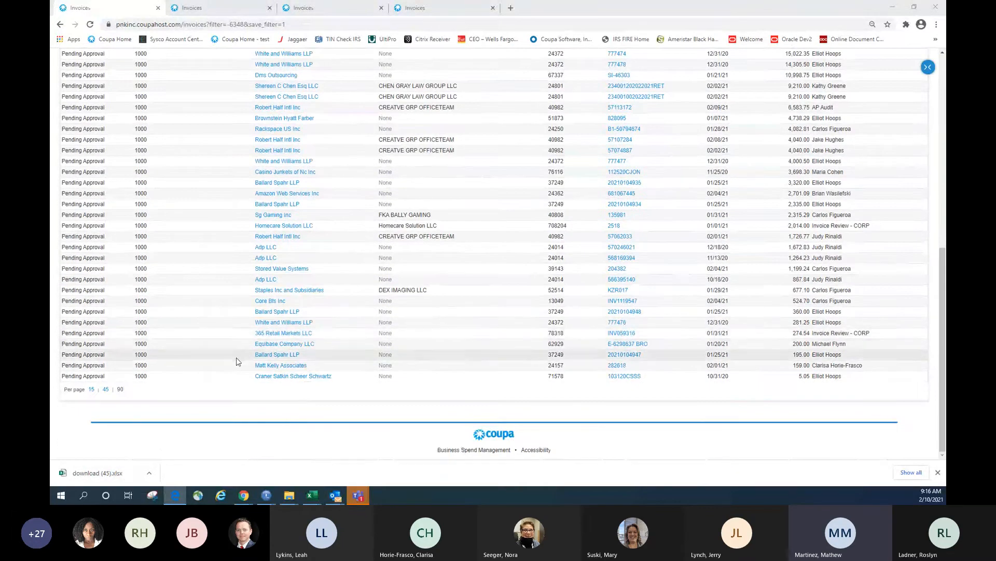
pyautogui.scroll(8, 236, 361)
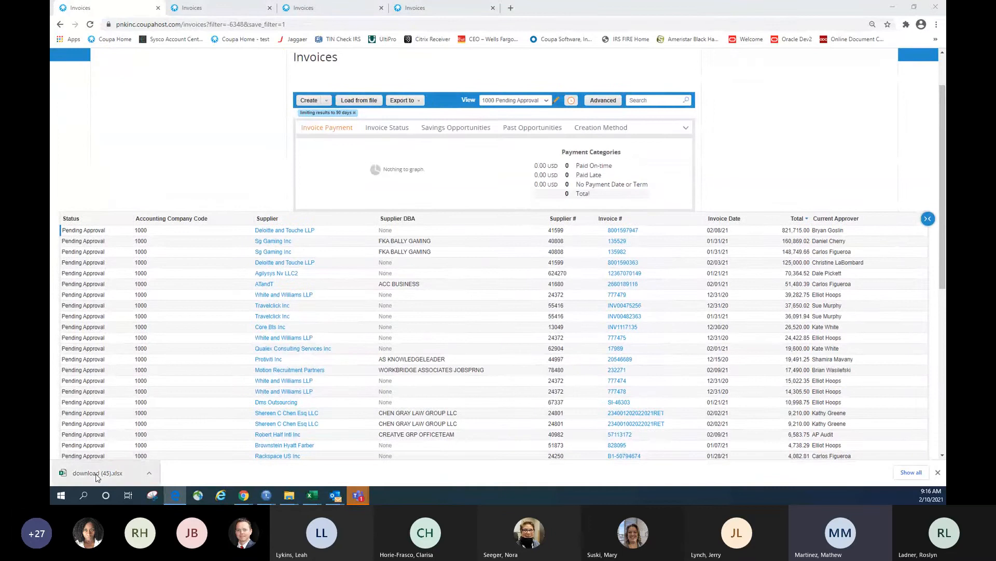
pyautogui.click(96, 473)
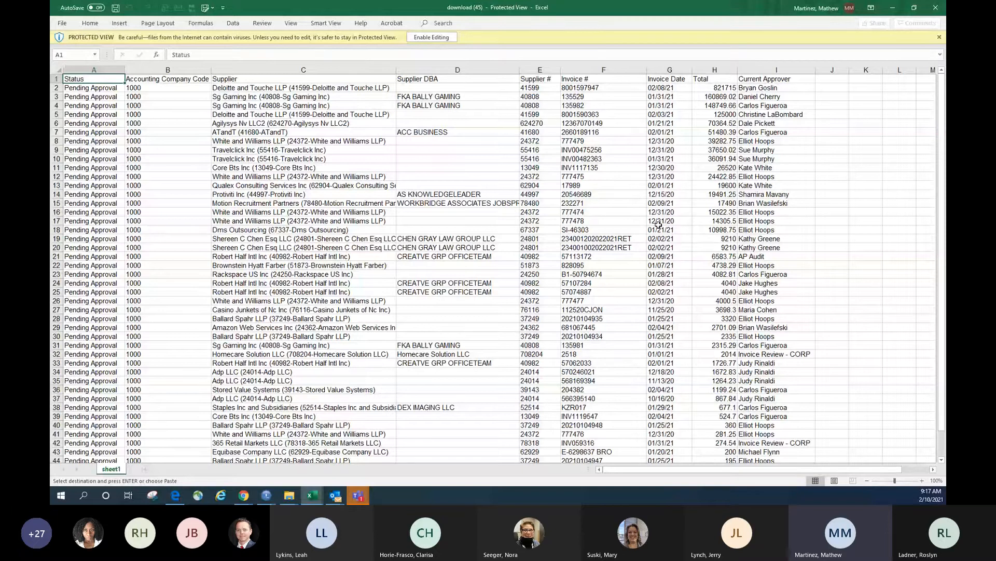
# Enable editing and format the Total column (H) as Accounting, showing values like $821,715.00
pyautogui.click(424, 39)
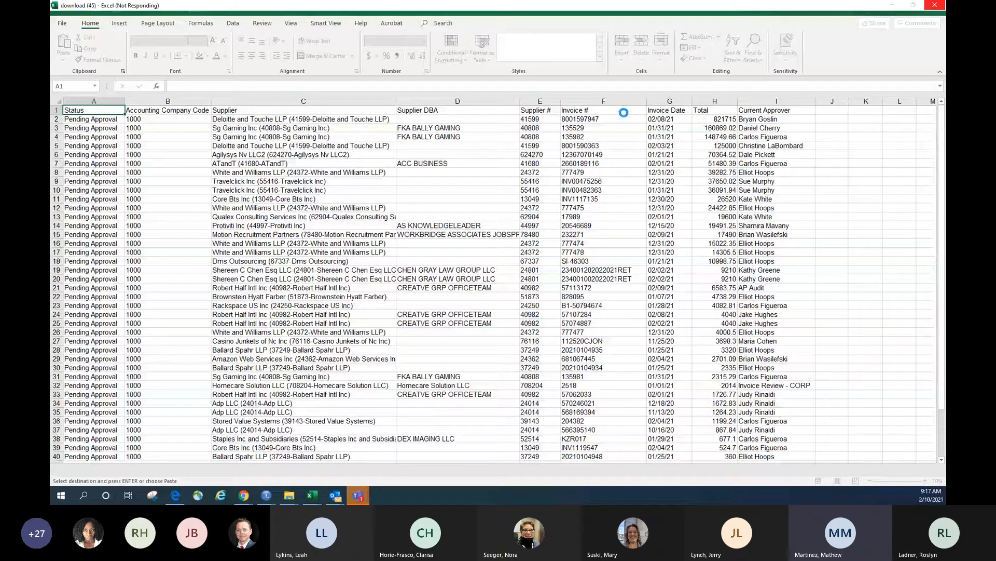
pyautogui.click(715, 102)
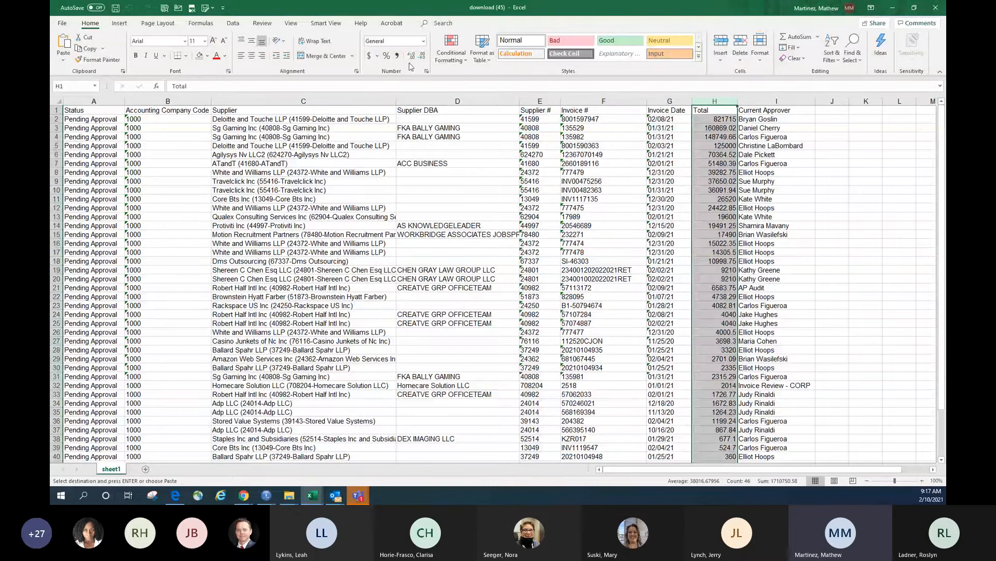
pyautogui.click(369, 56)
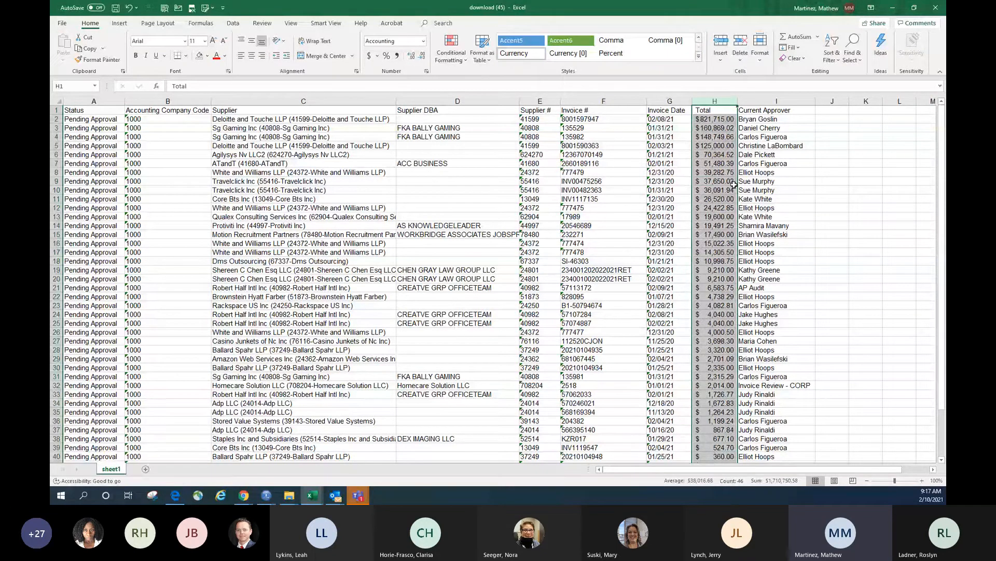
pyautogui.click(715, 181)
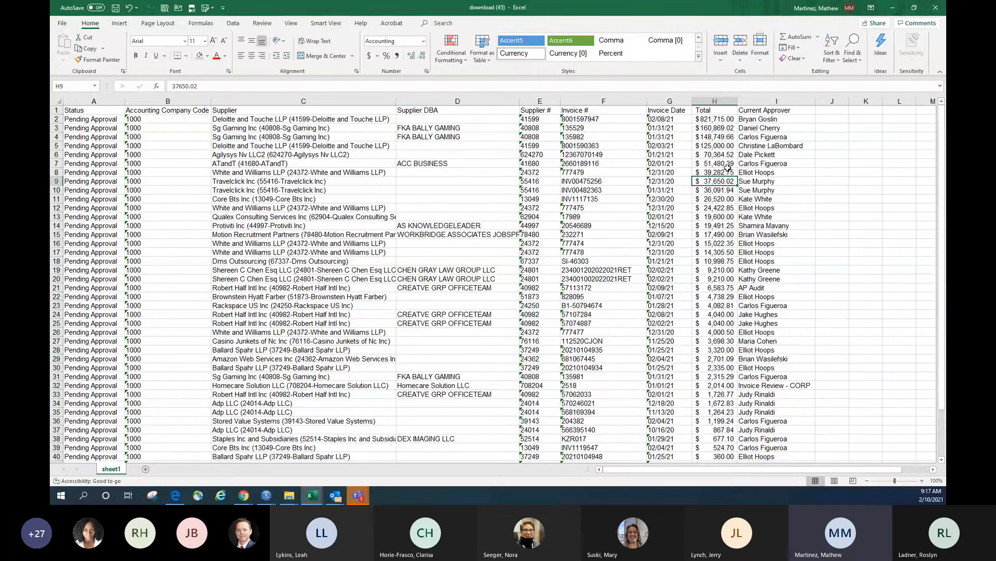
pyautogui.click(768, 110)
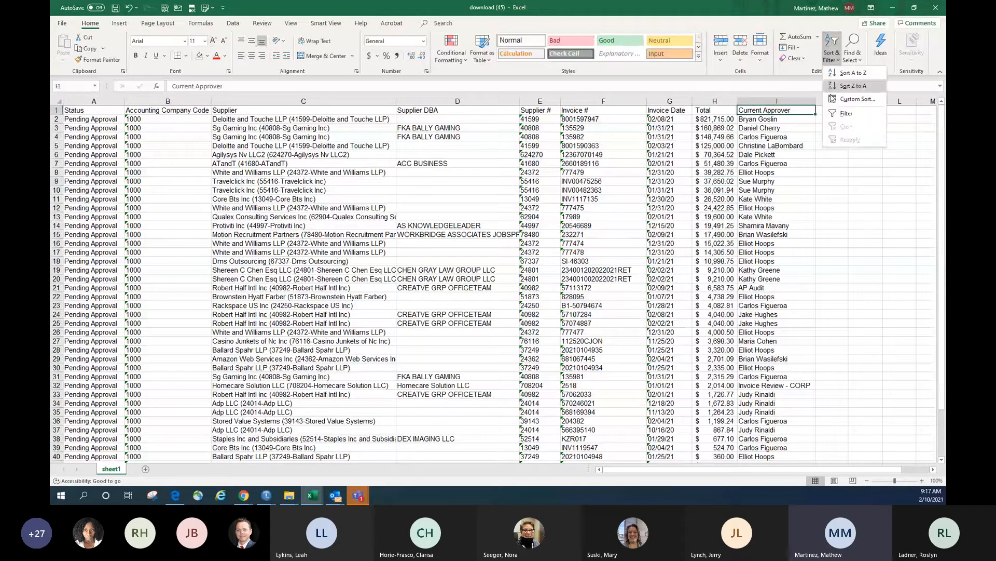
# Turn on column filters and filter Current Approver to AP Audit only
pyautogui.hotkey('ctrl', 'shift', 'l')
pyautogui.click(810, 110)
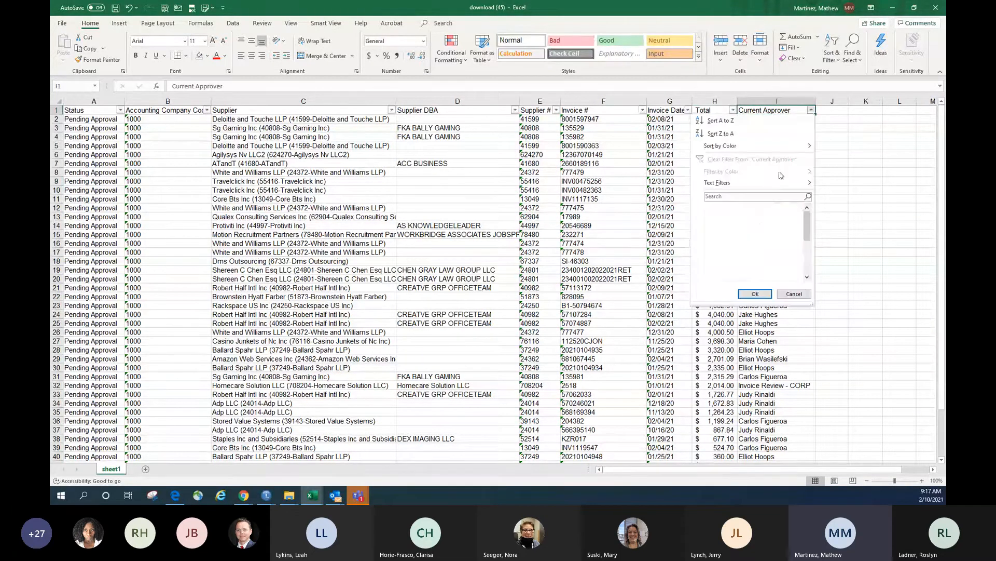
pyautogui.click(731, 208)
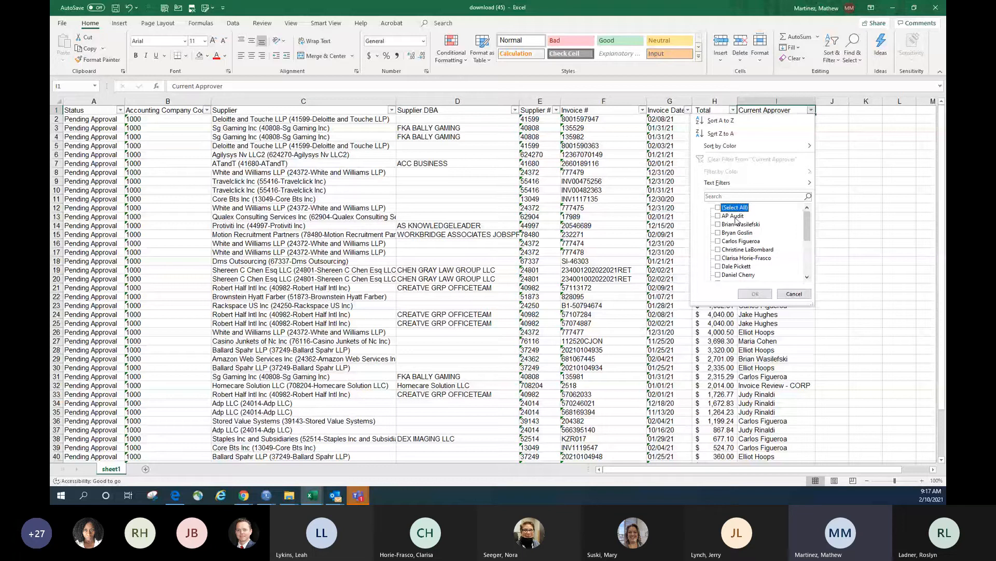
pyautogui.click(719, 216)
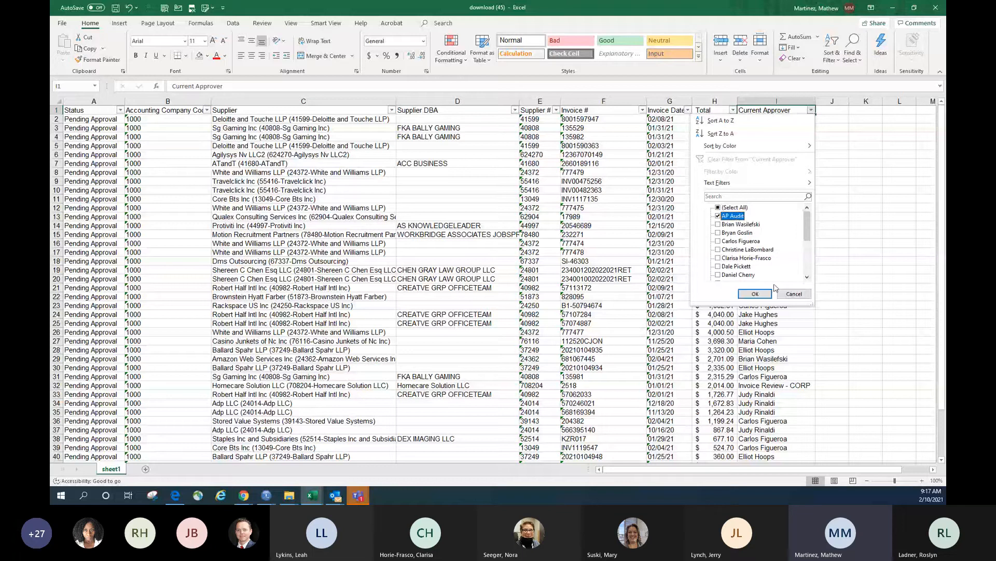
pyautogui.click(762, 293)
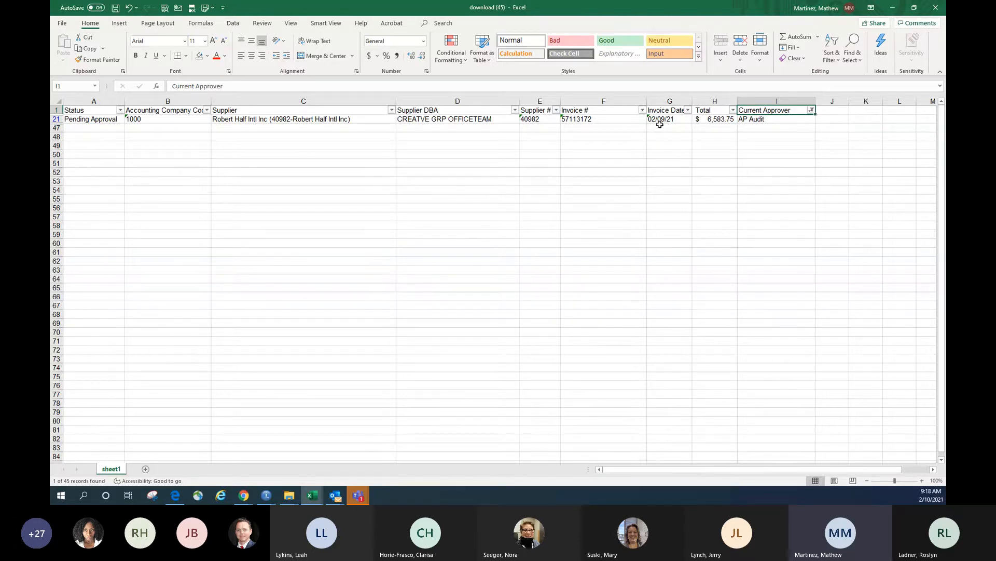
# Switch the Current Approver filter to a different single approver, leaving 7 of 45 invoices
pyautogui.click(812, 110)
pyautogui.click(739, 215)
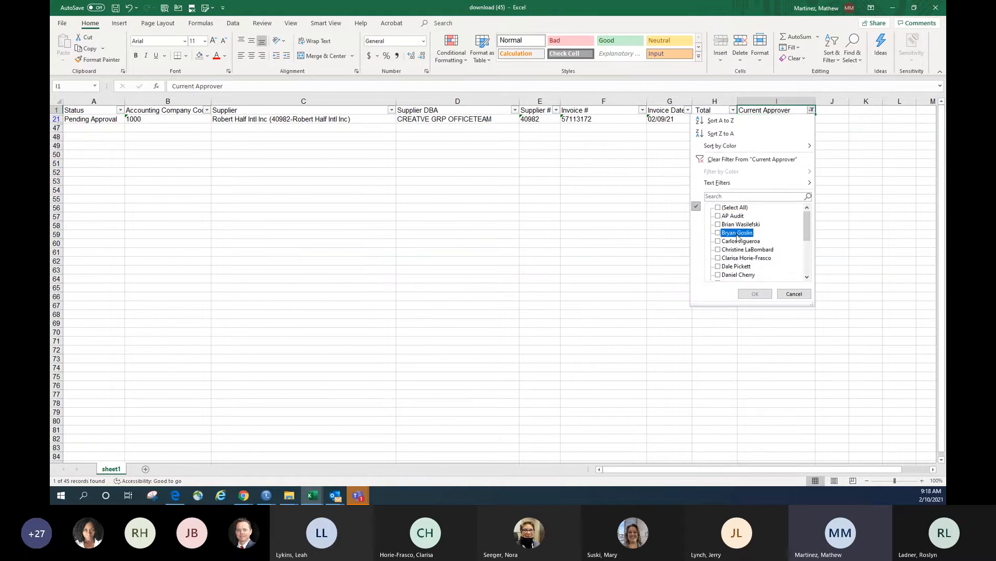
pyautogui.click(732, 233)
pyautogui.click(732, 232)
pyautogui.click(732, 241)
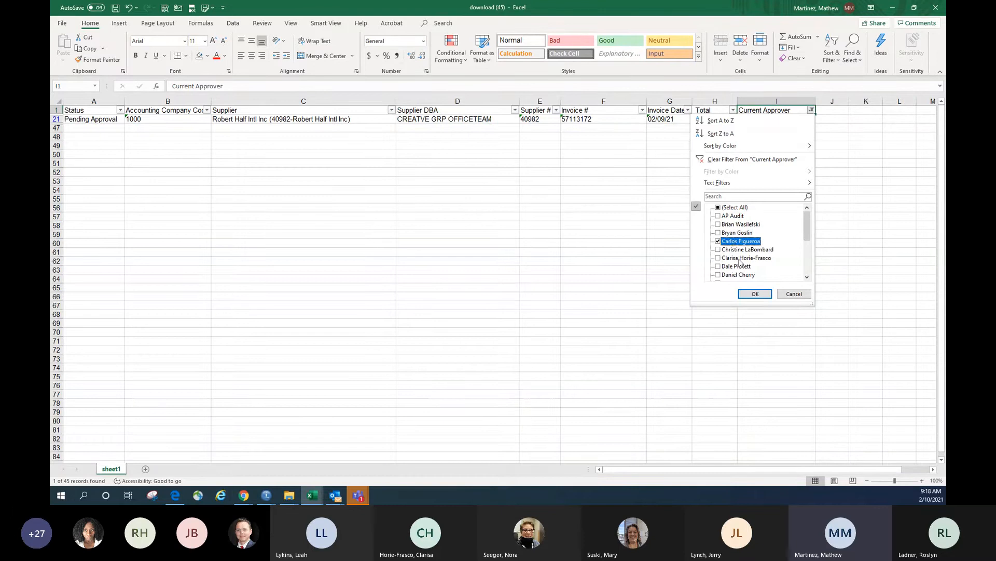
pyautogui.click(755, 294)
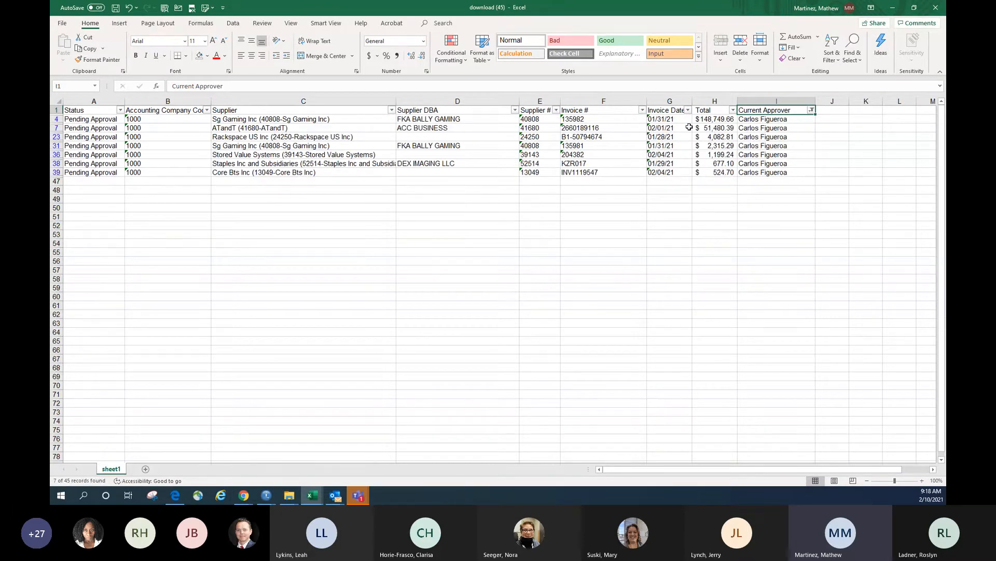
# Review the filtered rows' invoice dates, supplier DBA and approver cells
pyautogui.click(669, 118)
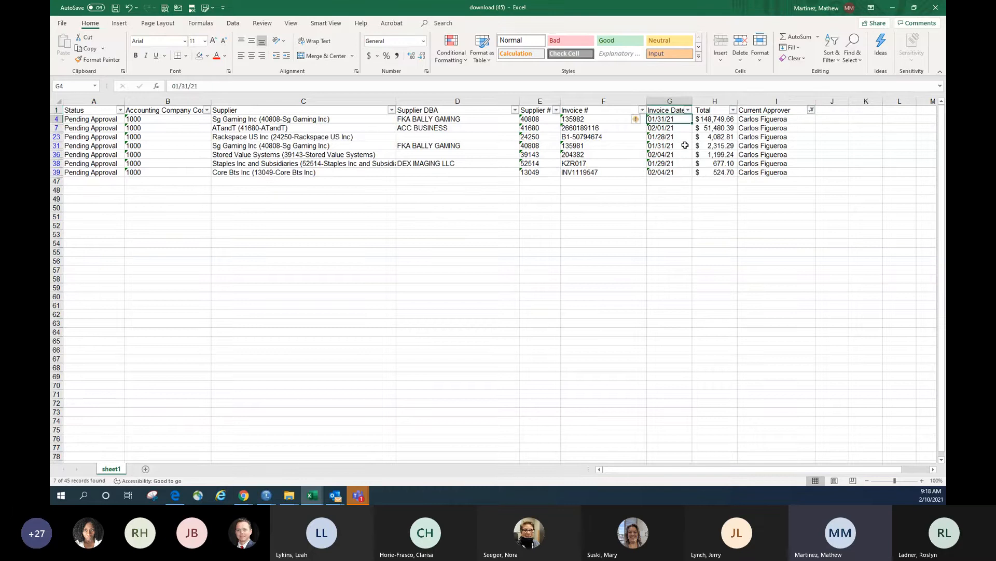
pyautogui.click(685, 136)
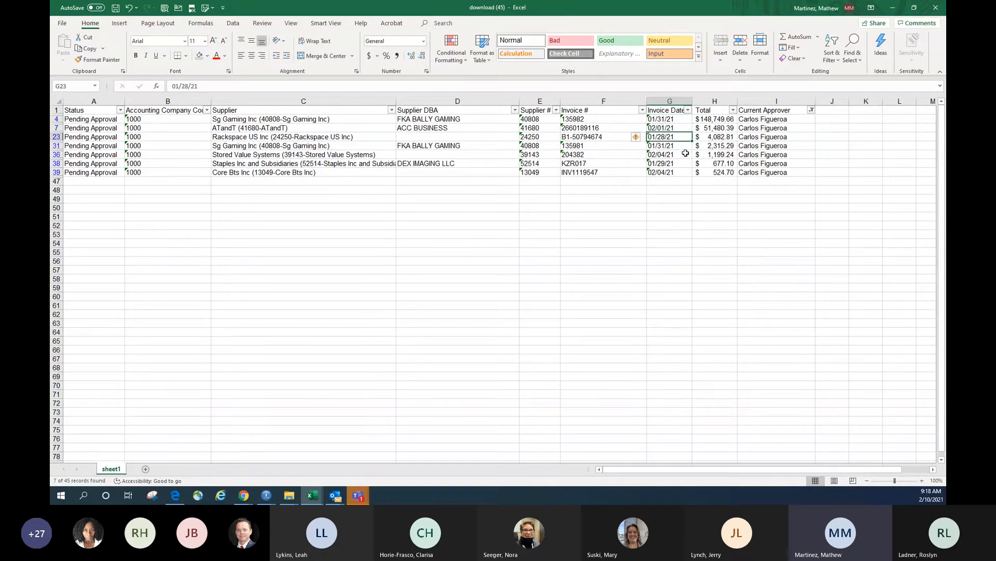
pyautogui.click(679, 119)
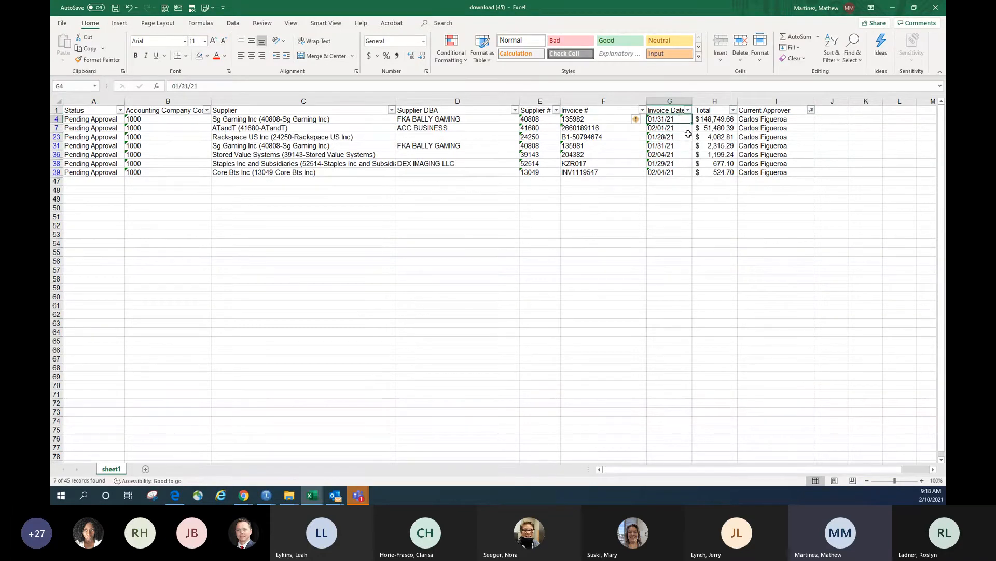
pyautogui.click(509, 120)
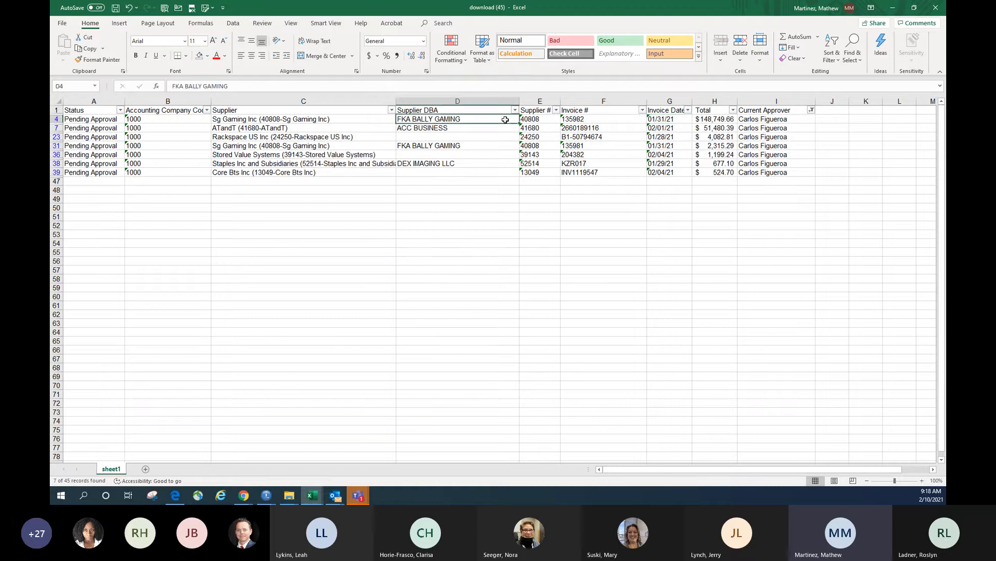
pyautogui.click(675, 120)
pyautogui.click(673, 129)
pyautogui.click(675, 138)
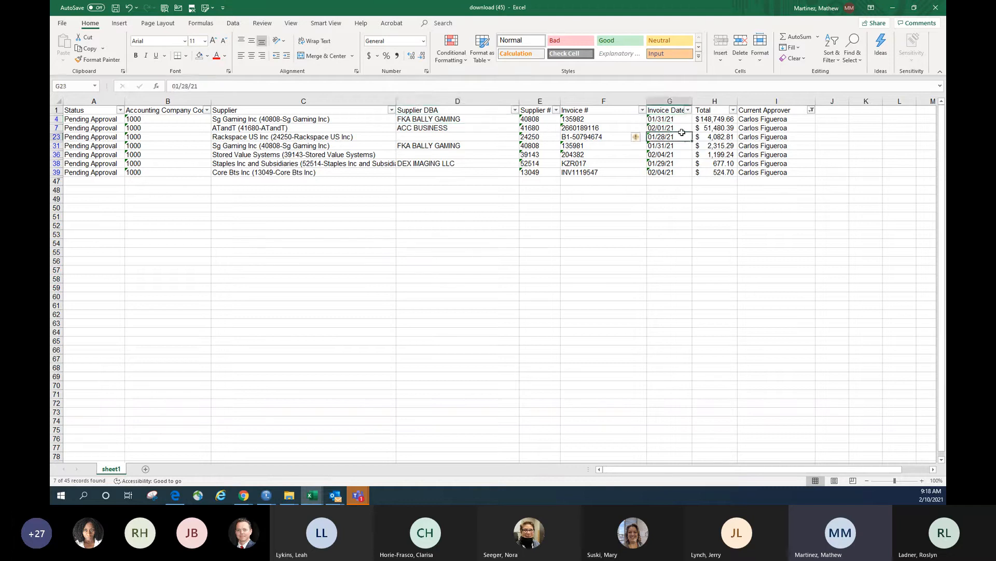
pyautogui.click(678, 119)
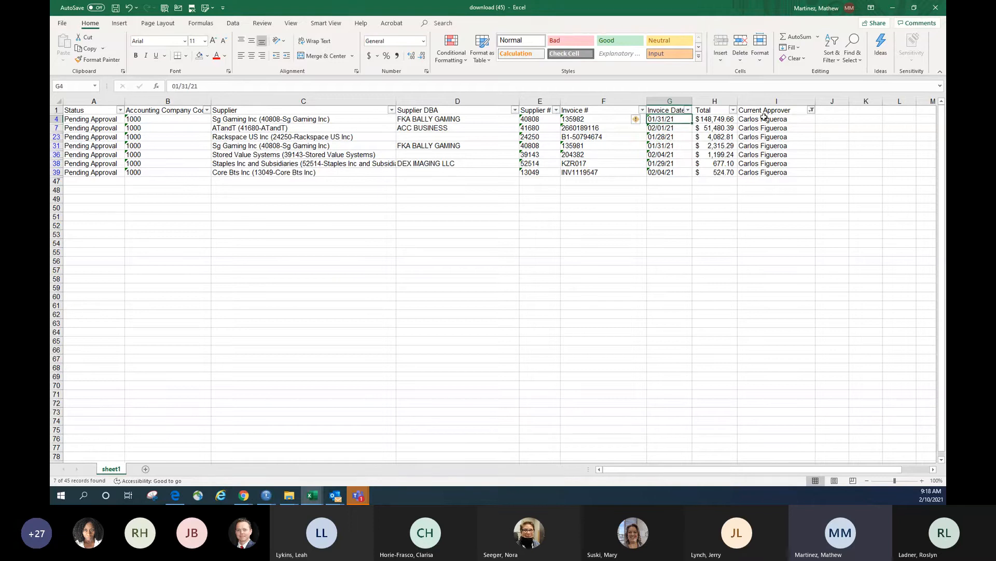
pyautogui.moveTo(766, 137); pyautogui.dragTo(767, 163)
pyautogui.click(768, 148)
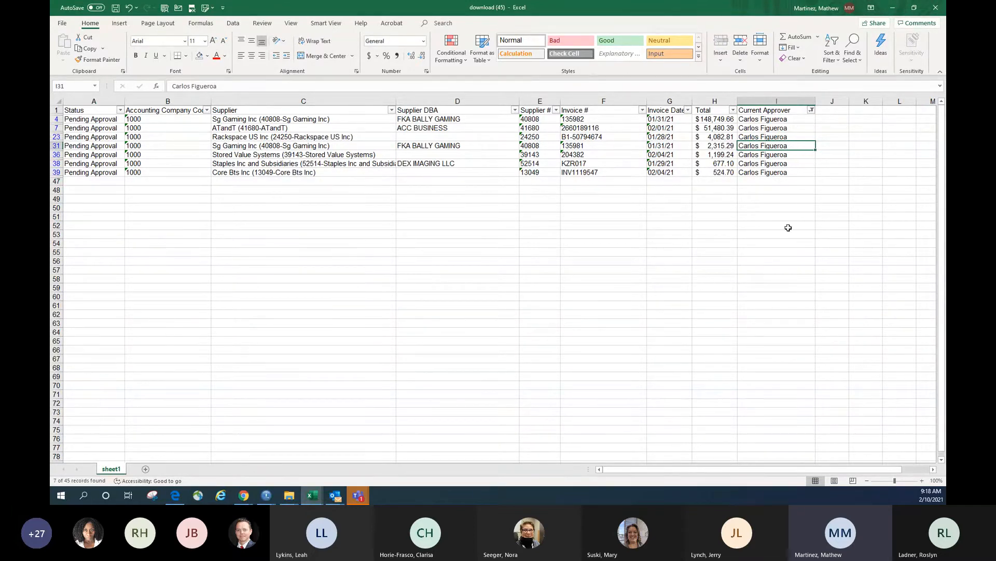
# Minimize both Excel workbooks to bring back Coupa's 1000 Pending Approval invoice view
pyautogui.click(893, 11)
pyautogui.click(893, 10)
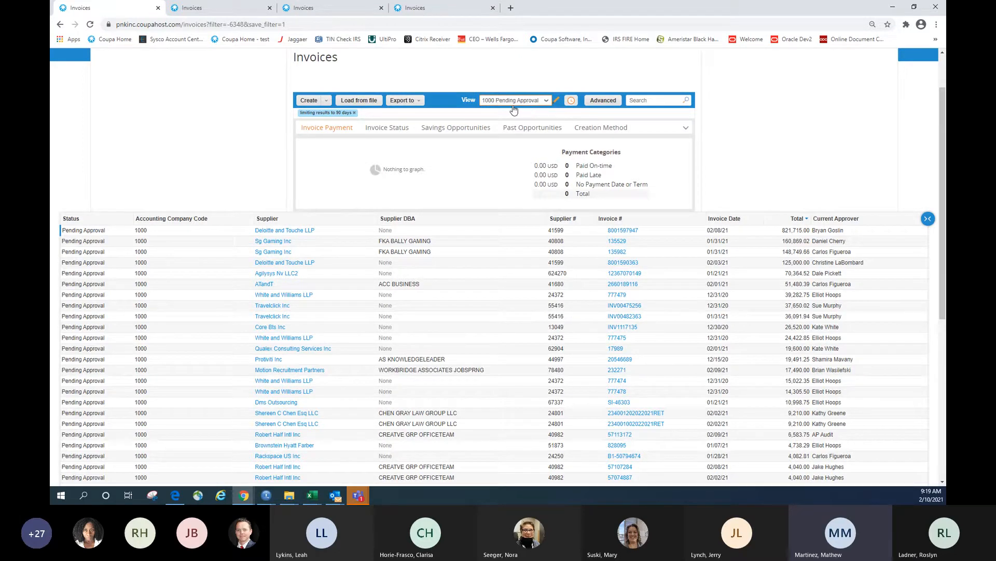
# Rename the view to '1000 Pending Receipt' and set its status filter to Pending Receipt
pyautogui.click(556, 101)
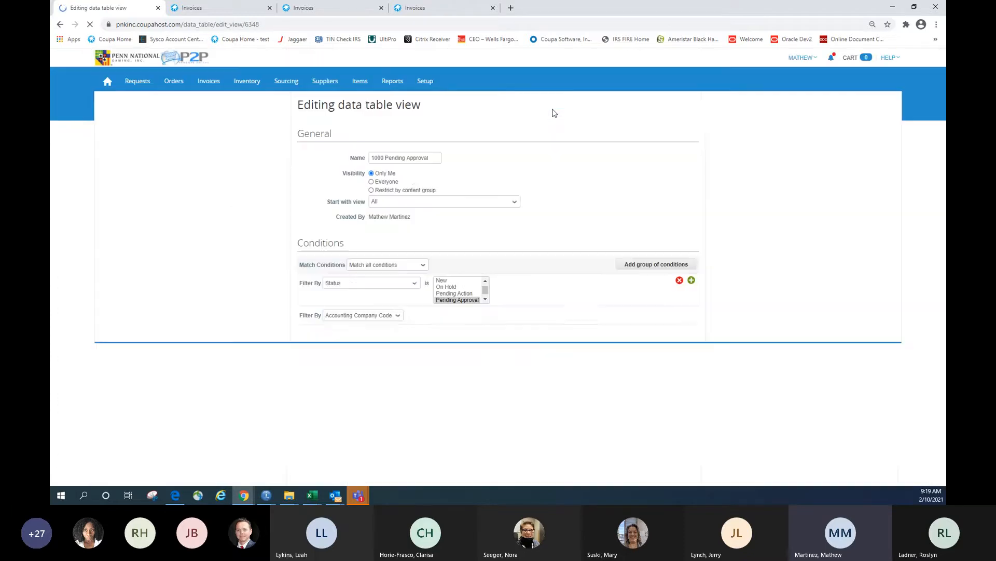
pyautogui.doubleClick(403, 159)
pyautogui.write('Re')
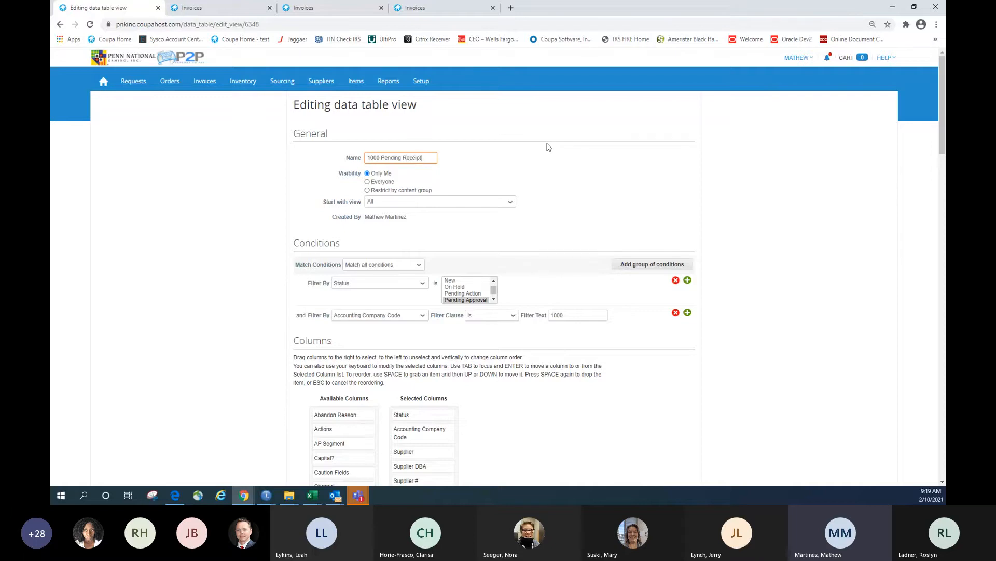
pyautogui.write('ceipt')
pyautogui.scroll(-1, 527, 171)
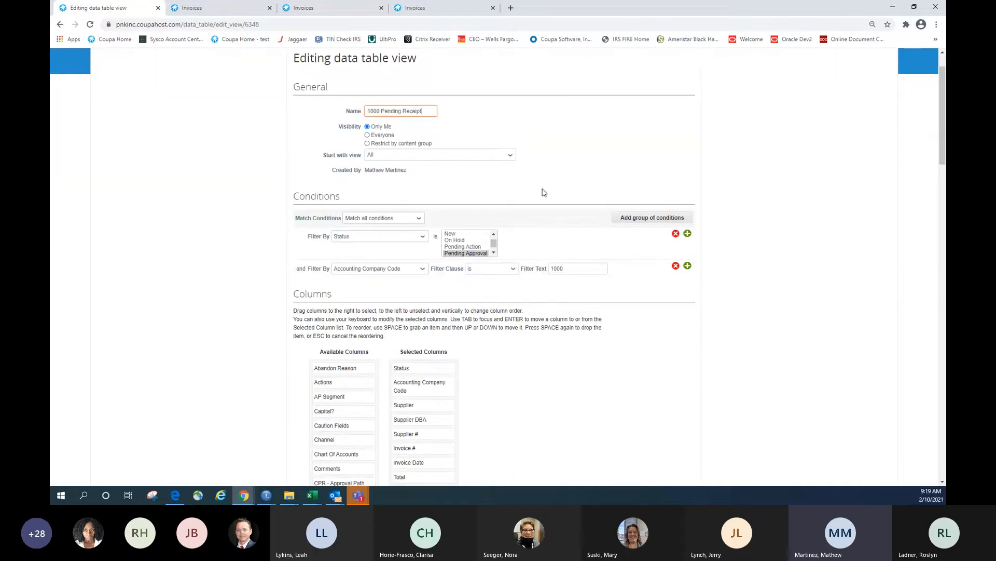
pyautogui.click(494, 250)
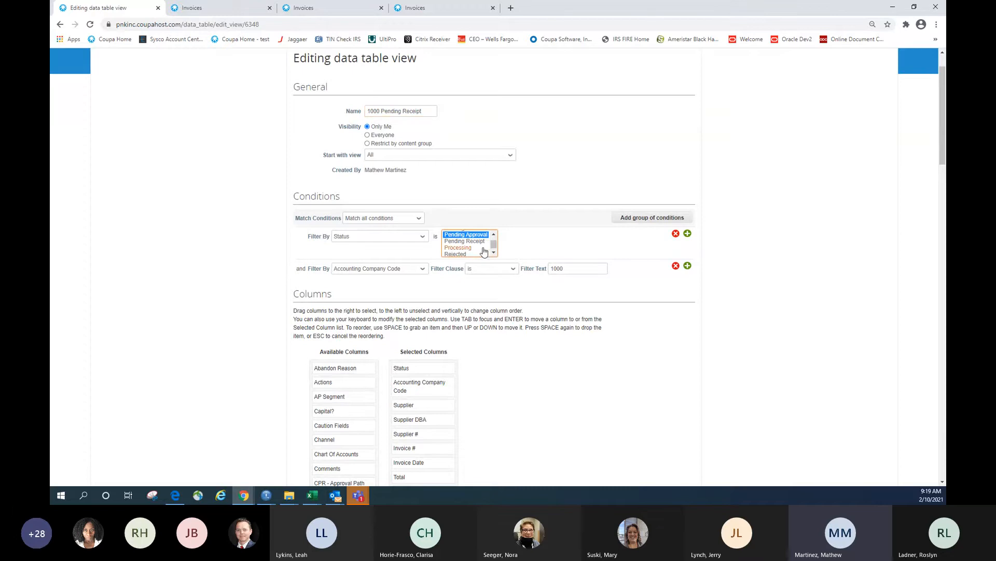
pyautogui.click(481, 242)
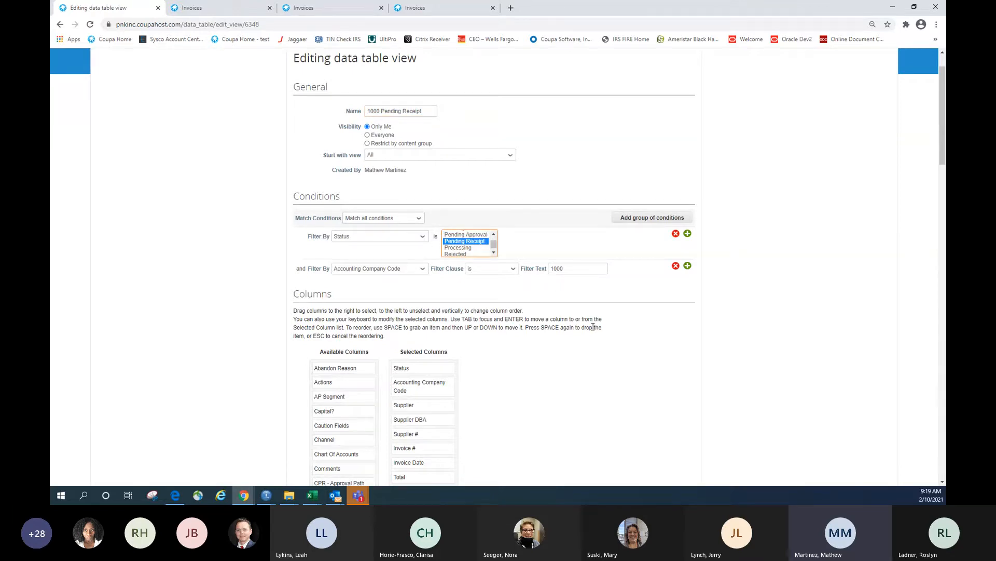
# Replace the Current Approver column with Requester and save as a new view
pyautogui.scroll(-3, 594, 323)
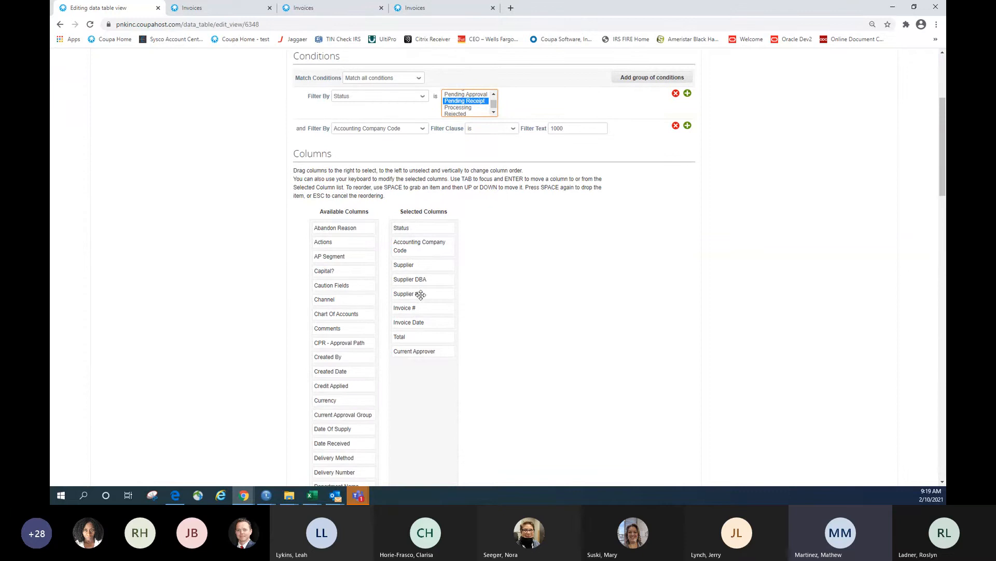
pyautogui.scroll(-1, 481, 327)
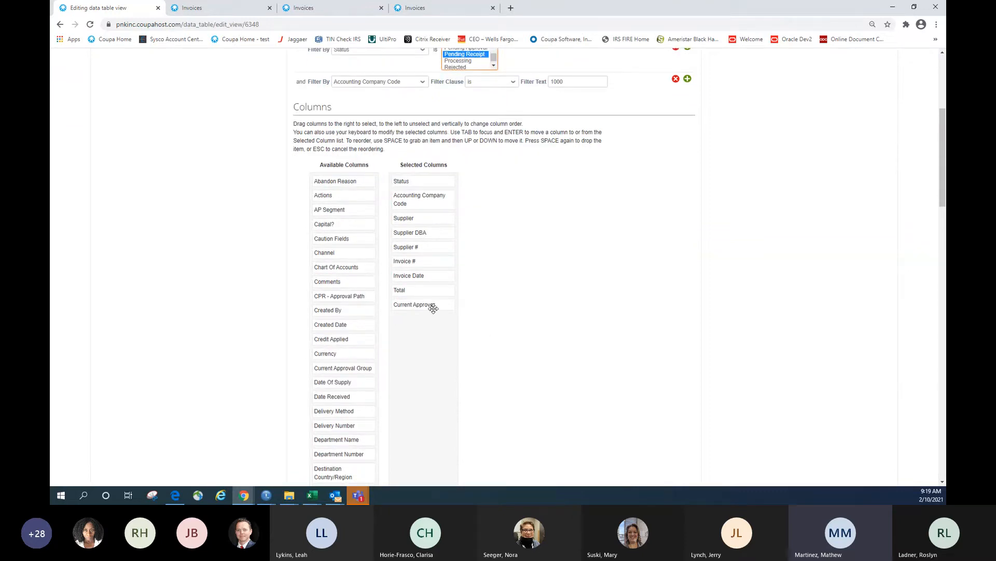
pyautogui.moveTo(438, 307); pyautogui.dragTo(363, 324)
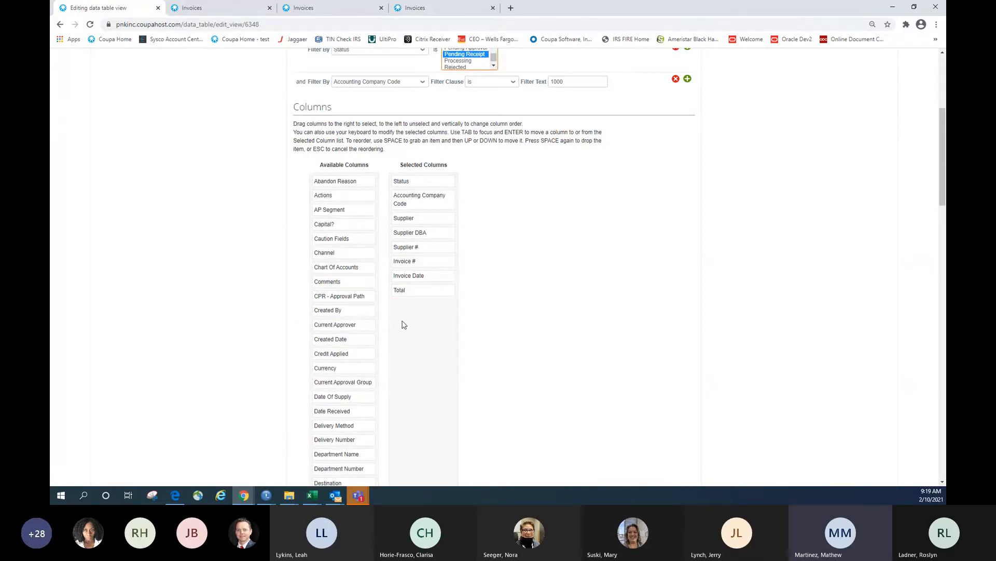
pyautogui.scroll(-3, 386, 363)
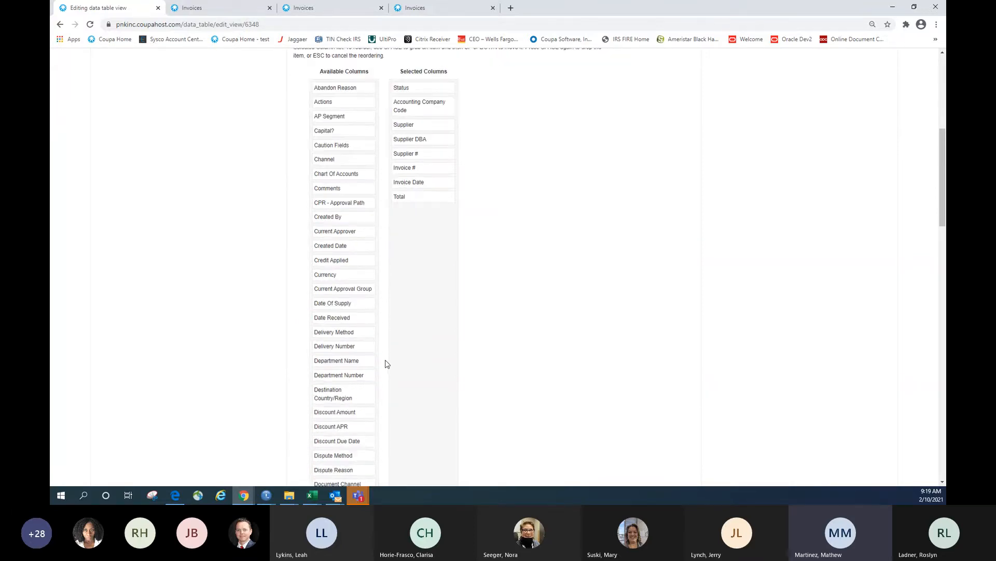
pyautogui.scroll(-5, 385, 363)
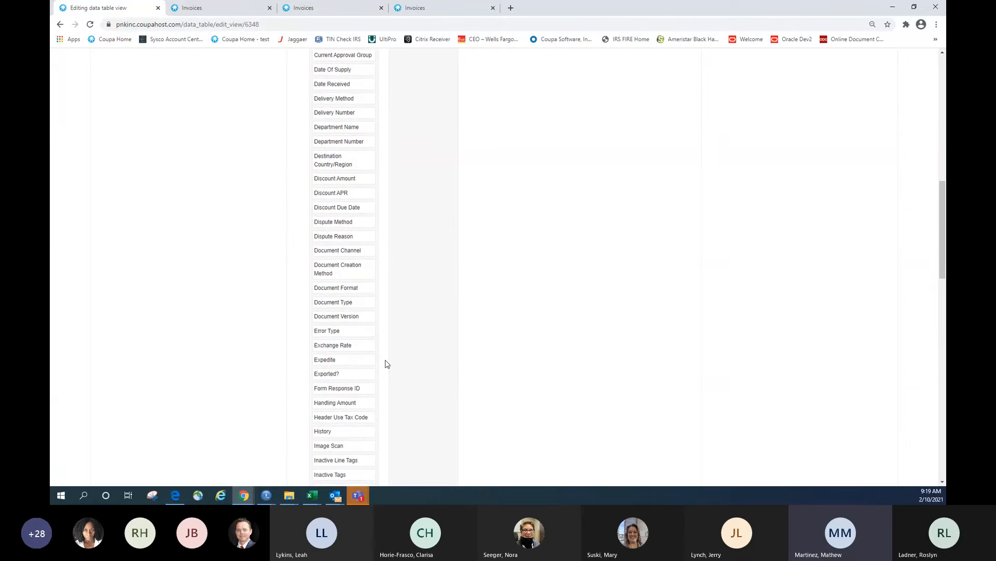
pyautogui.scroll(-4, 385, 363)
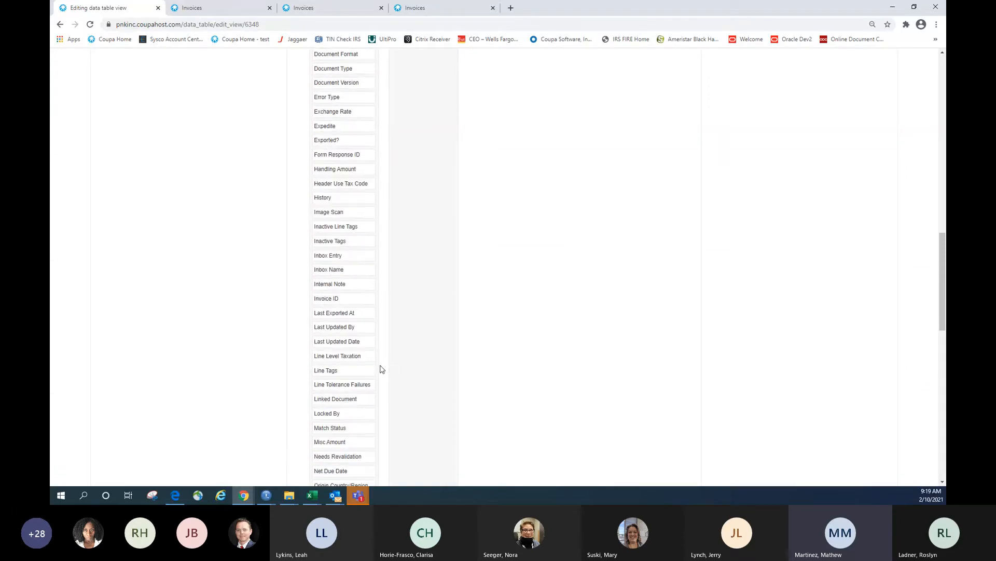
pyautogui.scroll(-6, 384, 367)
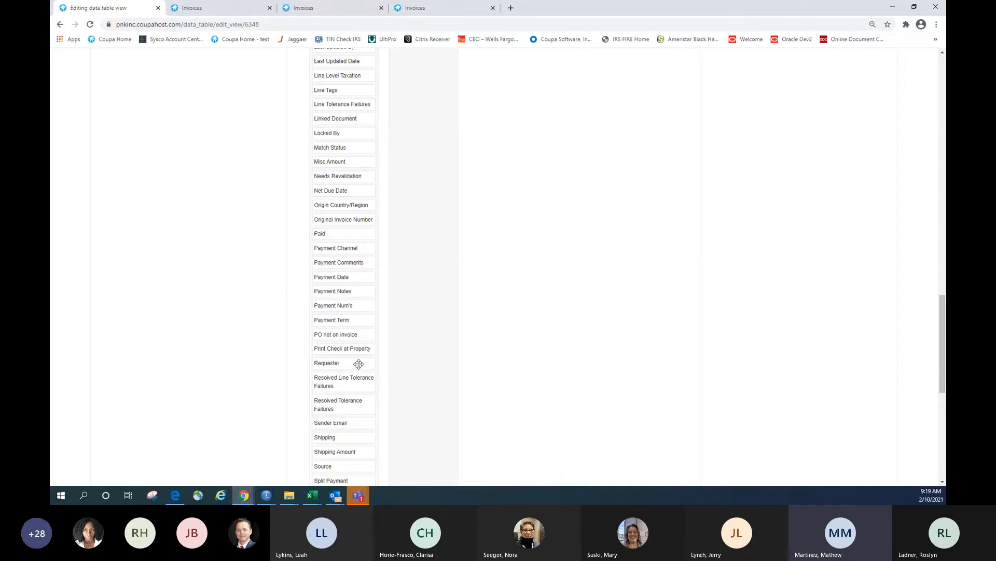
pyautogui.moveTo(361, 364); pyautogui.dragTo(493, 355)
pyautogui.scroll(18, 494, 355)
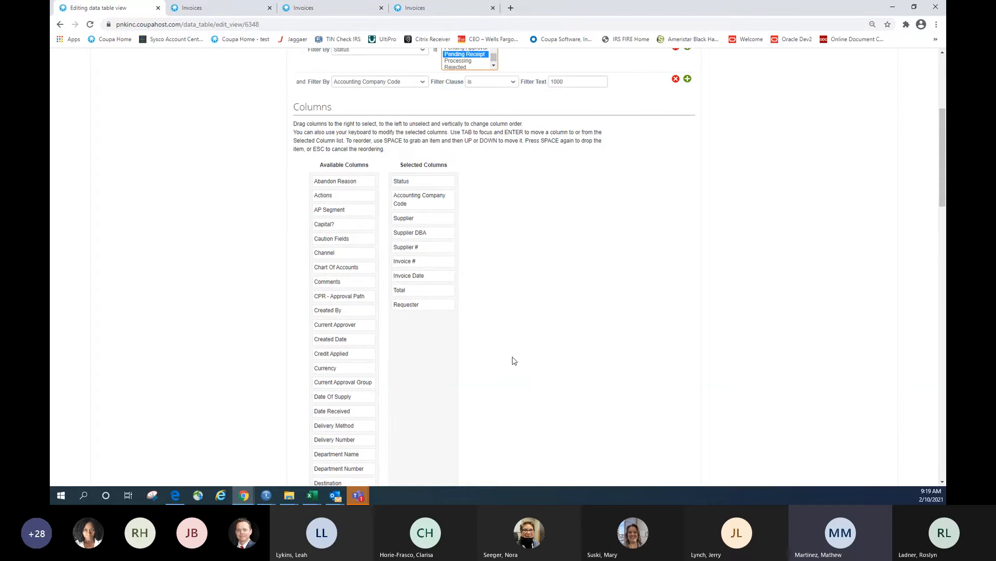
pyautogui.scroll(-15, 482, 296)
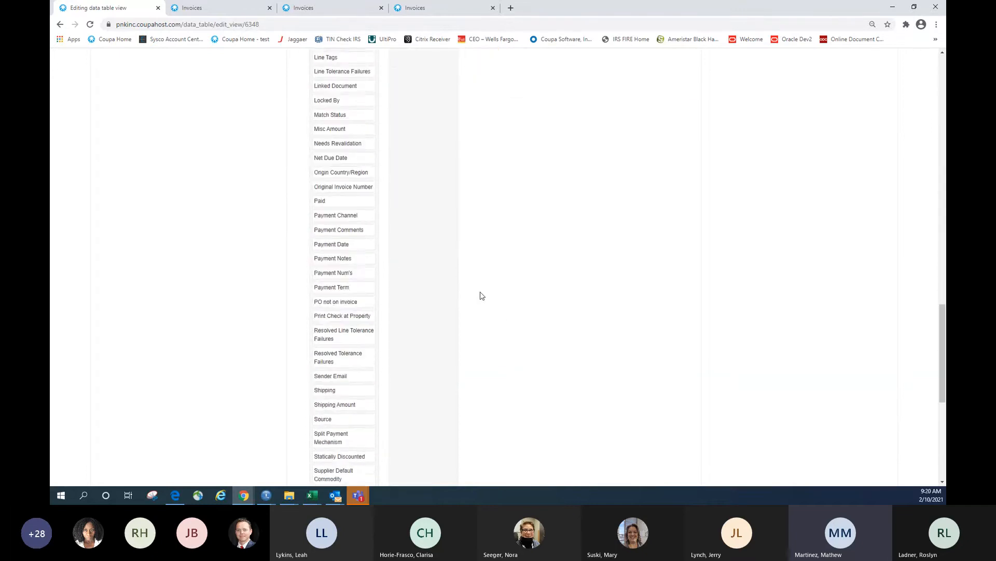
pyautogui.scroll(-2, 483, 296)
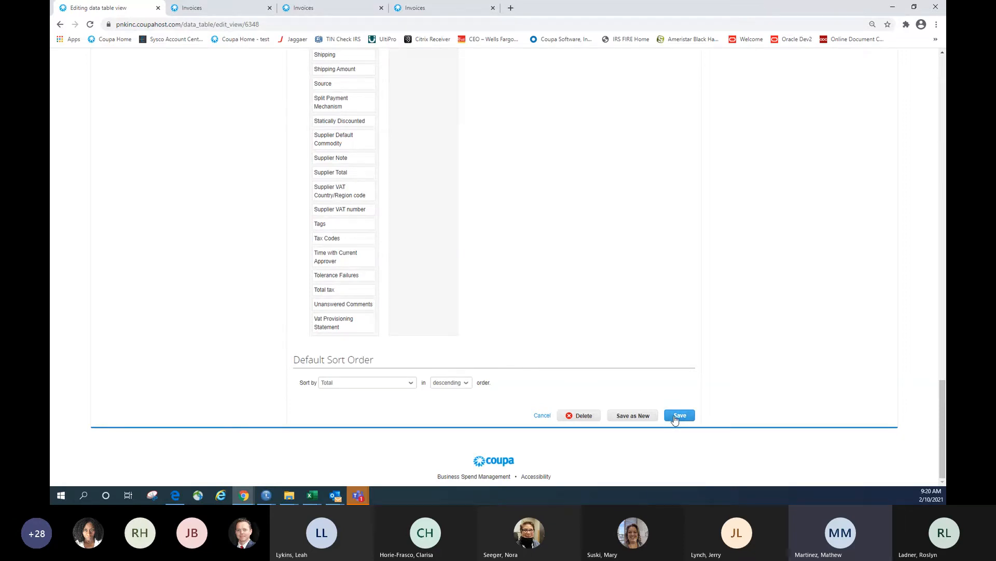
pyautogui.click(623, 422)
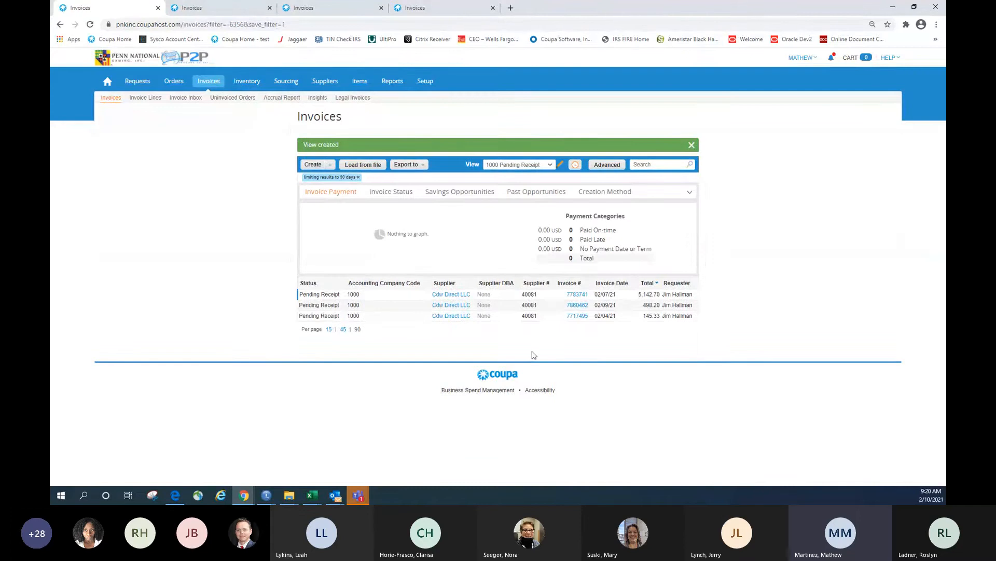
# Switch to the 1000 Pending Approval view, then back to 1000 Pending Receipt
pyautogui.click(513, 167)
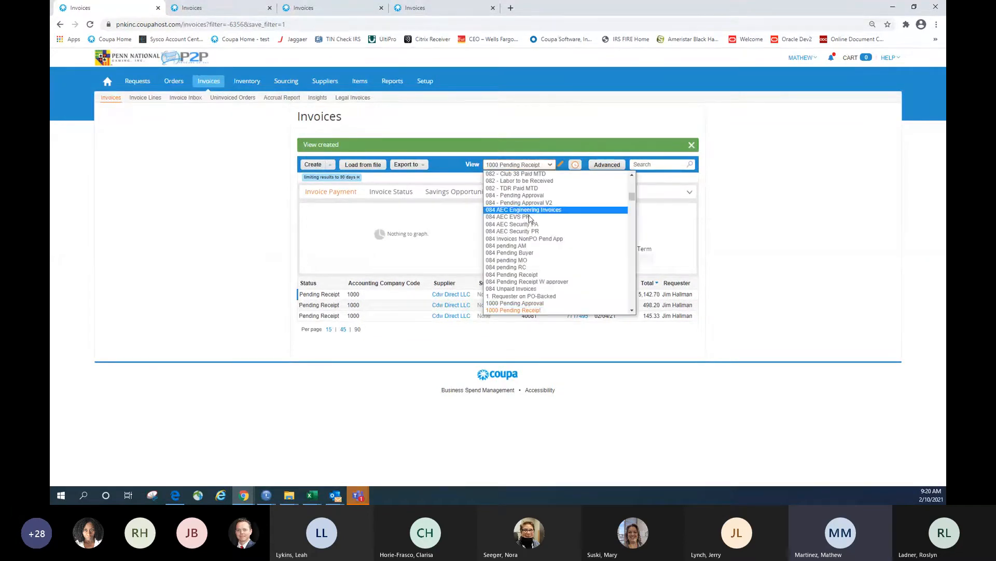
pyautogui.click(546, 303)
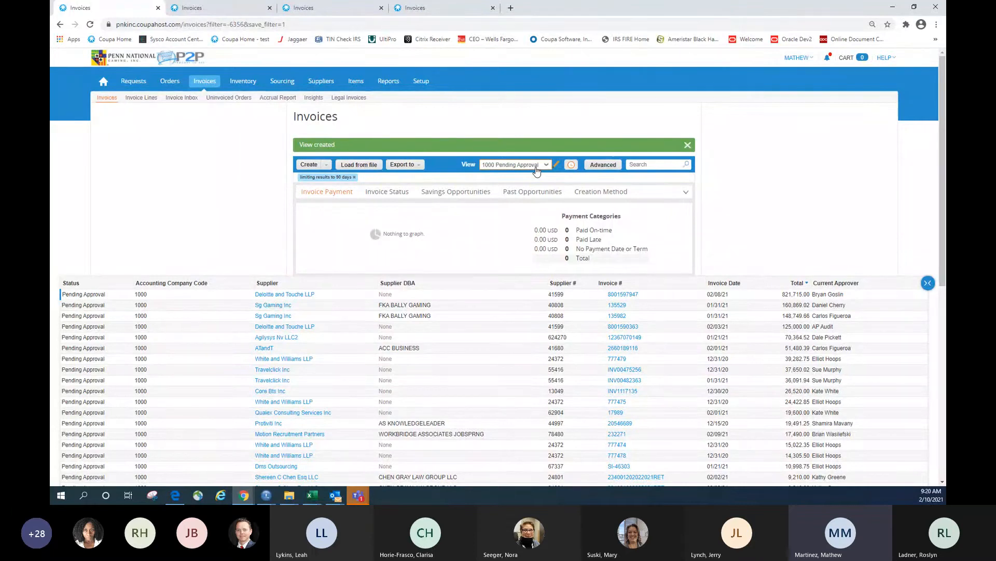
pyautogui.click(536, 165)
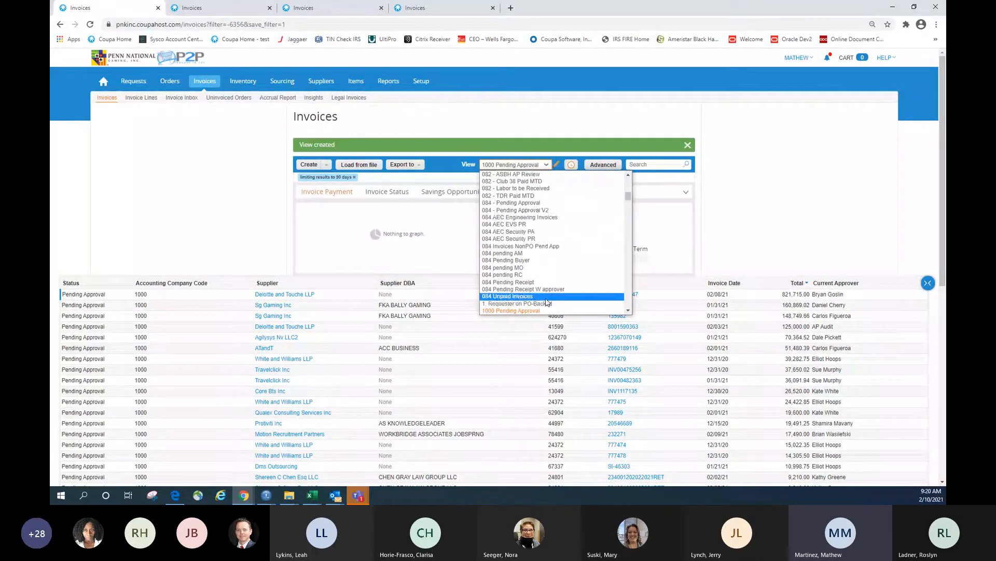
pyautogui.scroll(-2, 546, 299)
pyautogui.click(546, 225)
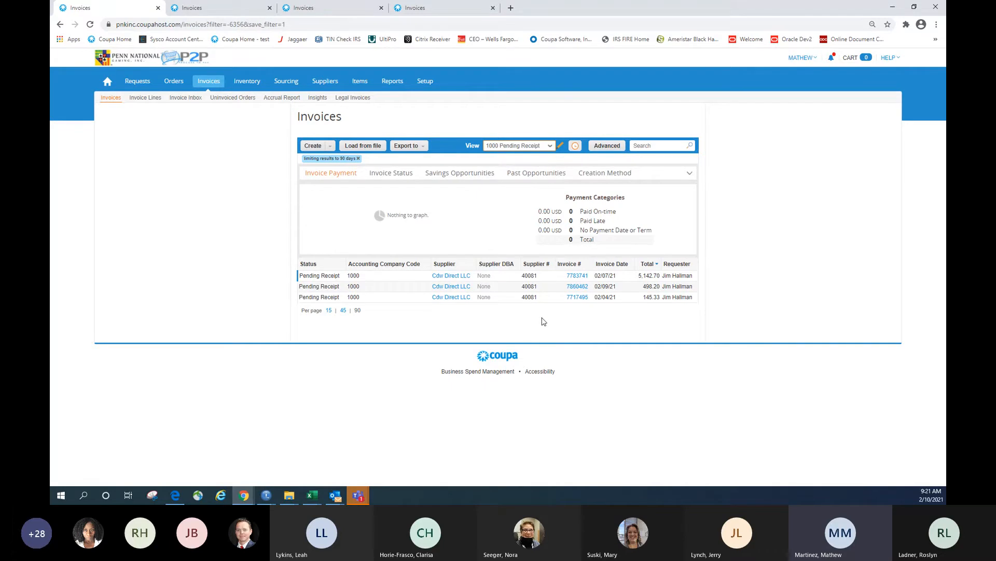
# Edit the Pending Receipt view, renaming it '1000 Rejected' with the Status filter set to Rejected
pyautogui.click(561, 148)
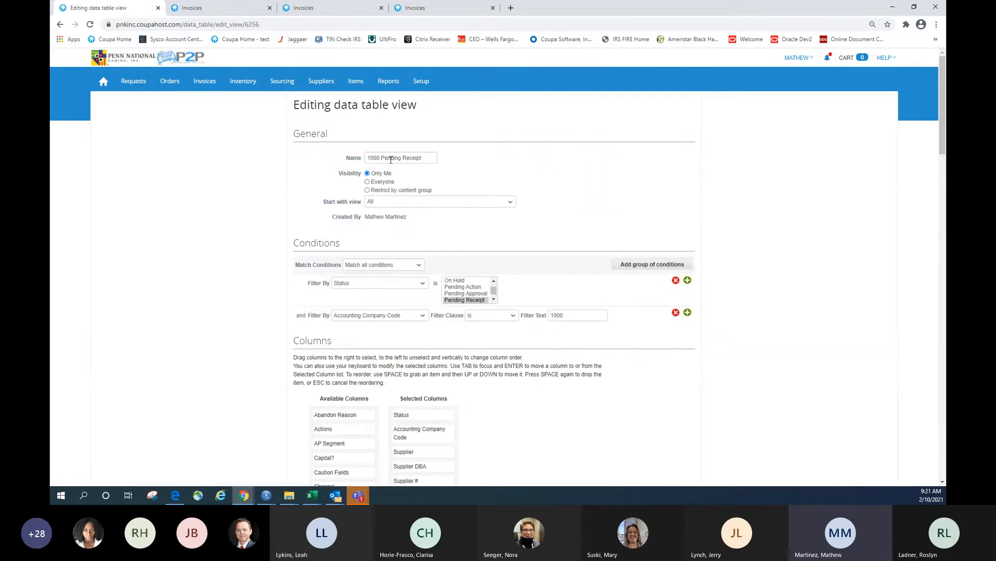
pyautogui.moveTo(422, 157); pyautogui.dragTo(381, 158)
pyautogui.write('Rejected')
pyautogui.scroll(-2, 554, 192)
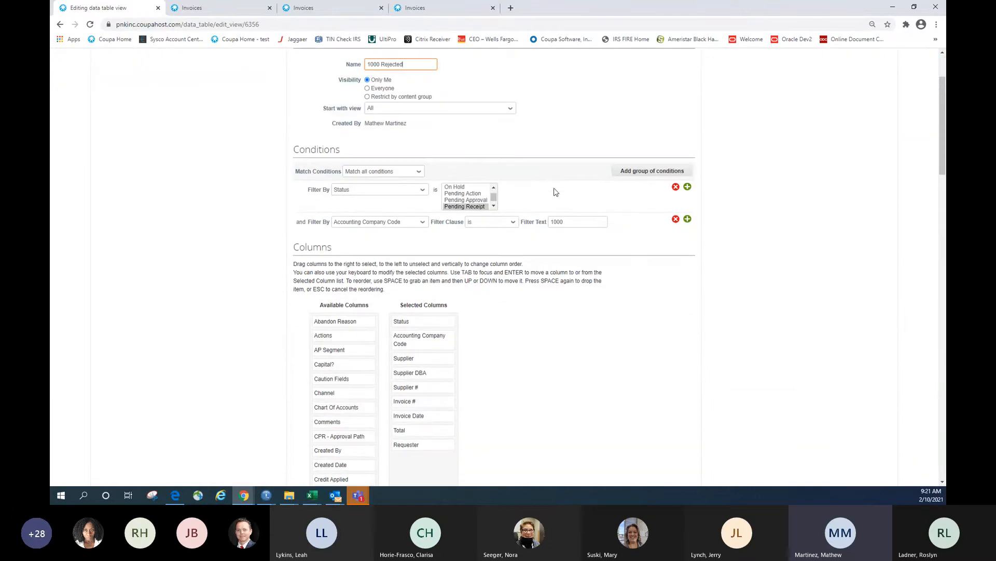
pyautogui.click(493, 206)
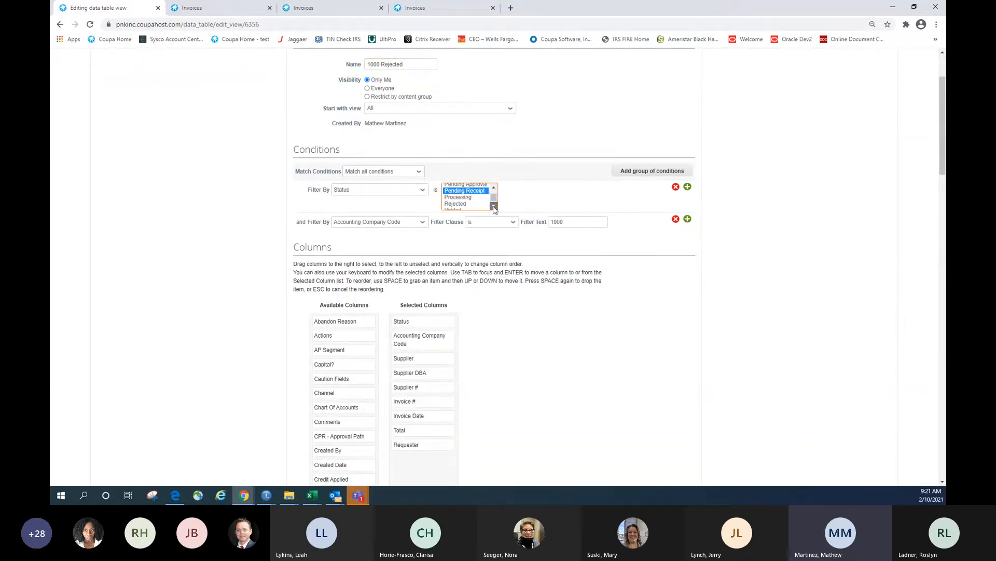
pyautogui.click(494, 206)
pyautogui.click(467, 202)
pyautogui.click(489, 247)
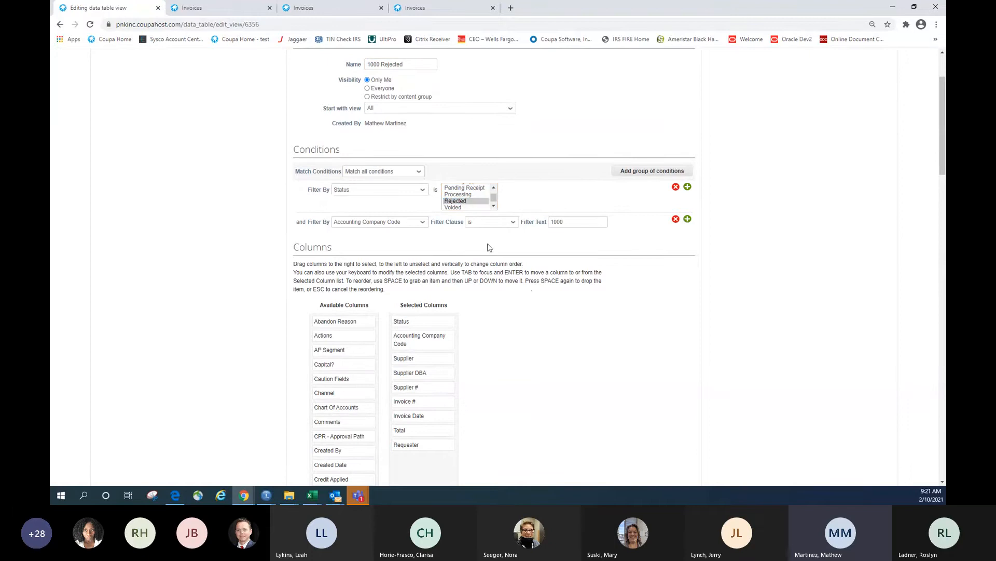
pyautogui.scroll(-2, 533, 296)
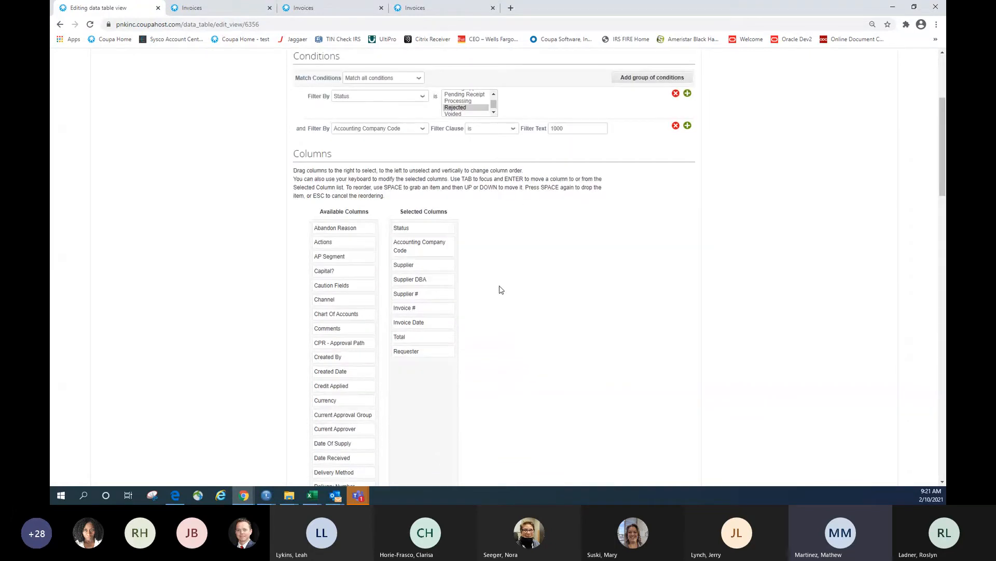
pyautogui.scroll(-1, 502, 289)
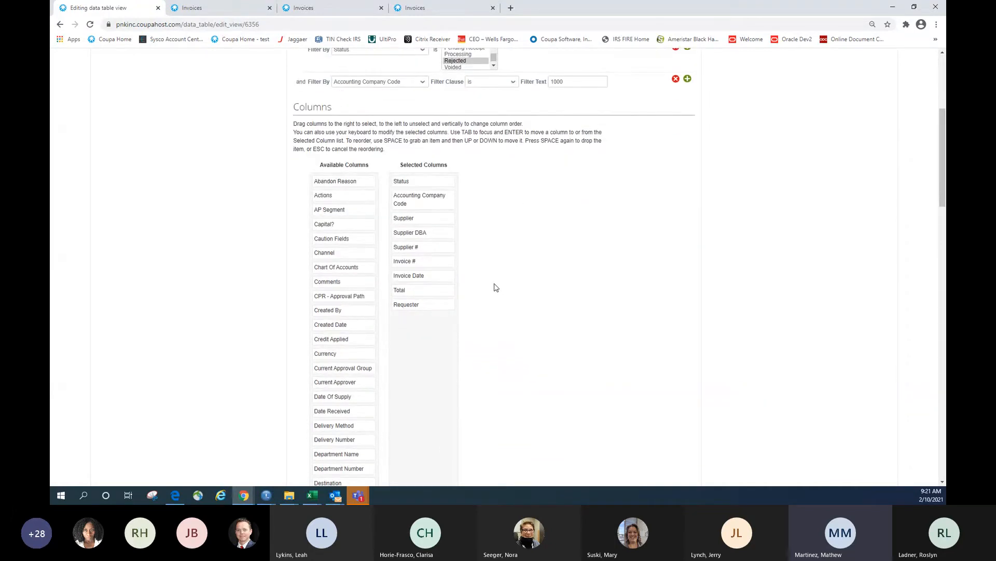
# Remove the Requester column from the view's selected columns
pyautogui.click(426, 306)
pyautogui.moveTo(434, 307); pyautogui.dragTo(366, 307)
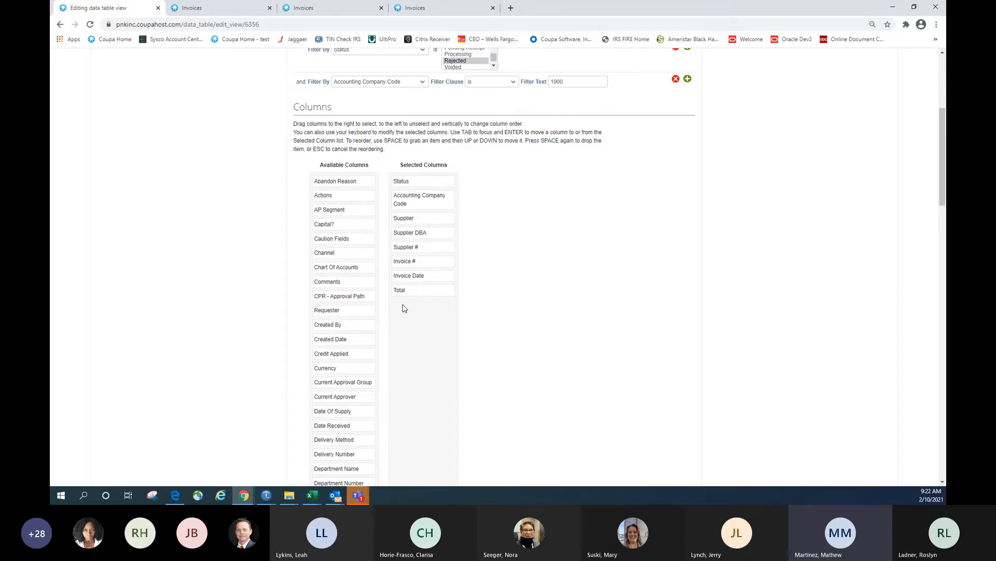
pyautogui.scroll(-3, 384, 323)
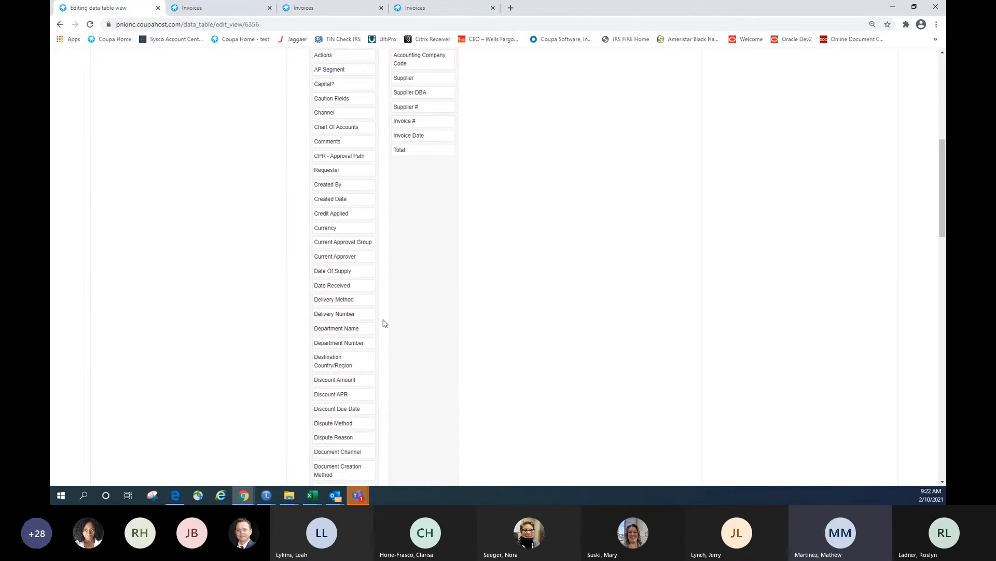
pyautogui.scroll(2, 384, 323)
# Add the Actions and Comments columns and save as the new 1000 Rejected view
pyautogui.moveTo(353, 148); pyautogui.dragTo(416, 258)
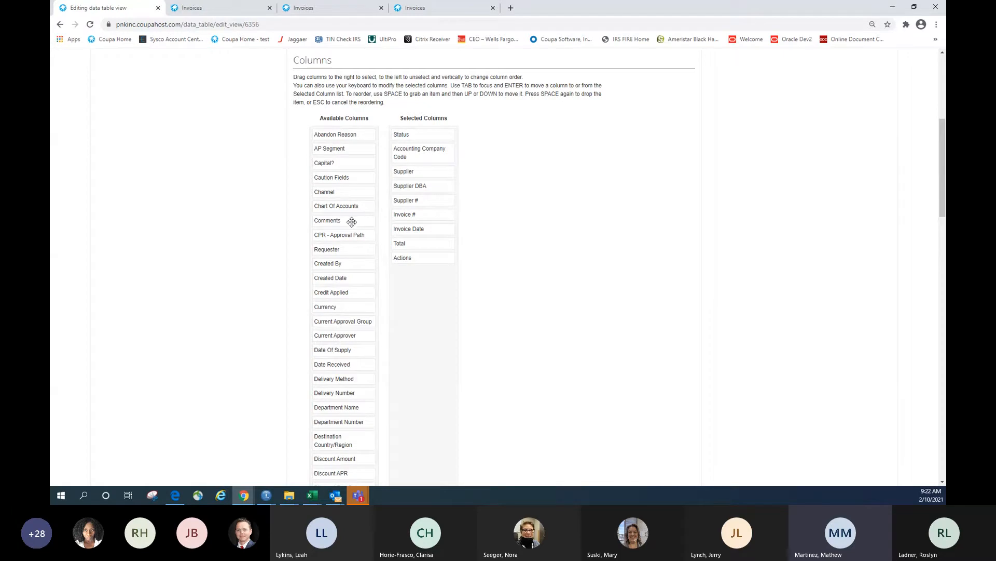
pyautogui.moveTo(352, 222); pyautogui.dragTo(431, 291)
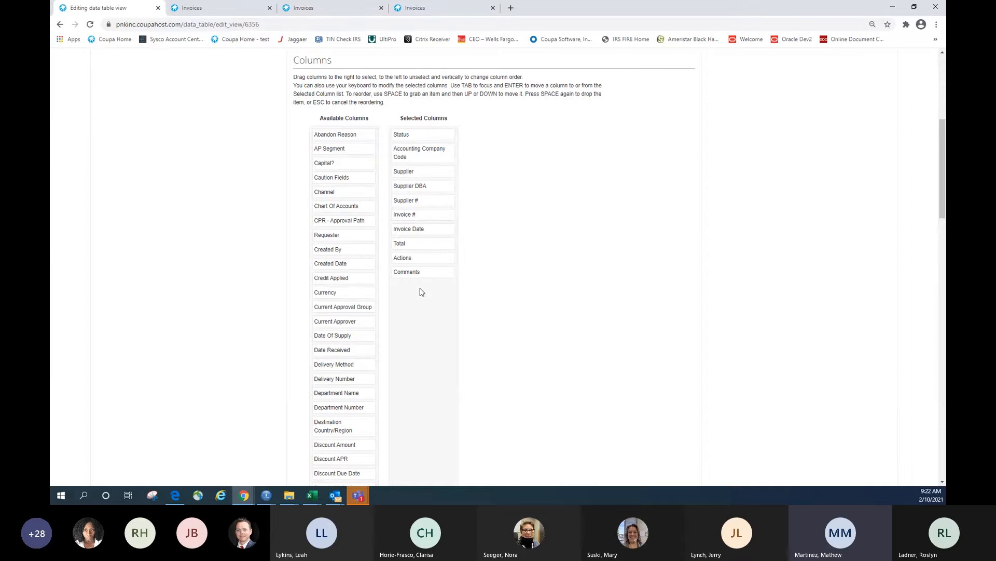
pyautogui.scroll(1, 540, 269)
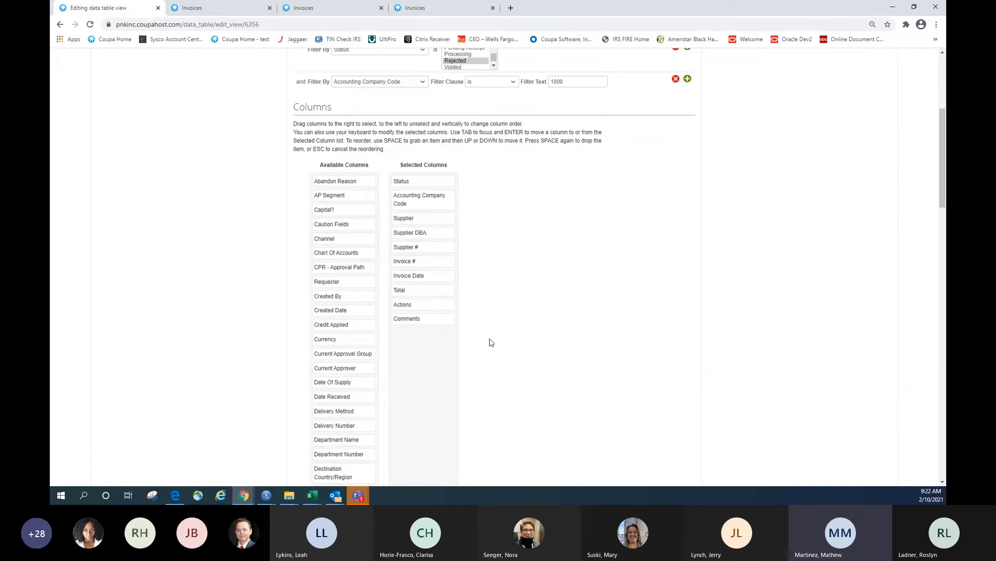
pyautogui.scroll(-20, 491, 342)
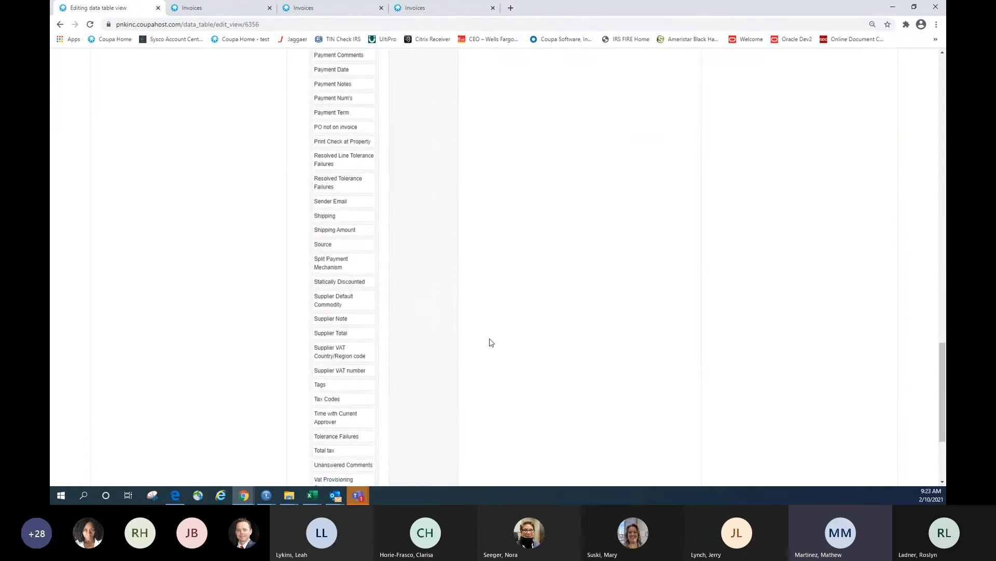
pyautogui.scroll(-3, 491, 342)
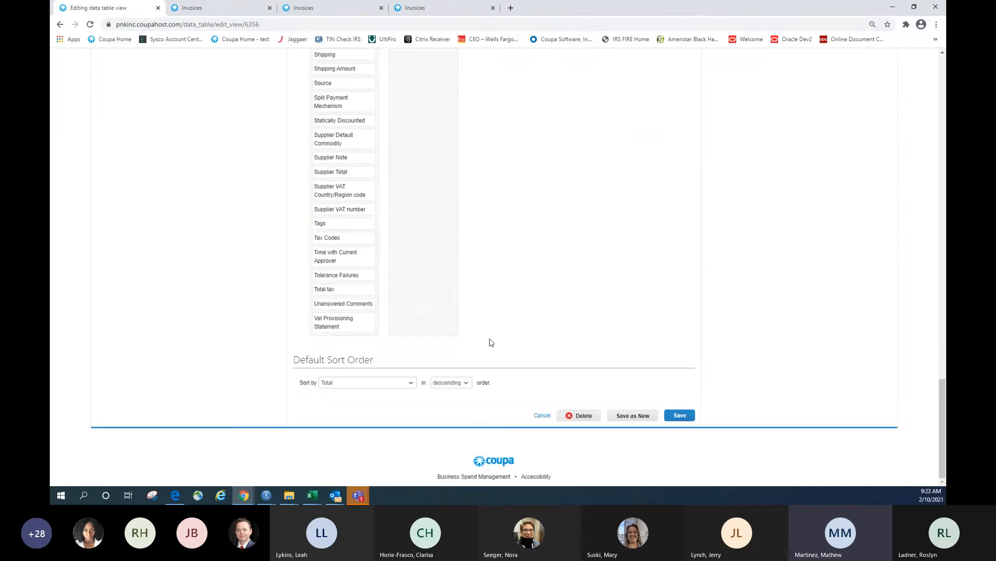
pyautogui.click(622, 419)
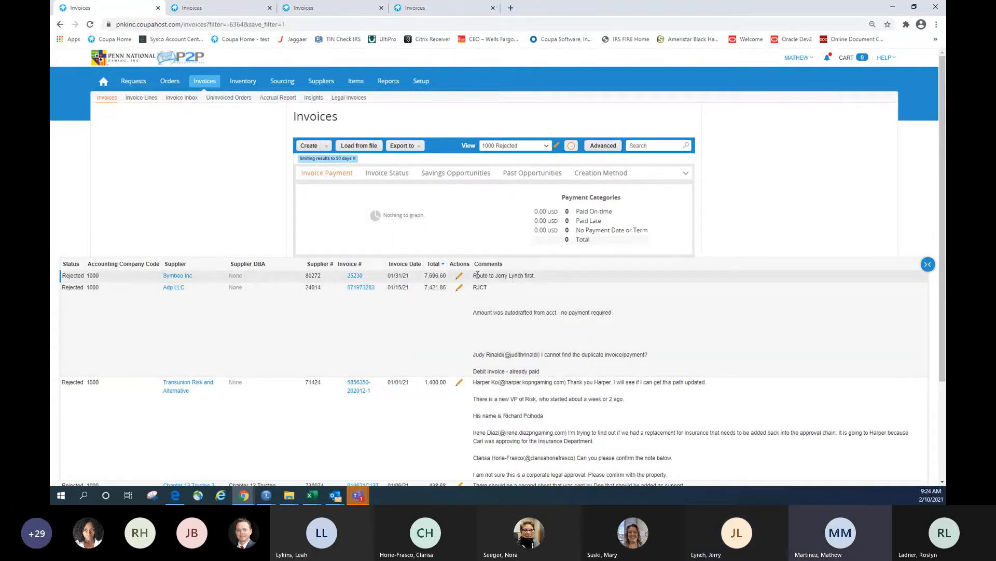
# Edit Symbeo invoice 25230, replacing its Requester with the user named in the rejection comment
pyautogui.click(460, 276)
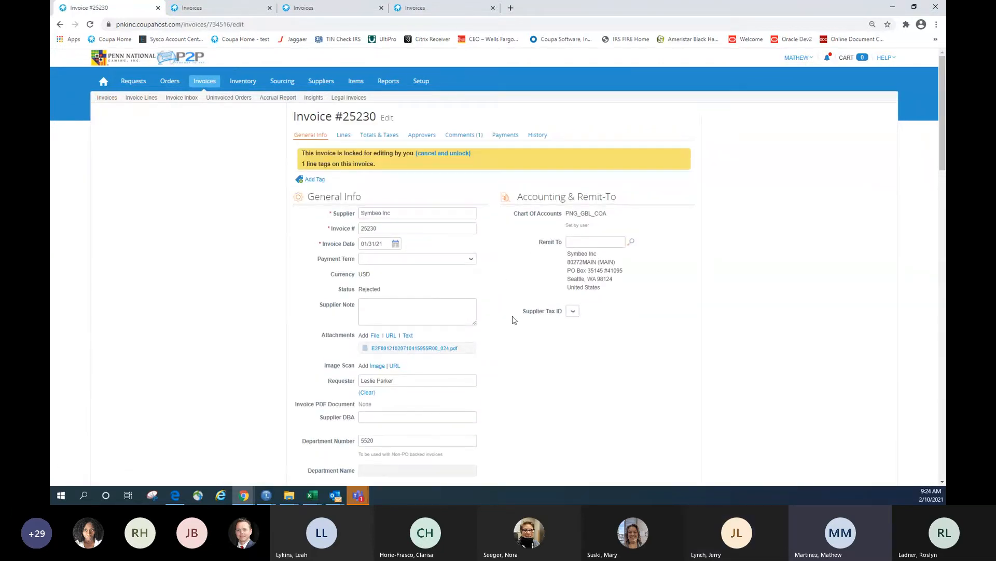
pyautogui.scroll(-3, 517, 353)
pyautogui.scroll(-5, 517, 354)
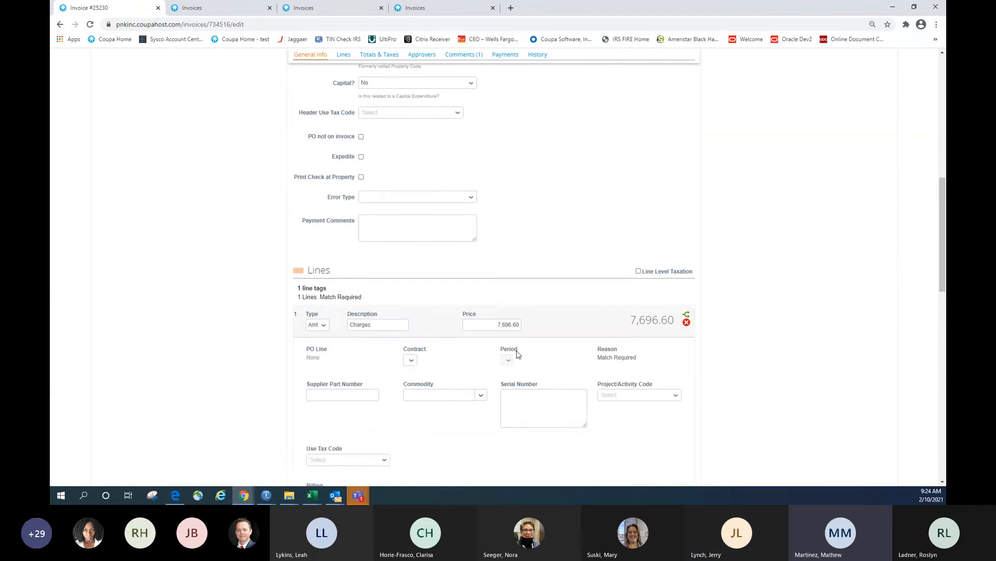
pyautogui.scroll(6, 517, 354)
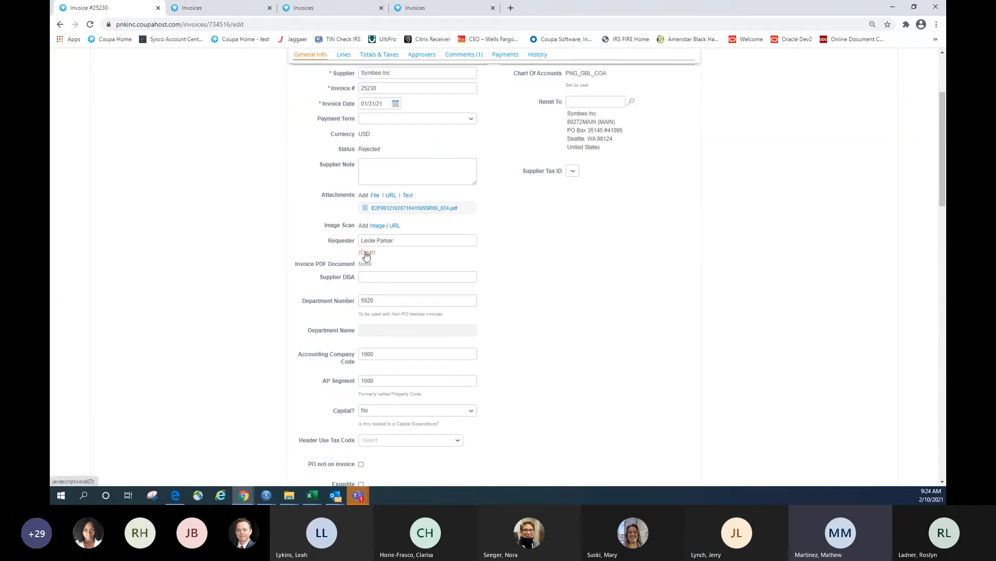
pyautogui.click(366, 255)
pyautogui.click(384, 239)
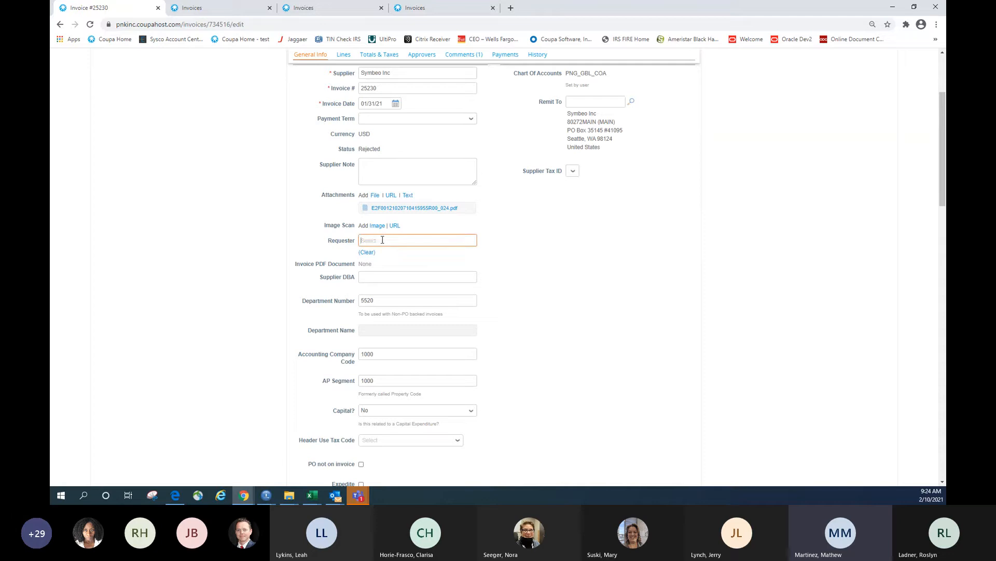
pyautogui.click(376, 252)
pyautogui.scroll(-13, 550, 309)
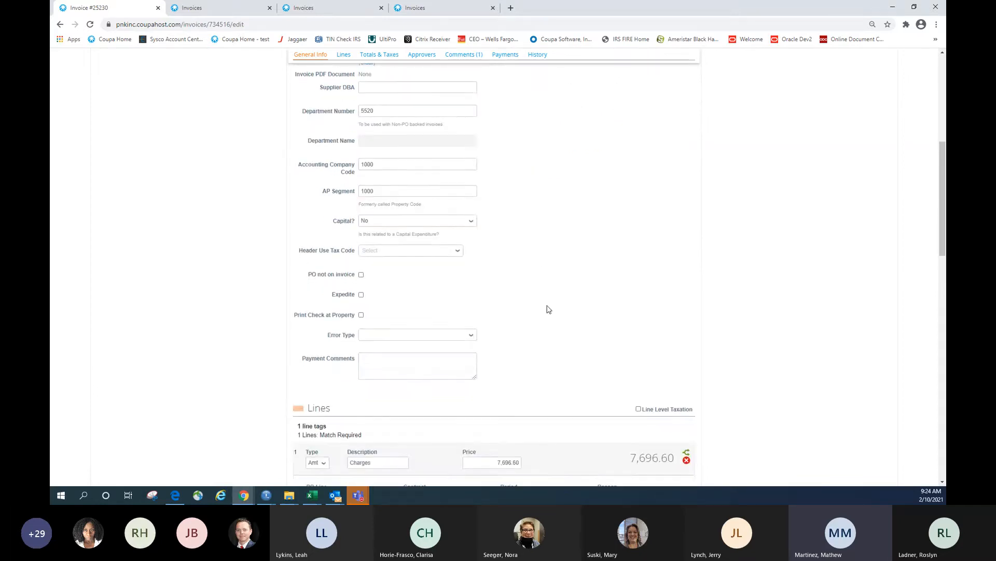
pyautogui.scroll(-2, 549, 310)
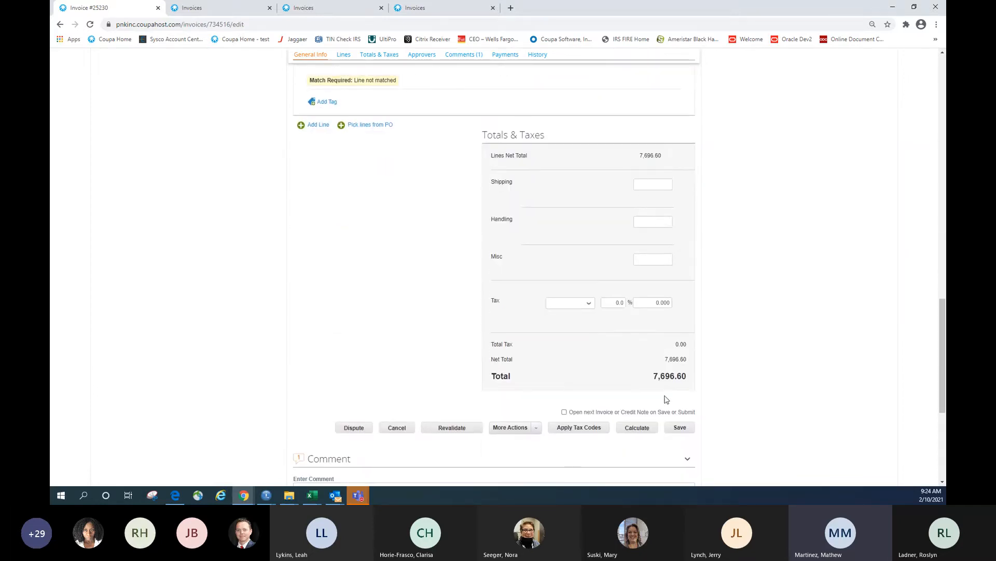
pyautogui.scroll(-1, 425, 345)
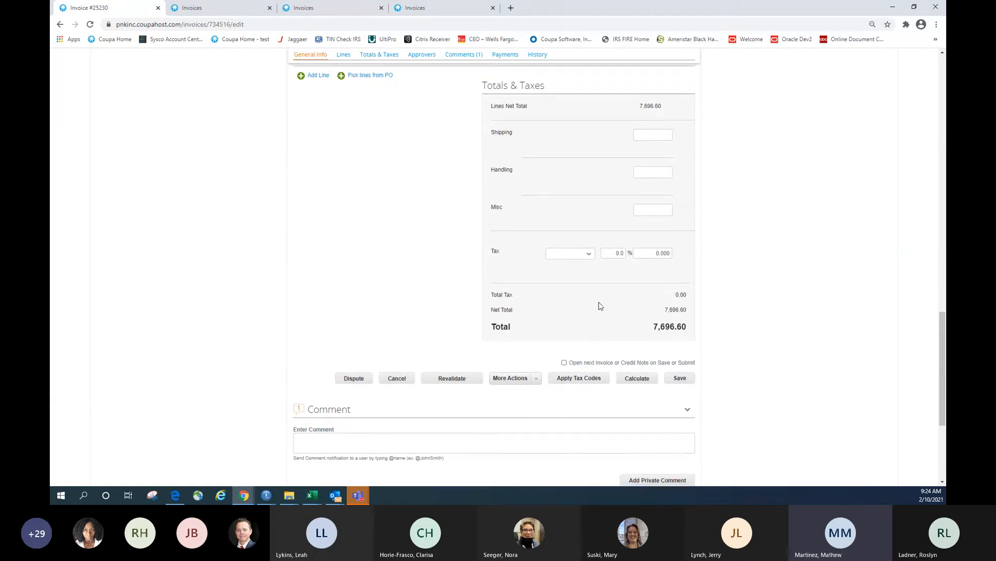
pyautogui.scroll(-1, 600, 306)
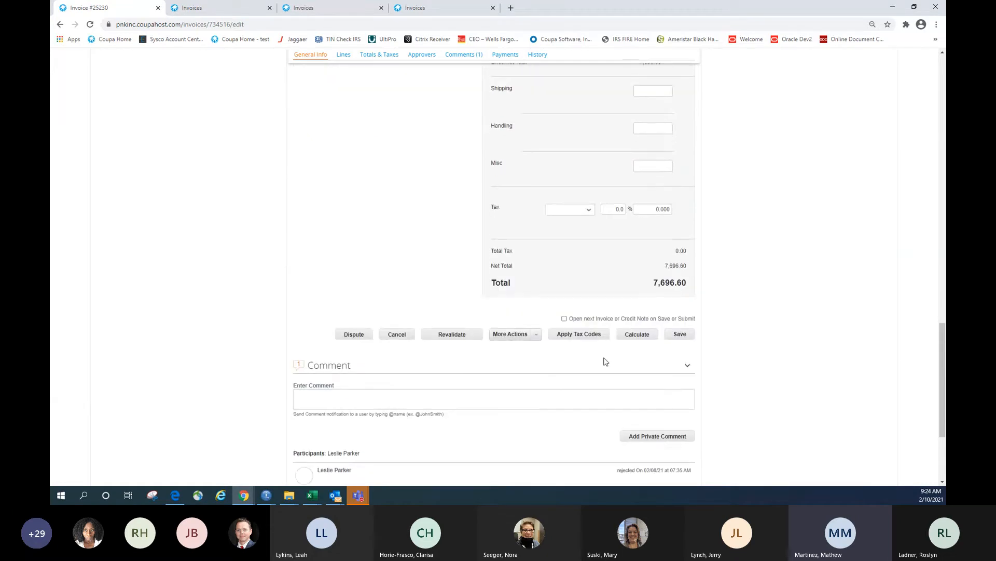
# Choose Restart Approvals from More Actions on invoice 25230
pyautogui.click(539, 337)
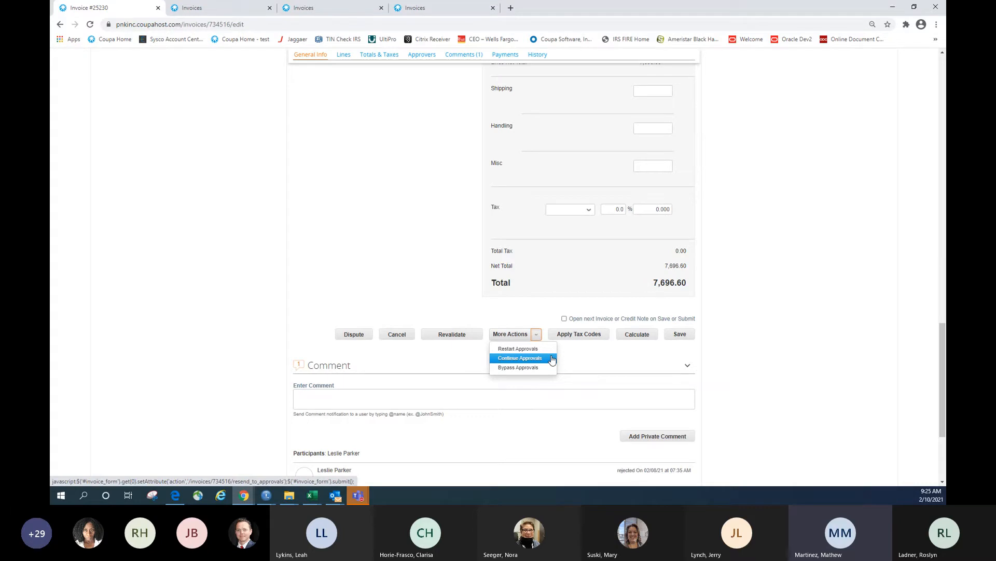
pyautogui.click(784, 285)
pyautogui.scroll(5, 788, 283)
pyautogui.scroll(1, 791, 282)
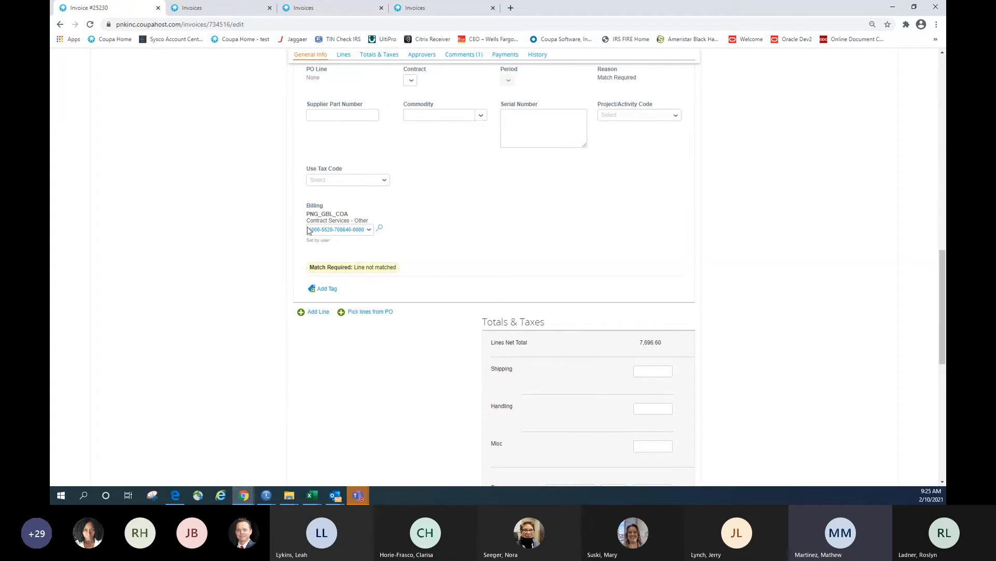
pyautogui.scroll(-6, 537, 254)
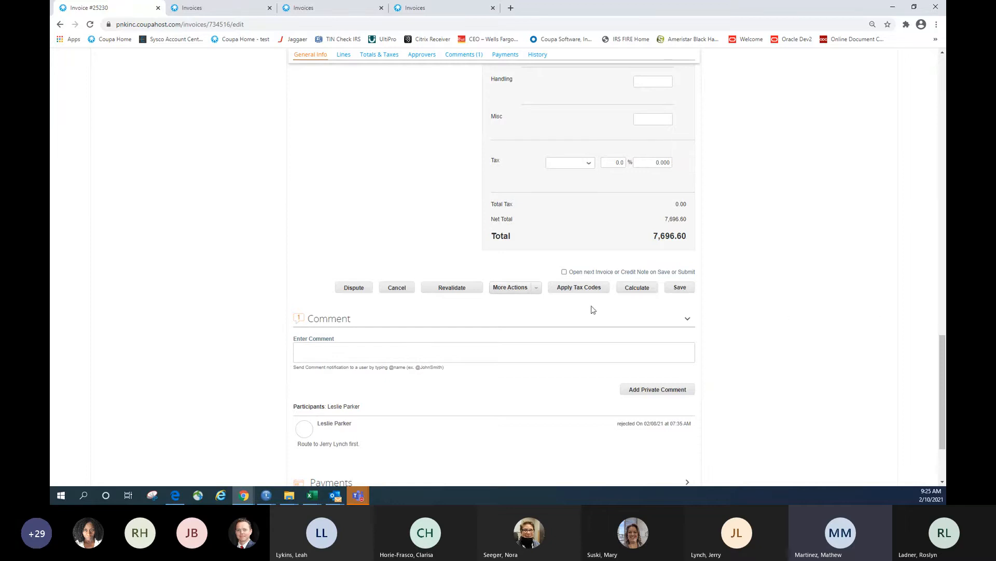
pyautogui.click(539, 291)
pyautogui.click(533, 303)
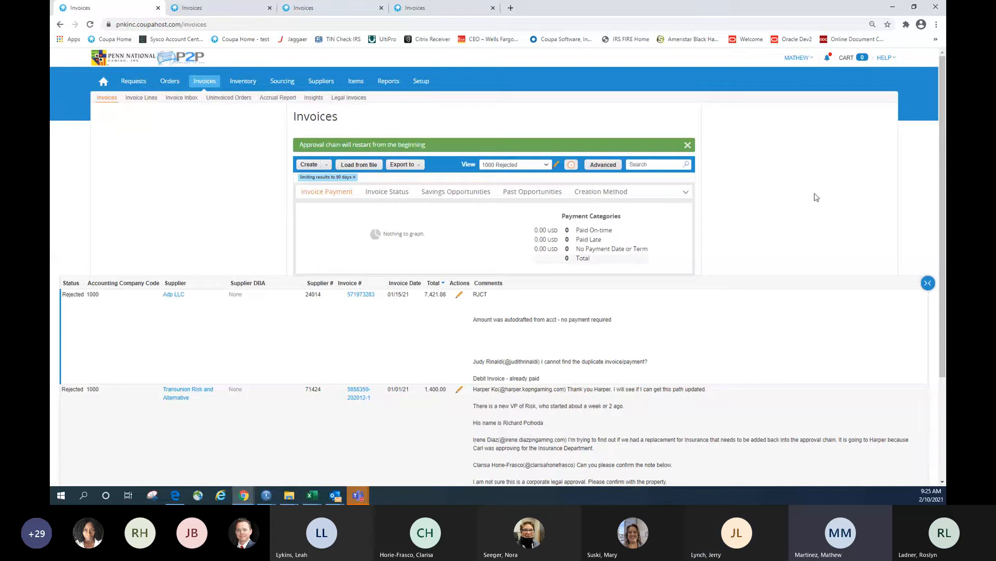
# Scroll down the 1000 Rejected list to review the five remaining rejected invoices
pyautogui.scroll(-3, 767, 208)
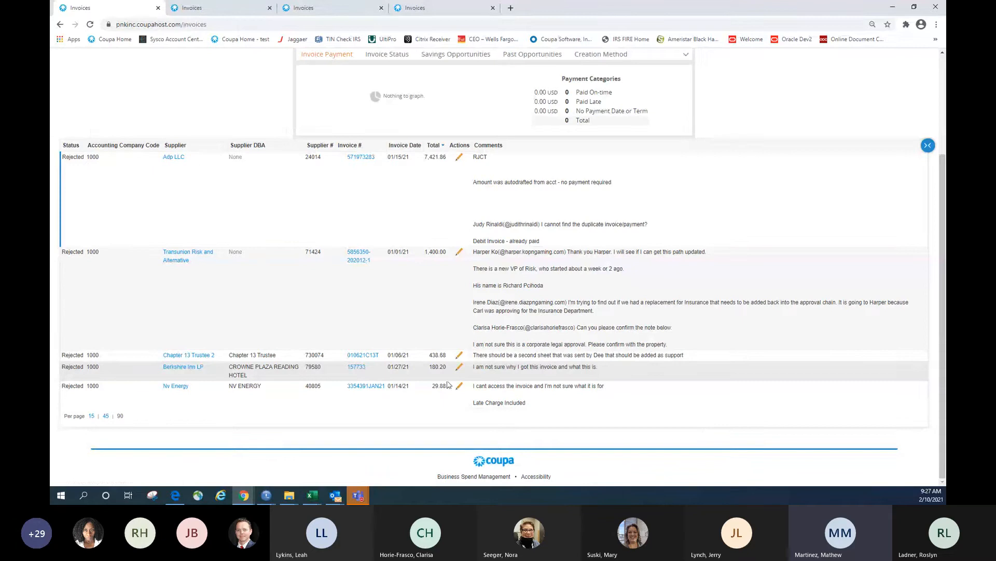
# Open Berkshire Inn LP invoice 157733 (180.20), read its approver comment, and start a new comment
pyautogui.click(351, 367)
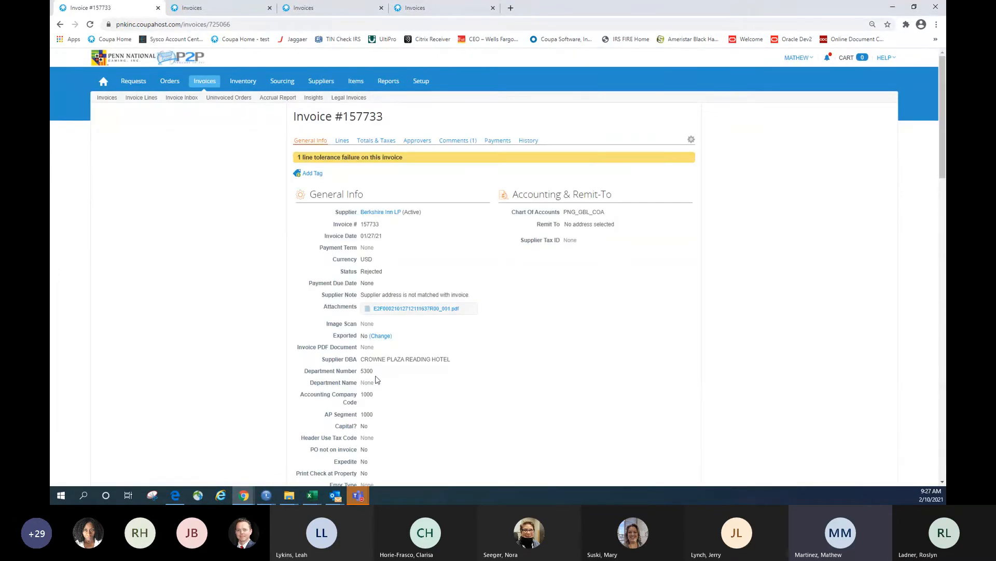
pyautogui.click(452, 146)
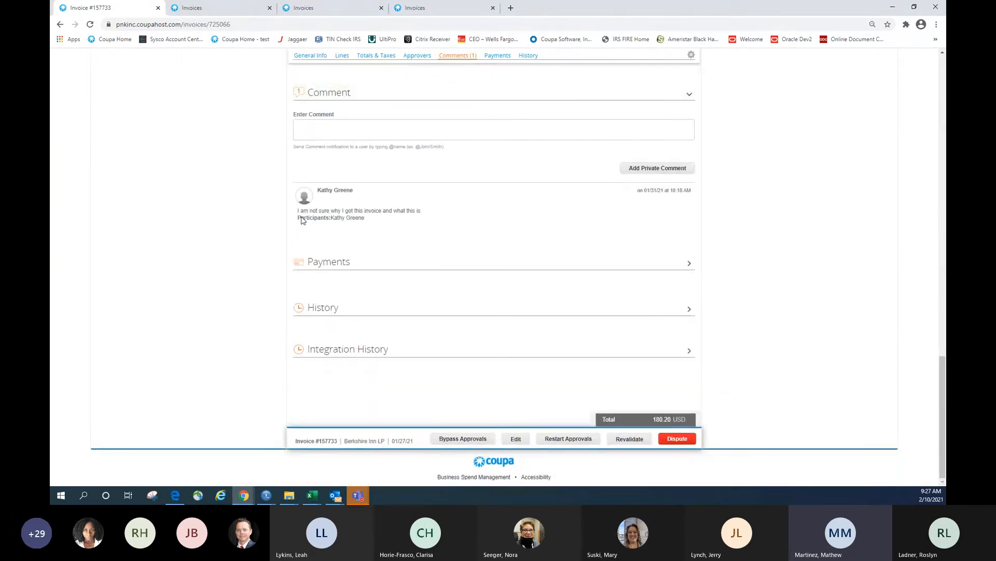
pyautogui.scroll(20, 461, 256)
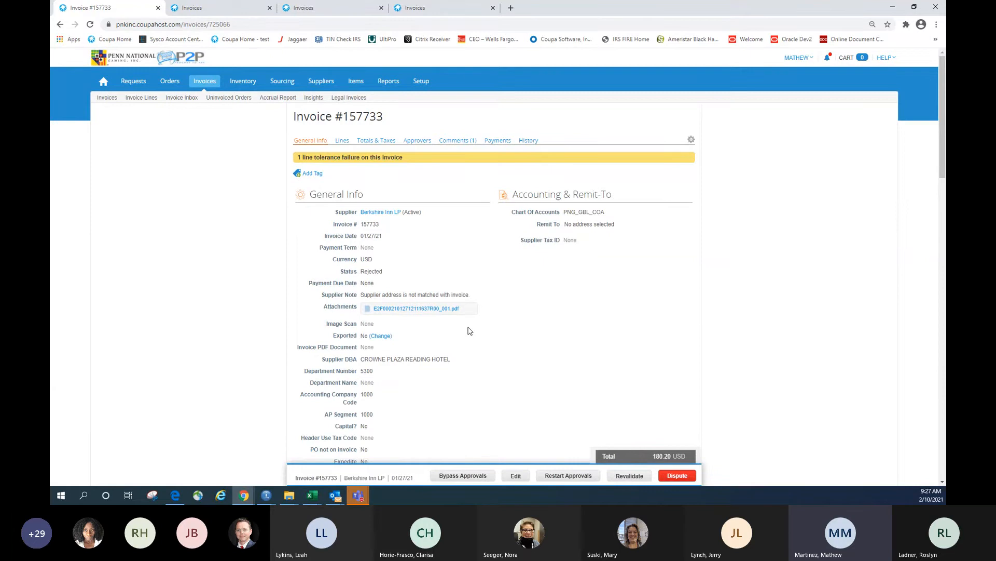
pyautogui.scroll(-15, 470, 331)
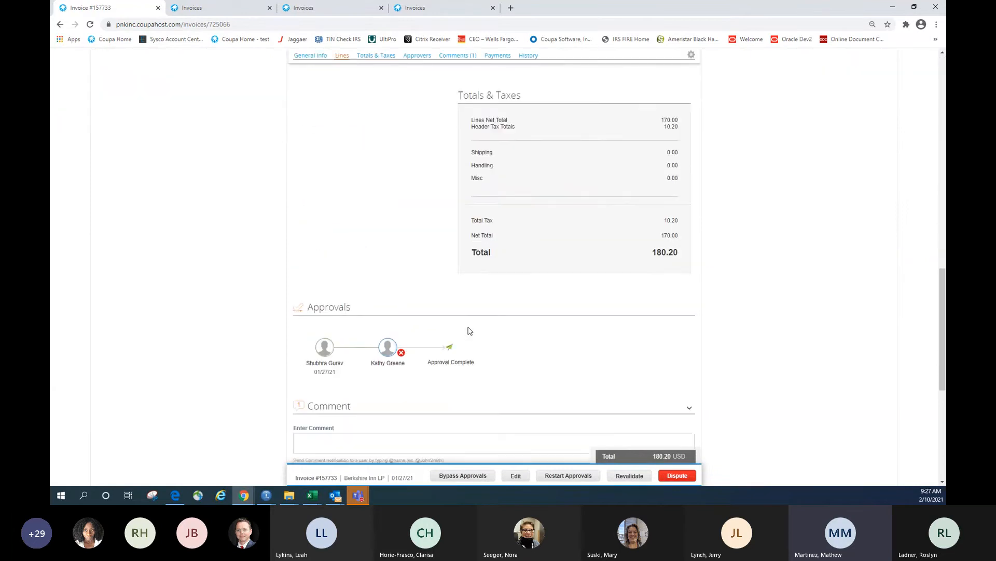
pyautogui.click(470, 314)
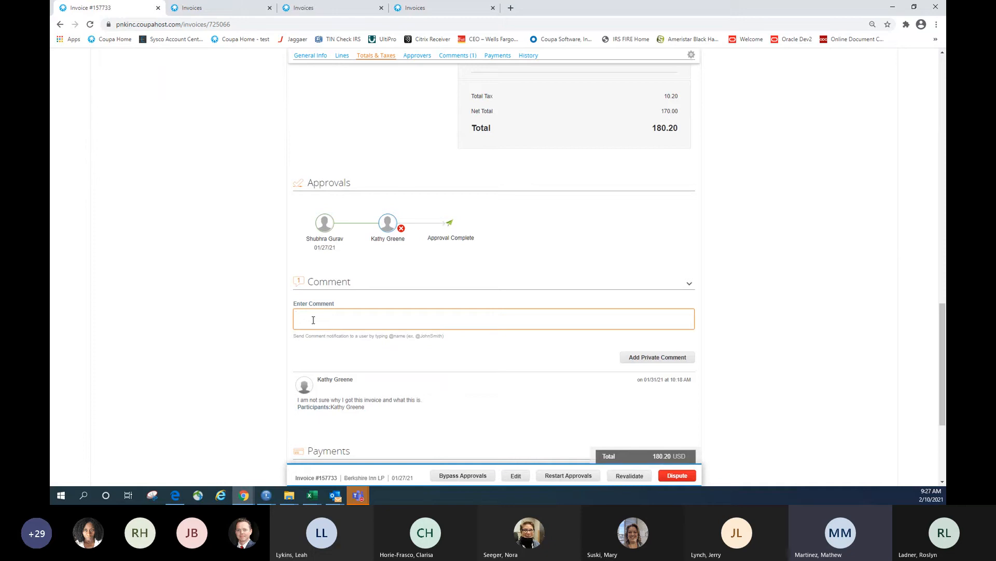
pyautogui.write('@mathew')
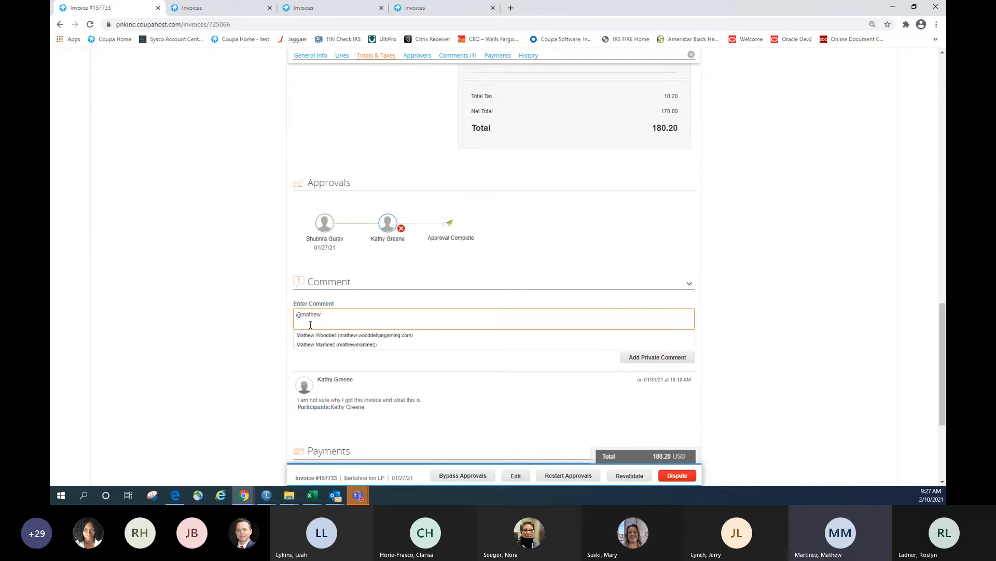
pyautogui.click(322, 344)
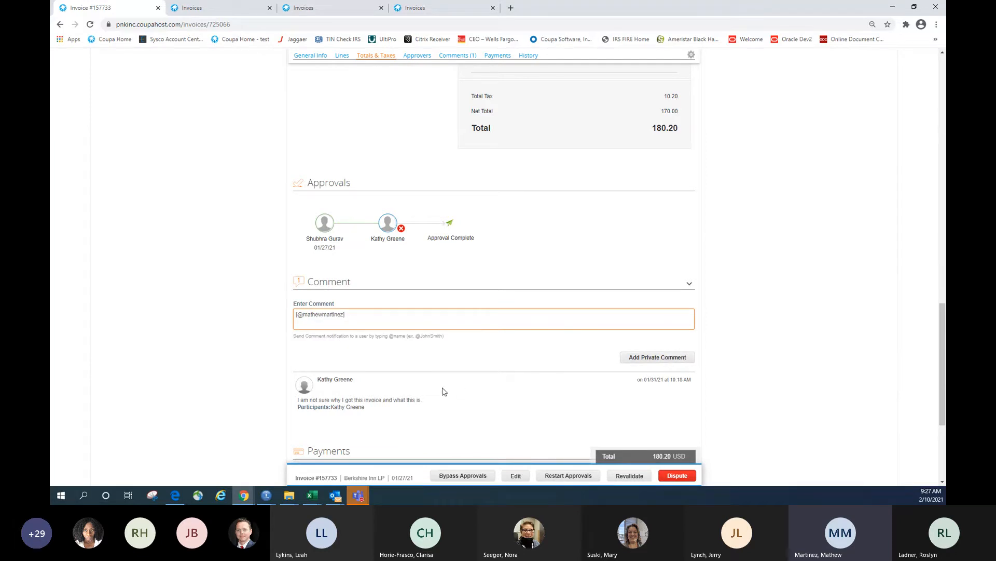
pyautogui.press('BackSpace')
pyautogui.press('BackSpace')
pyautogui.press('BackSpace')
pyautogui.press('BackSpace')
pyautogui.press('BackSpace')
pyautogui.press('BackSpace')
pyautogui.press('BackSpace')
pyautogui.press('BackSpace')
pyautogui.press('BackSpace')
pyautogui.press('BackSpace')
pyautogui.press('BackSpace')
pyautogui.press('BackSpace')
pyautogui.press('BackSpace')
pyautogui.press('BackSpace')
pyautogui.press('BackSpace')
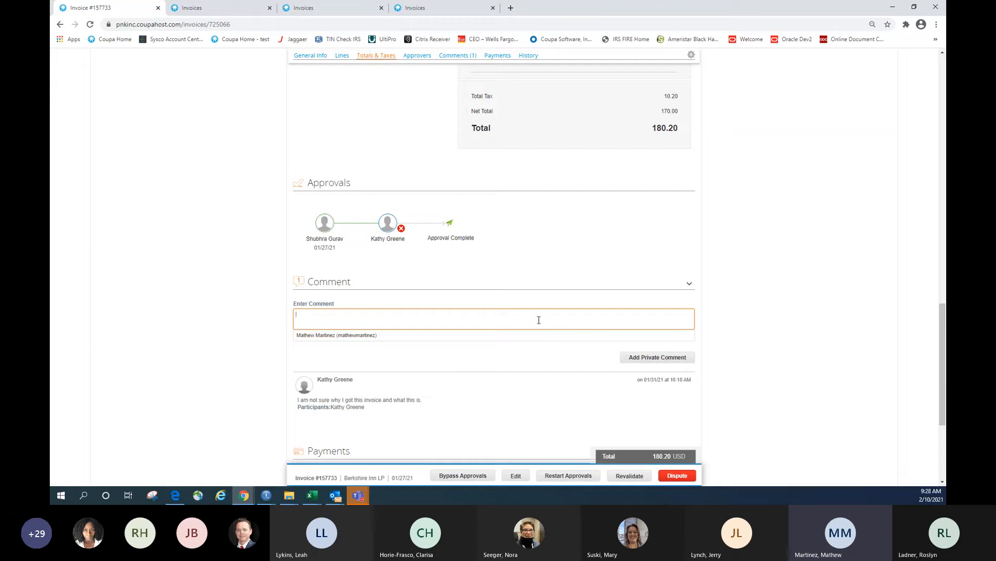
pyautogui.click(800, 266)
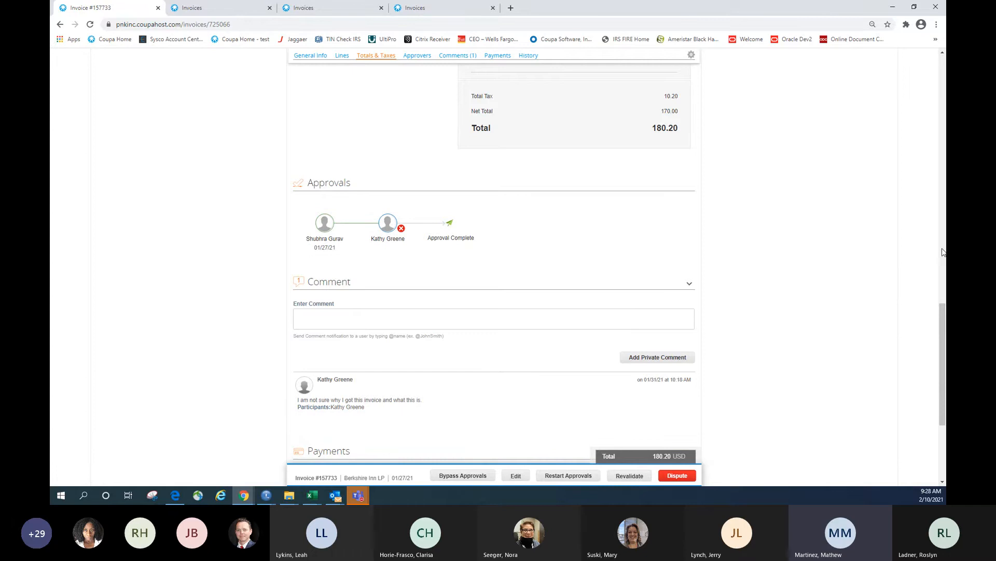
pyautogui.scroll(-3, 814, 345)
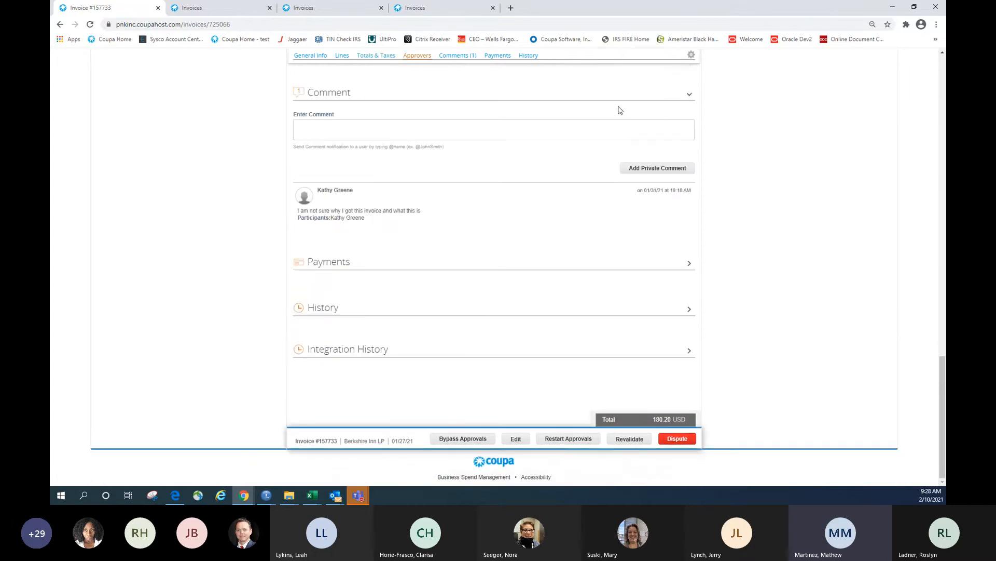
pyautogui.scroll(5, 559, 167)
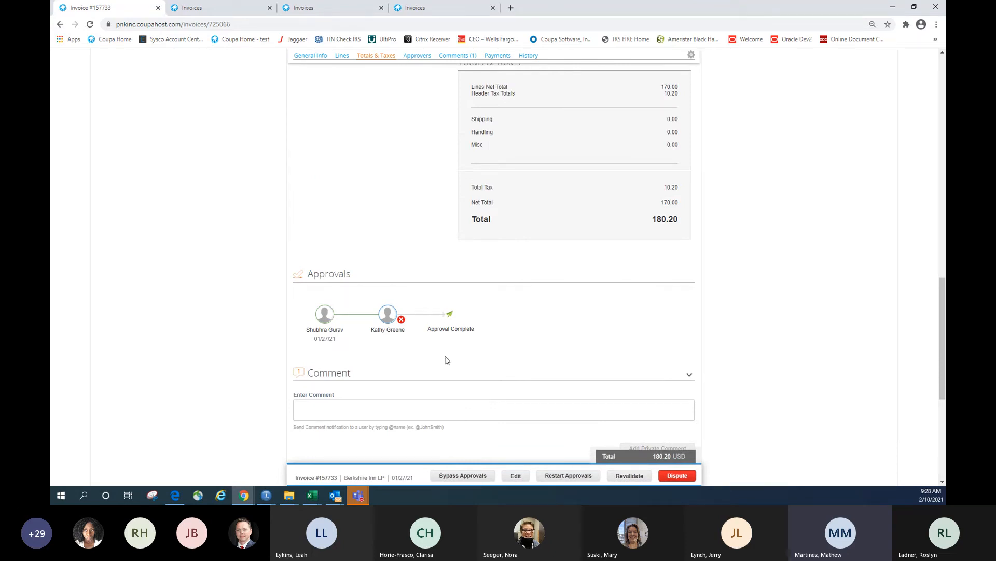
pyautogui.scroll(-2, 627, 327)
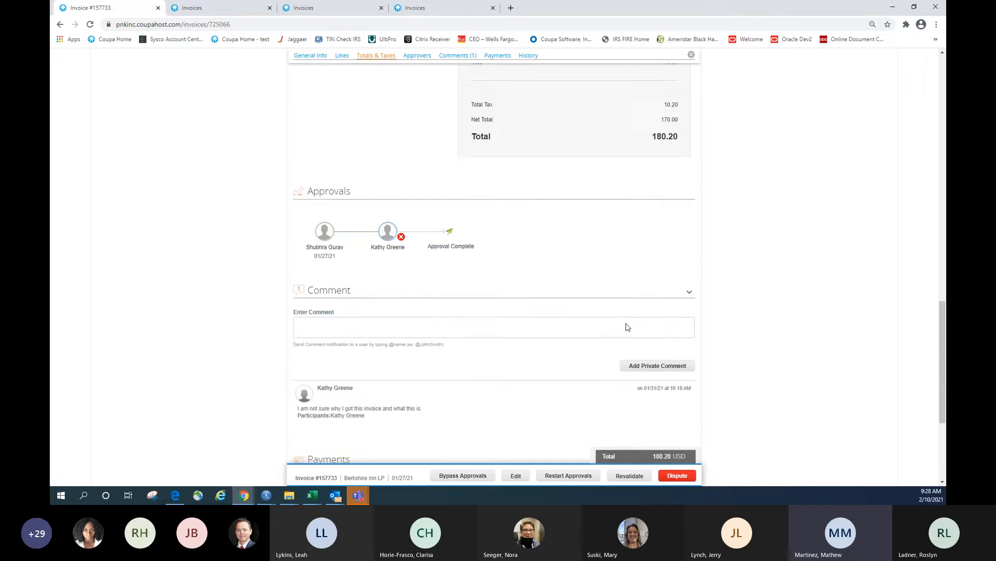
pyautogui.scroll(-1, 628, 327)
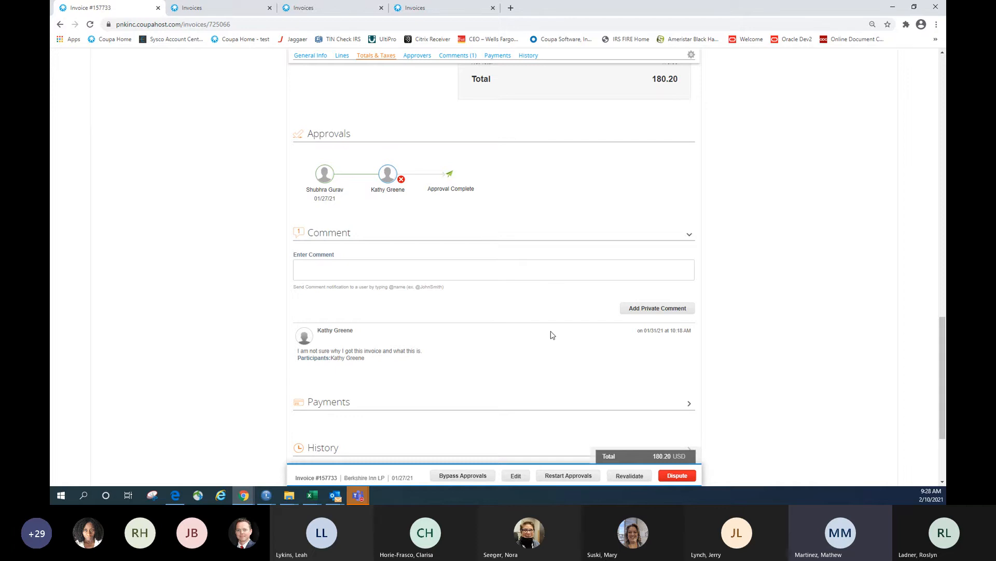
pyautogui.scroll(15, 544, 323)
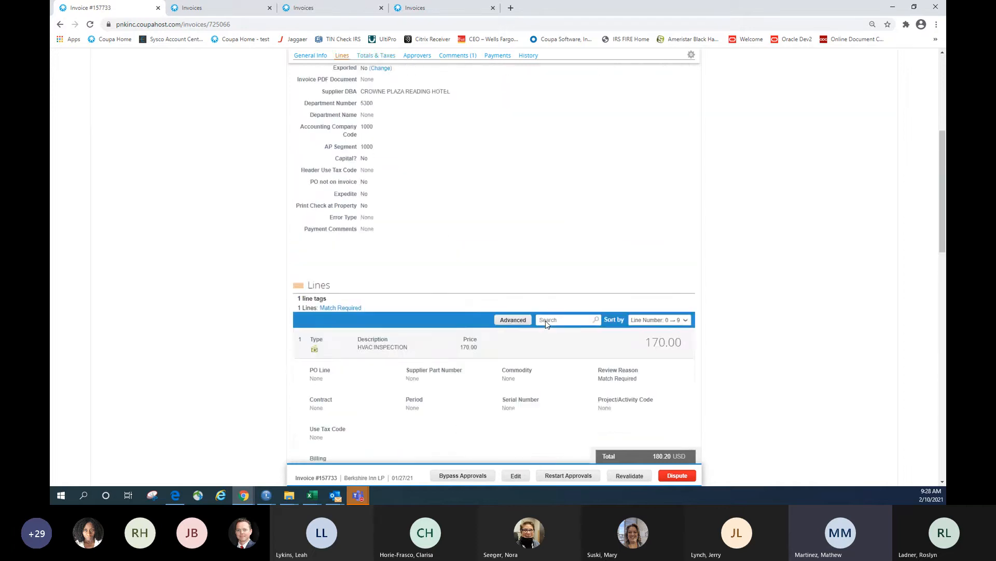
pyautogui.scroll(5, 545, 324)
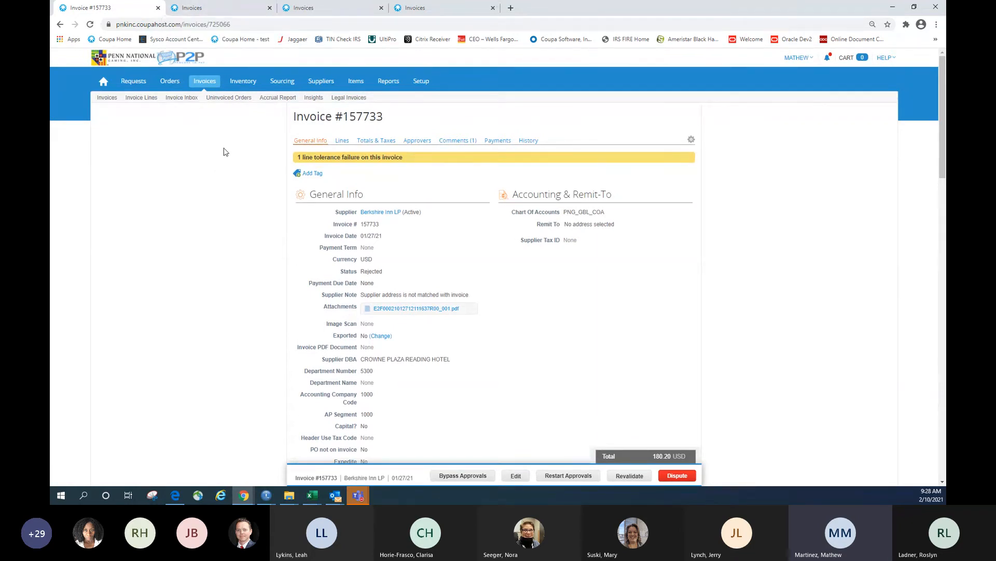
# Return to the Invoices list and browse the saved views, keeping 1000 Rejected selected
pyautogui.click(197, 85)
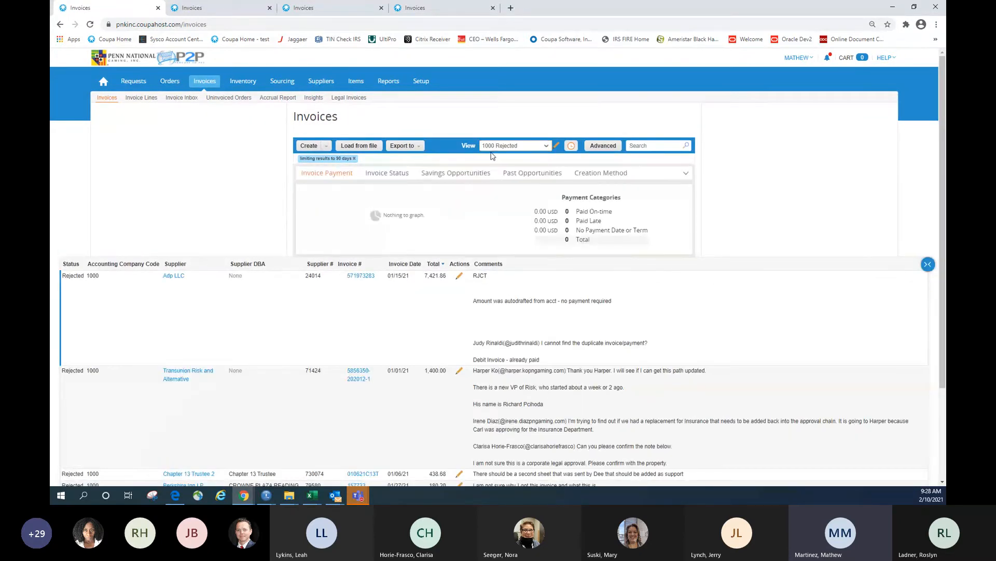
pyautogui.click(500, 149)
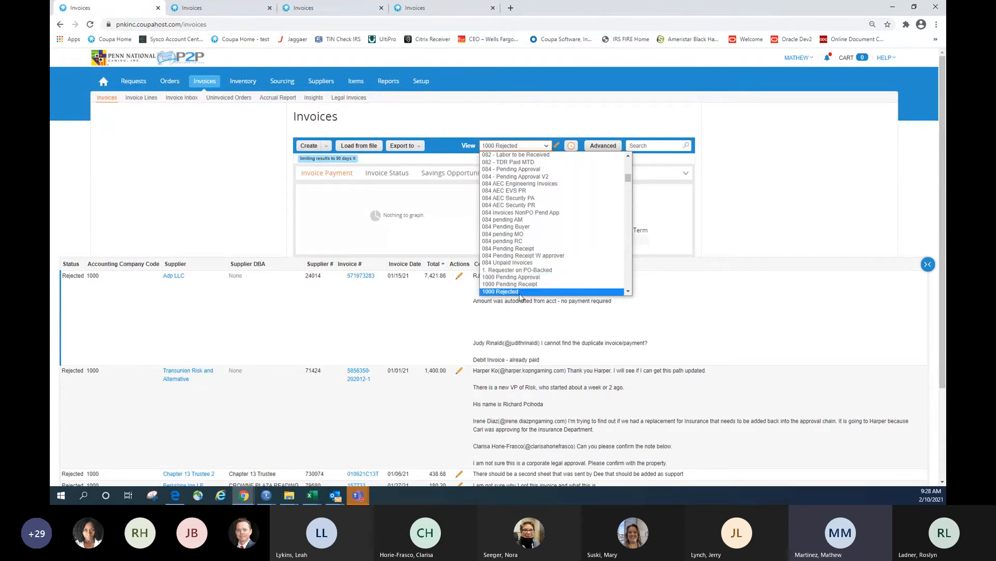
pyautogui.scroll(-1, 512, 286)
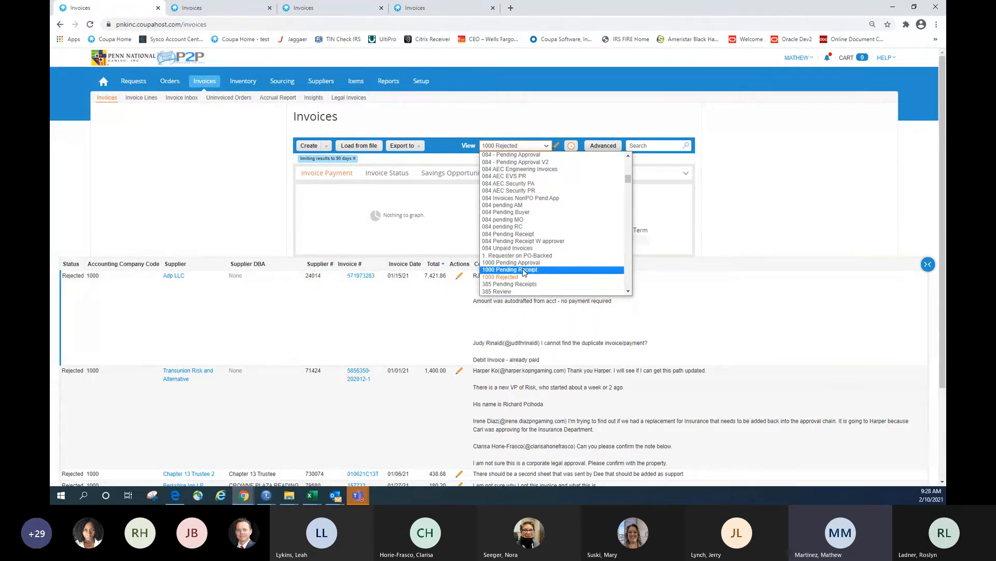
pyautogui.click(782, 192)
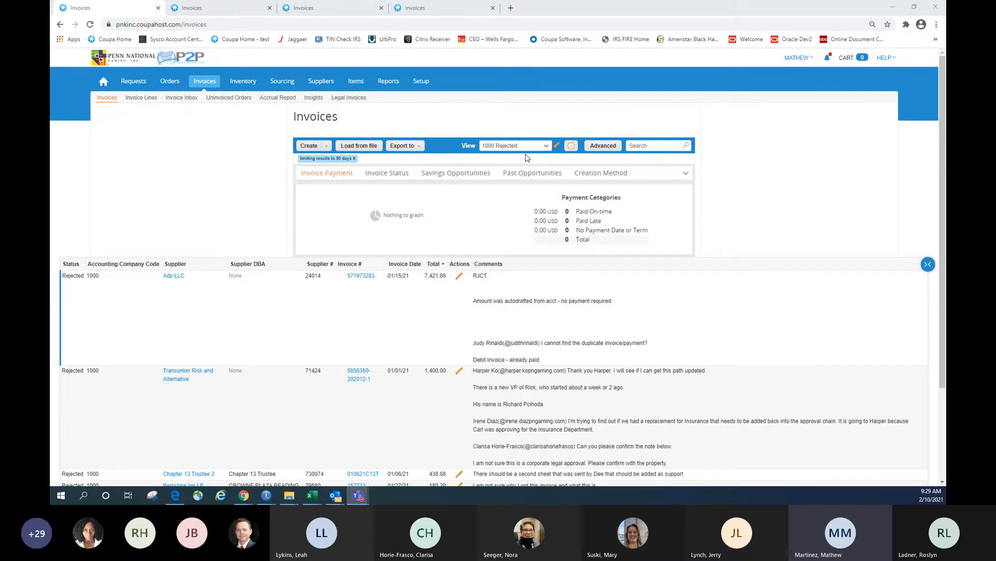
# Delete the 1000 Rejected view from its edit page and confirm the deletion
pyautogui.click(557, 146)
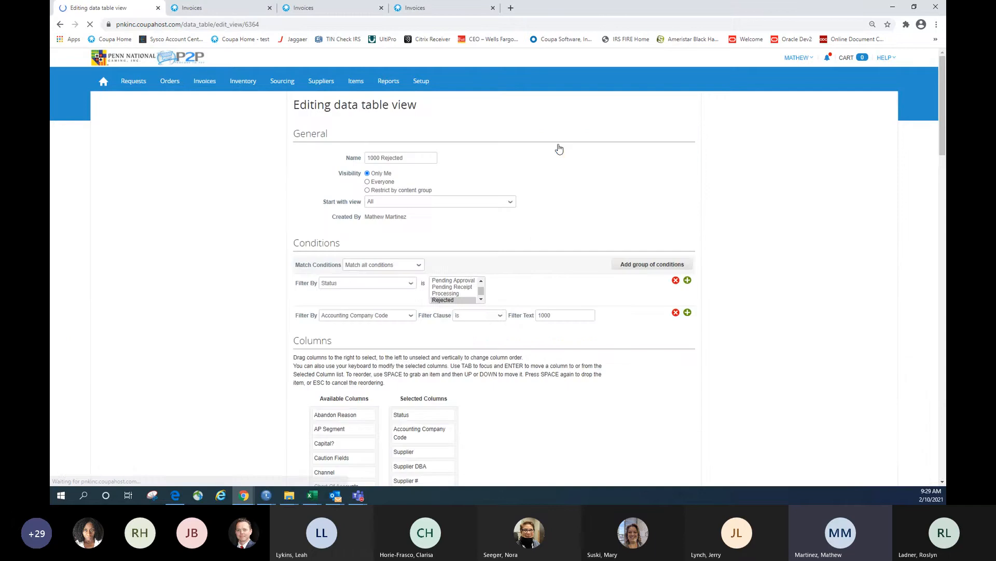
pyautogui.scroll(-20, 569, 230)
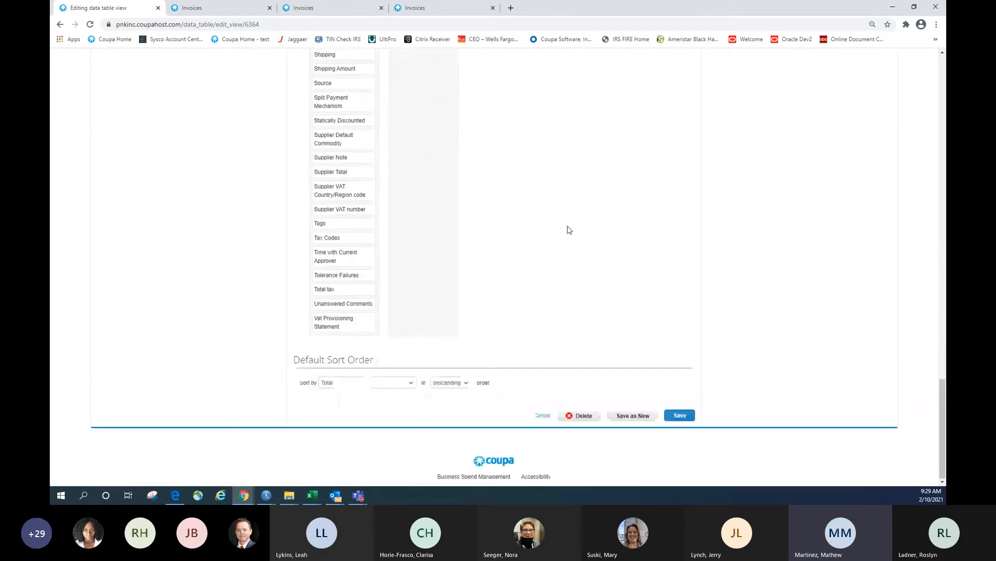
pyautogui.click(581, 416)
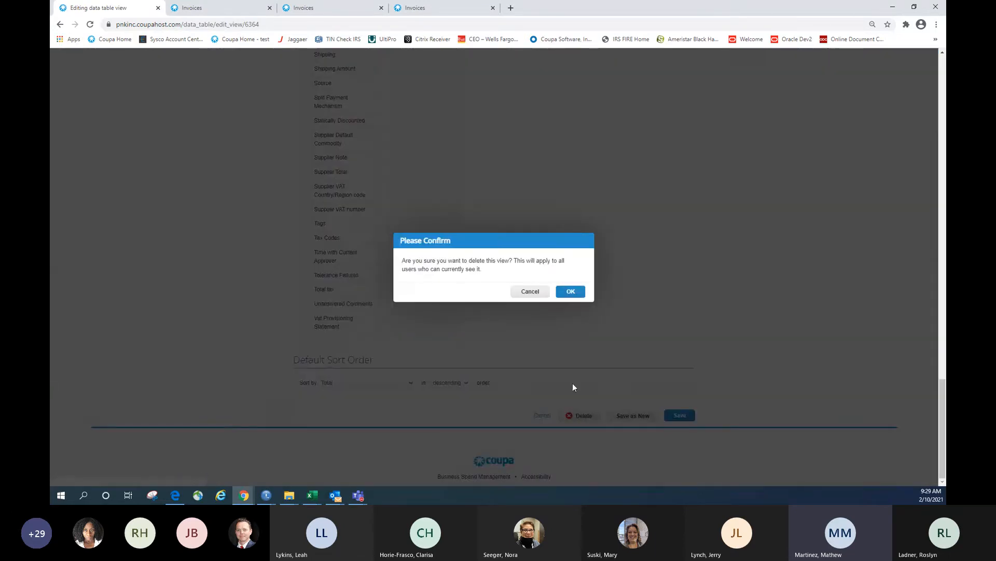
pyautogui.click(572, 293)
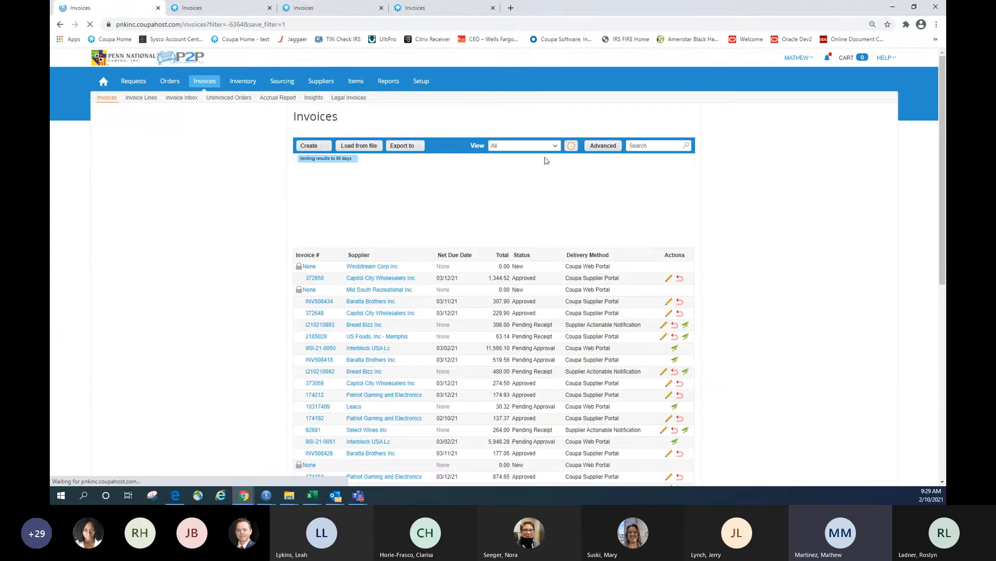
pyautogui.click(546, 147)
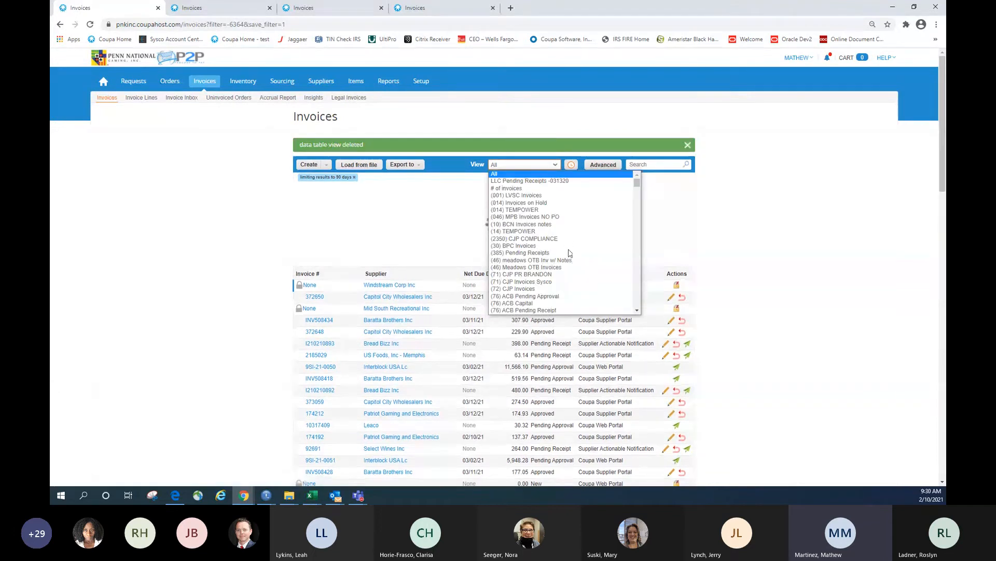
pyautogui.click(541, 165)
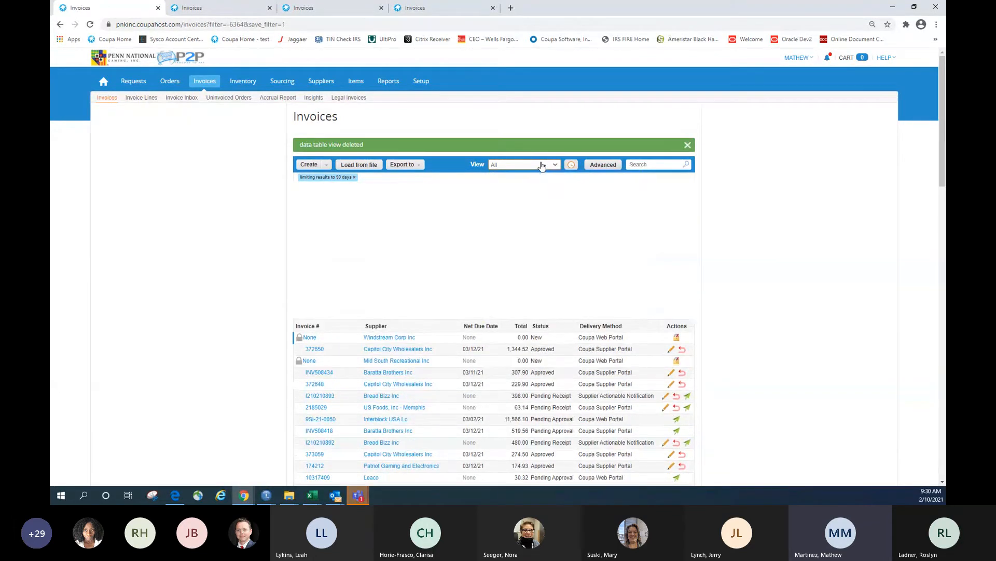
pyautogui.click(541, 165)
pyautogui.scroll(5, 557, 229)
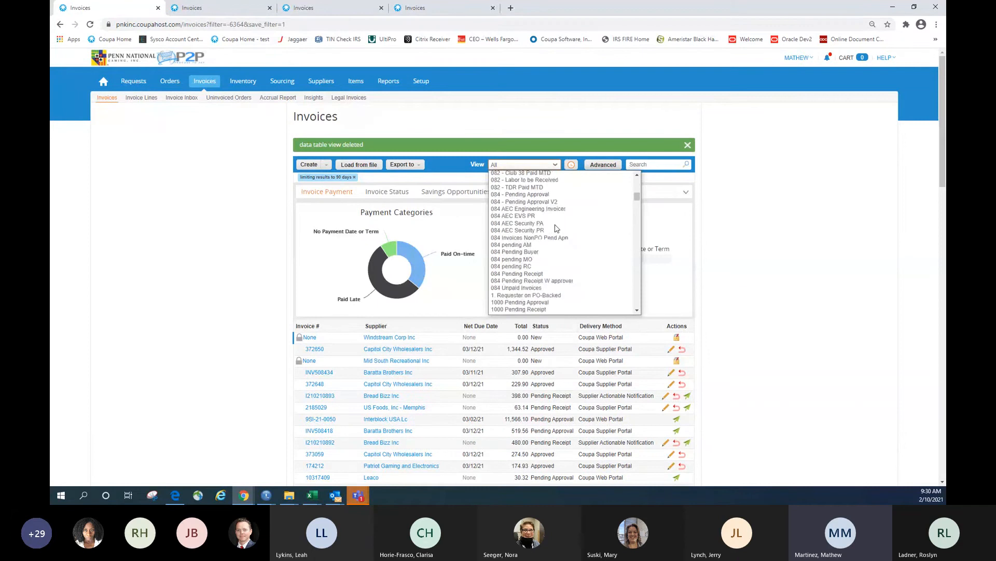
pyautogui.scroll(-3, 556, 229)
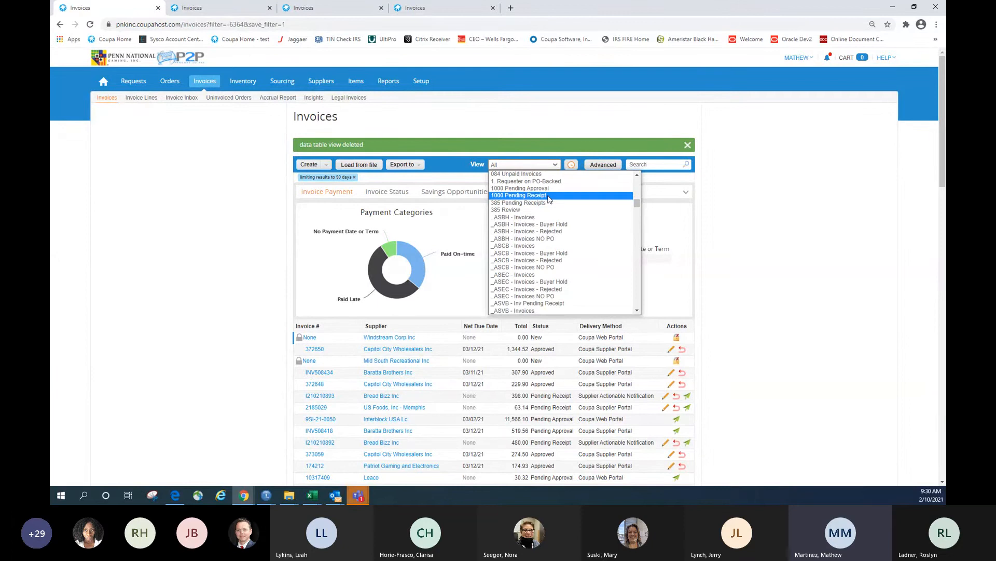
pyautogui.click(762, 191)
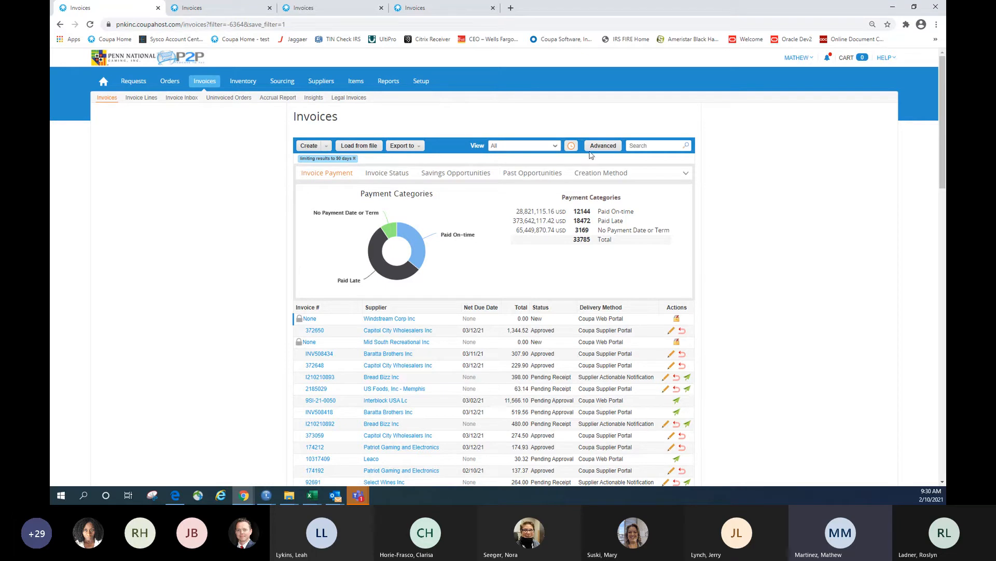
# Switch the invoice list to the (76) ACB Capital view, then scroll the view list to its end
pyautogui.click(555, 147)
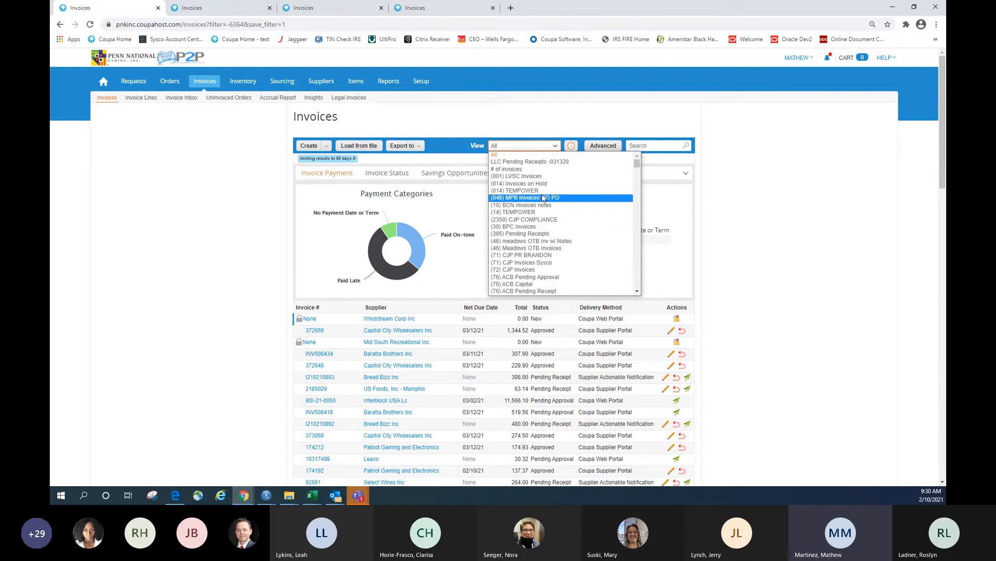
pyautogui.click(508, 286)
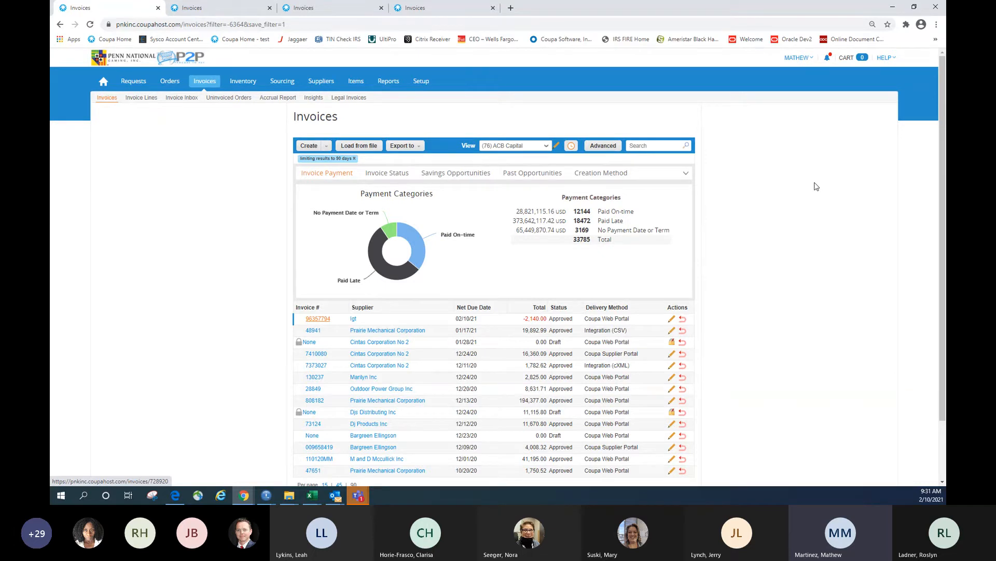
pyautogui.click(535, 149)
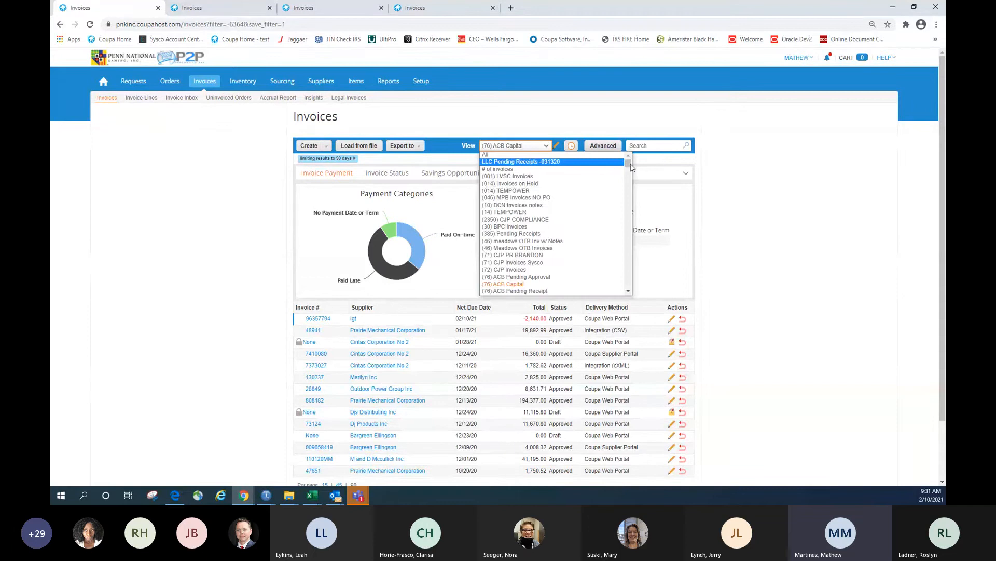
pyautogui.moveTo(628, 166); pyautogui.dragTo(631, 294)
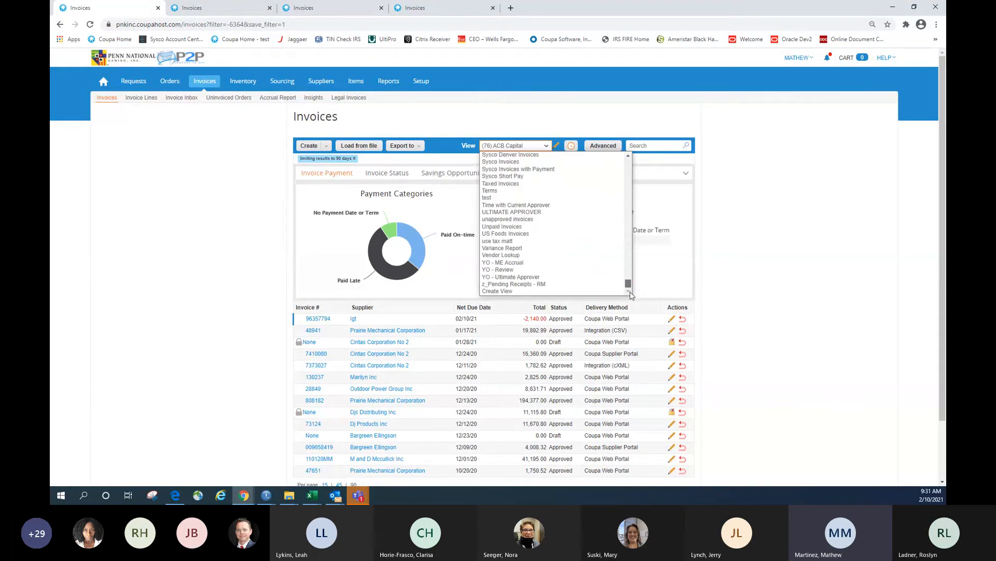
# Choose Create View at the bottom of the invoice view list
pyautogui.click(507, 292)
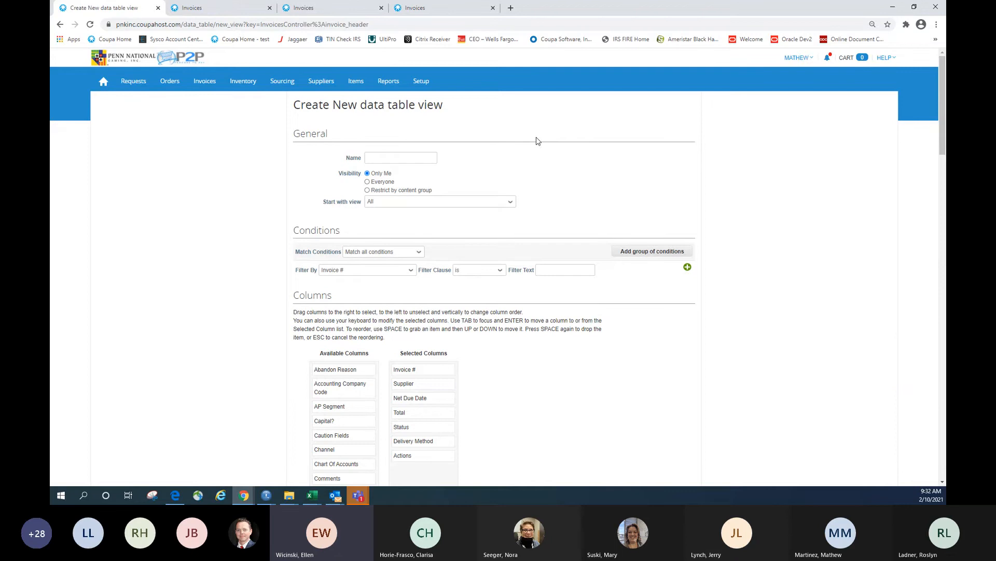
# Cancel the blank Create New data table view form without saving
pyautogui.scroll(-20, 569, 184)
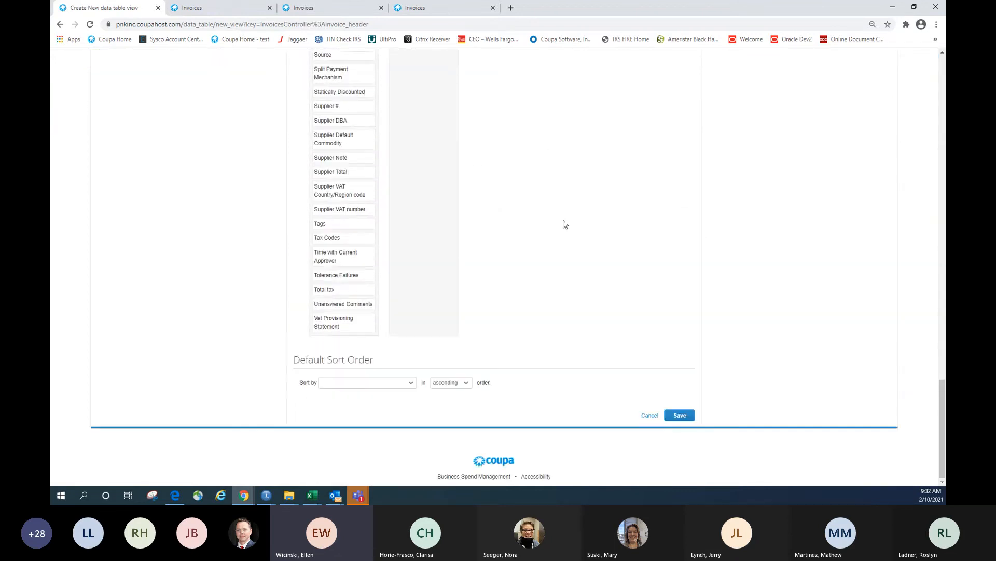
pyautogui.click(650, 416)
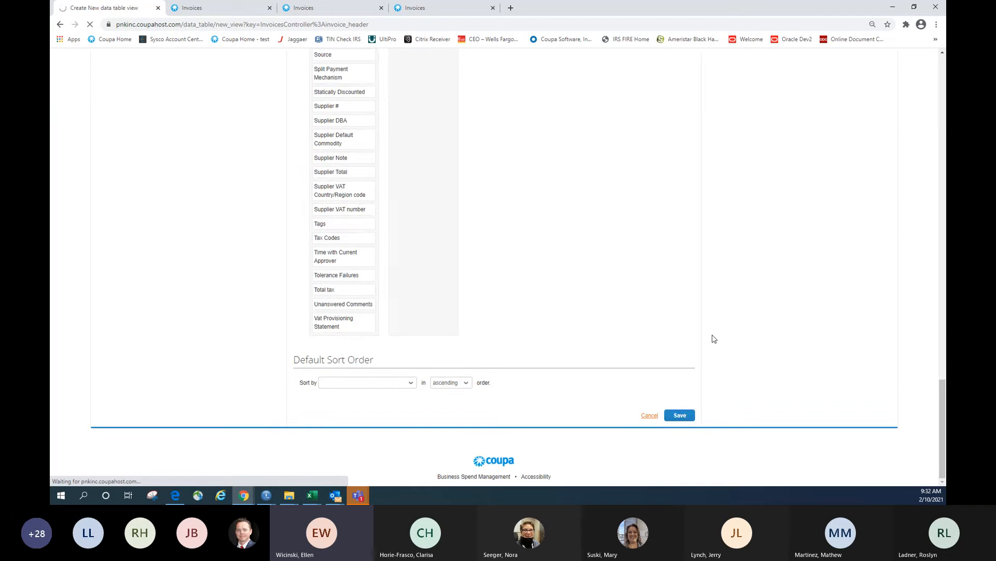
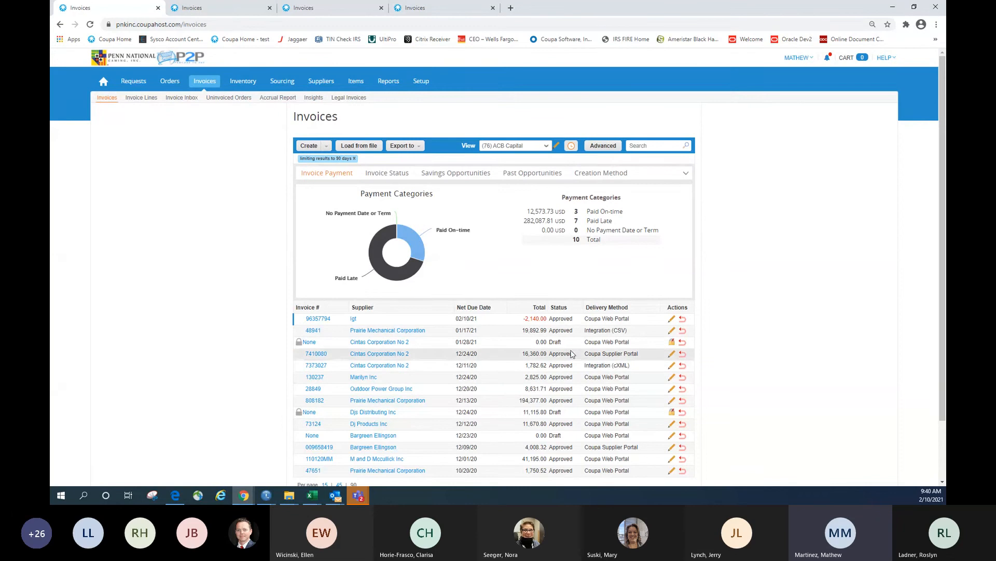
# Open credit note 96357794 for editing, then abandon the edit without saving
pyautogui.click(671, 320)
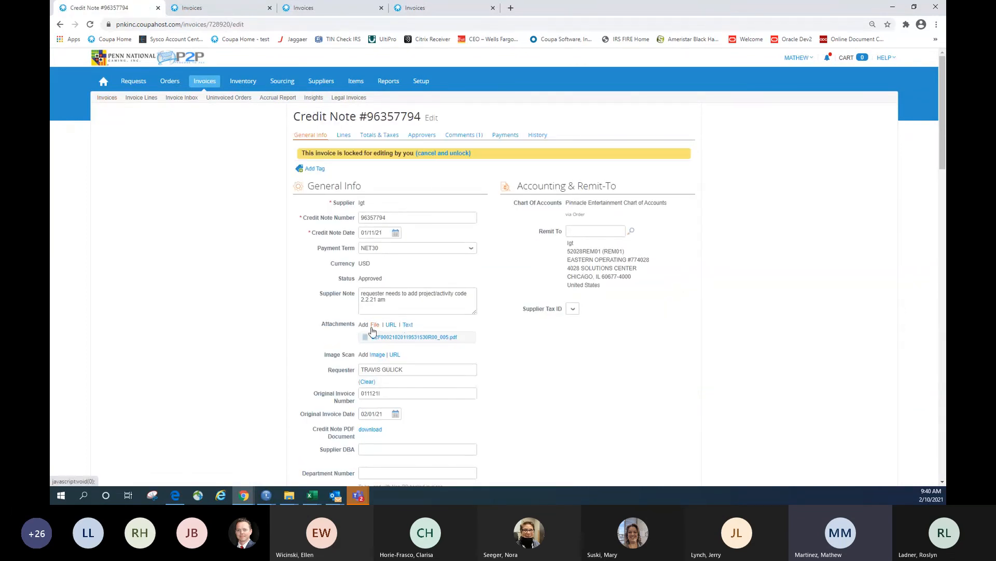
pyautogui.scroll(-20, 571, 329)
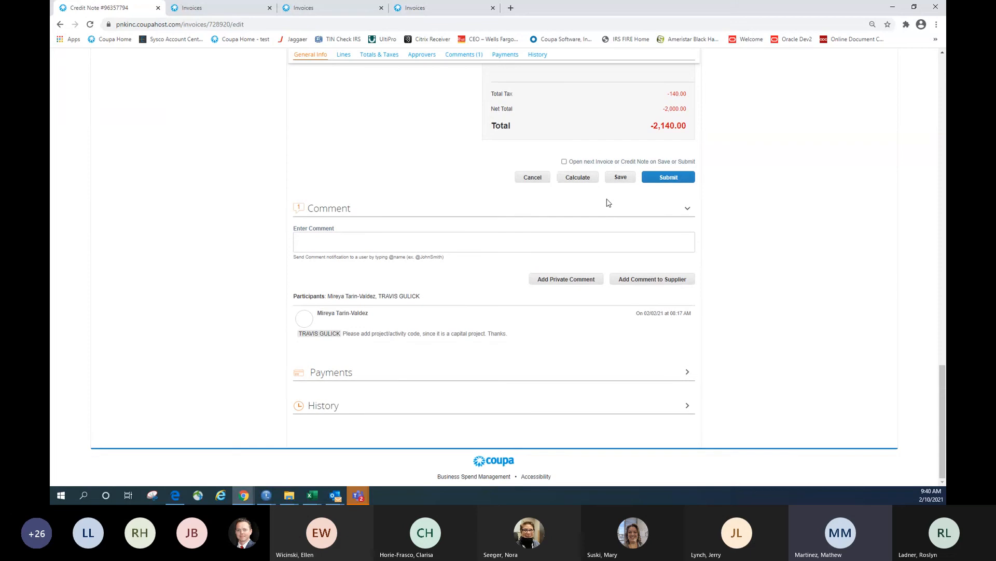
pyautogui.click(526, 183)
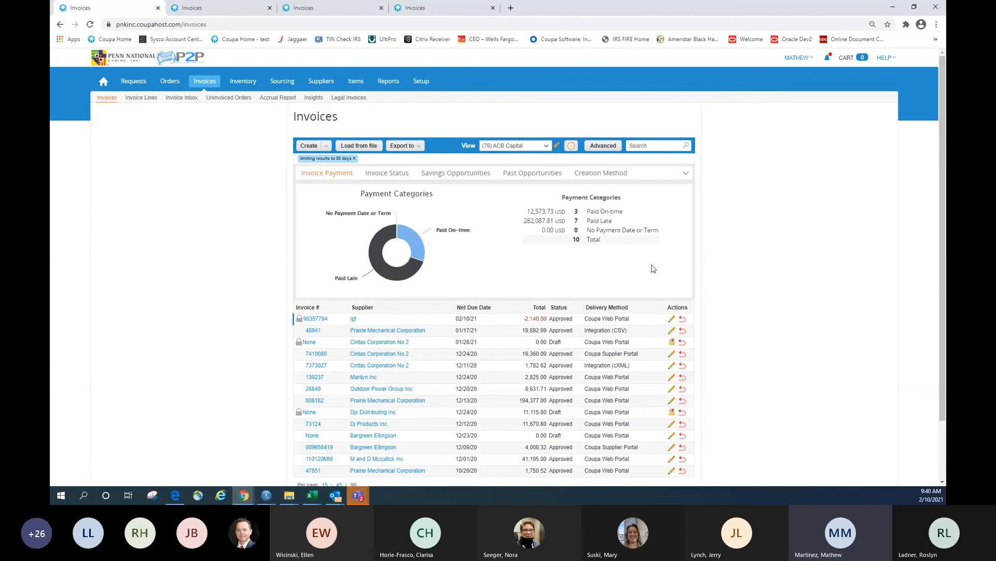
pyautogui.click(284, 7)
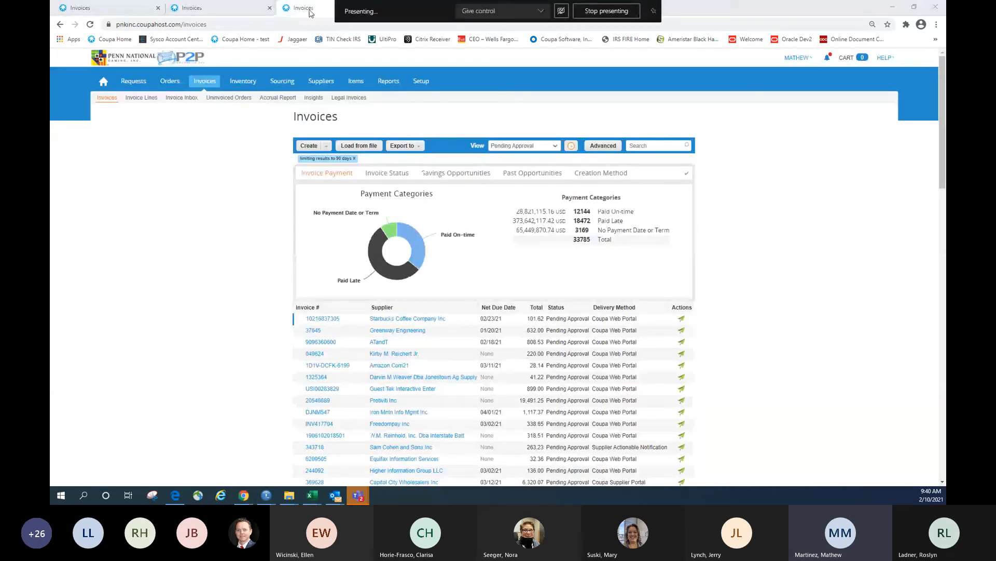
pyautogui.scroll(-1, 467, 256)
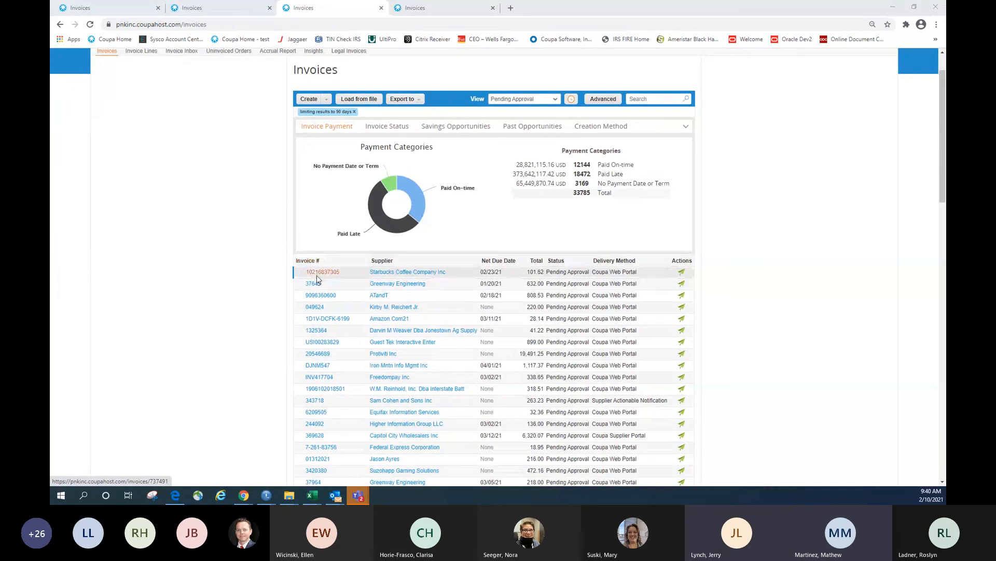
pyautogui.click(318, 278)
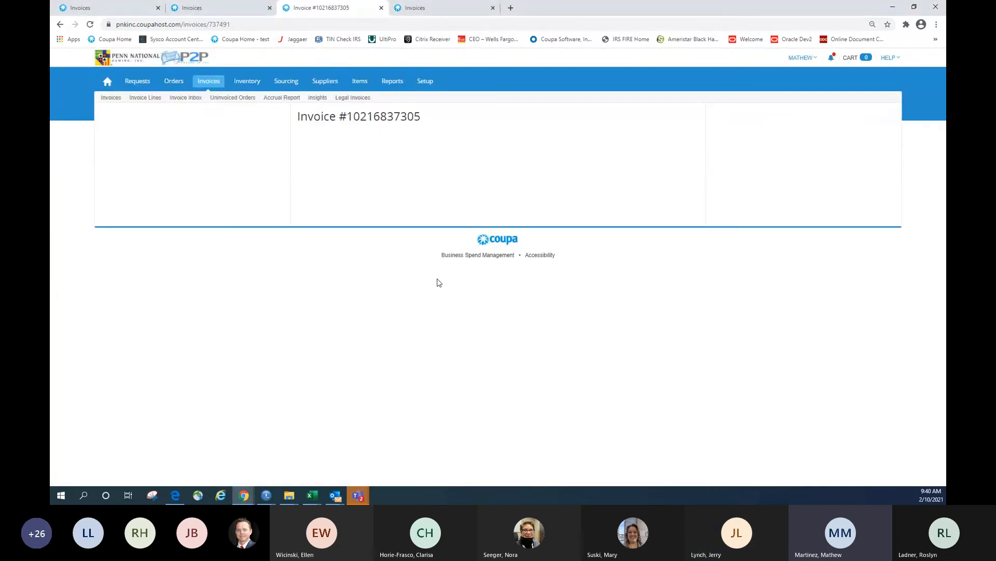
# Review the Starbucks Coffee invoice details (101.62 USD), then close its tab
pyautogui.scroll(-15, 514, 280)
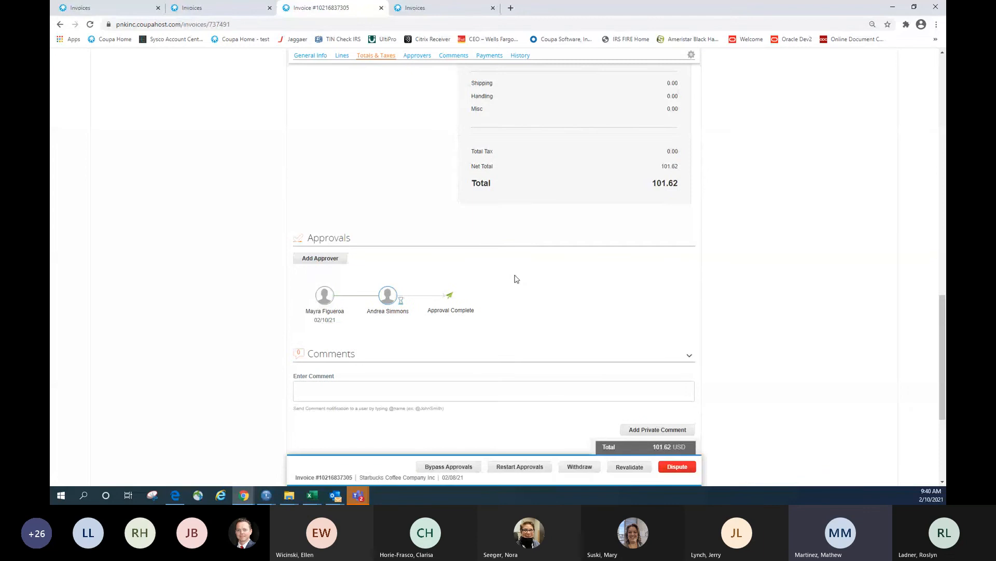
pyautogui.scroll(-4, 517, 280)
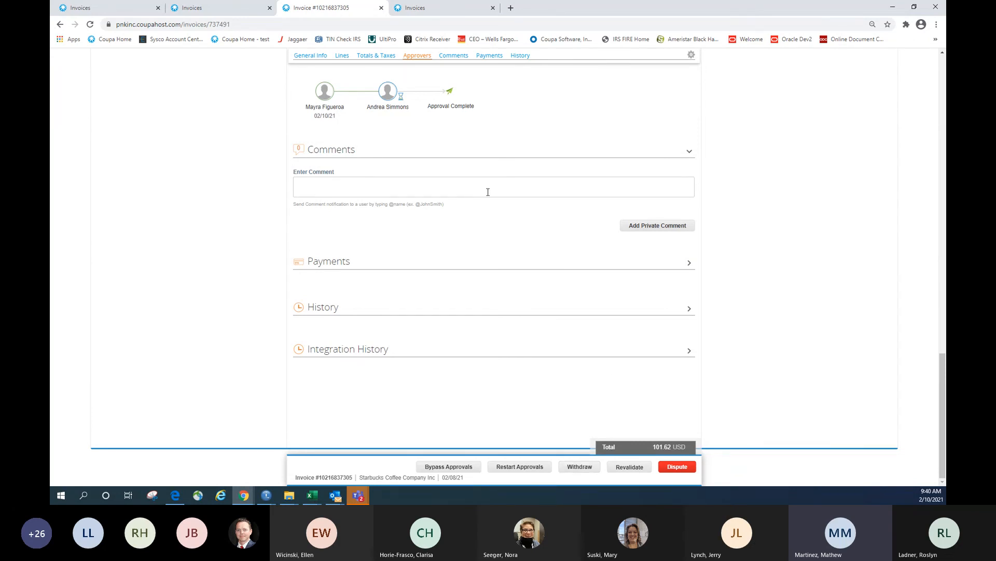
pyautogui.scroll(15, 365, 281)
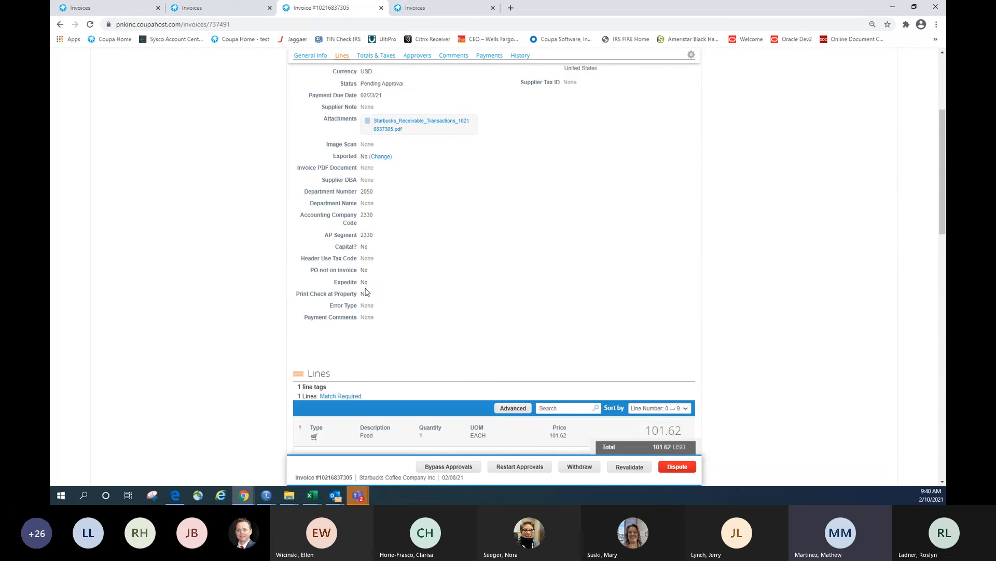
pyautogui.scroll(4, 366, 291)
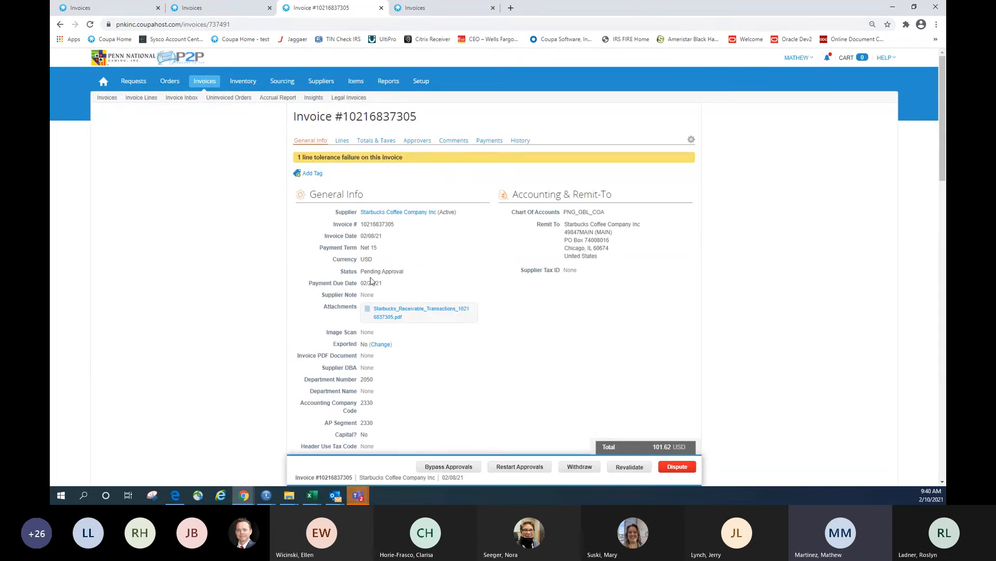
pyautogui.click(381, 8)
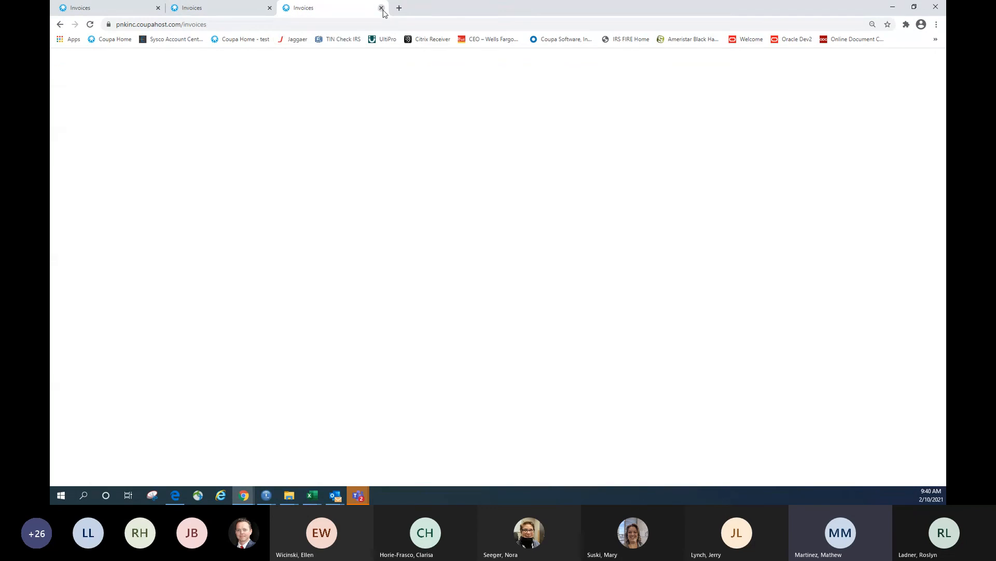